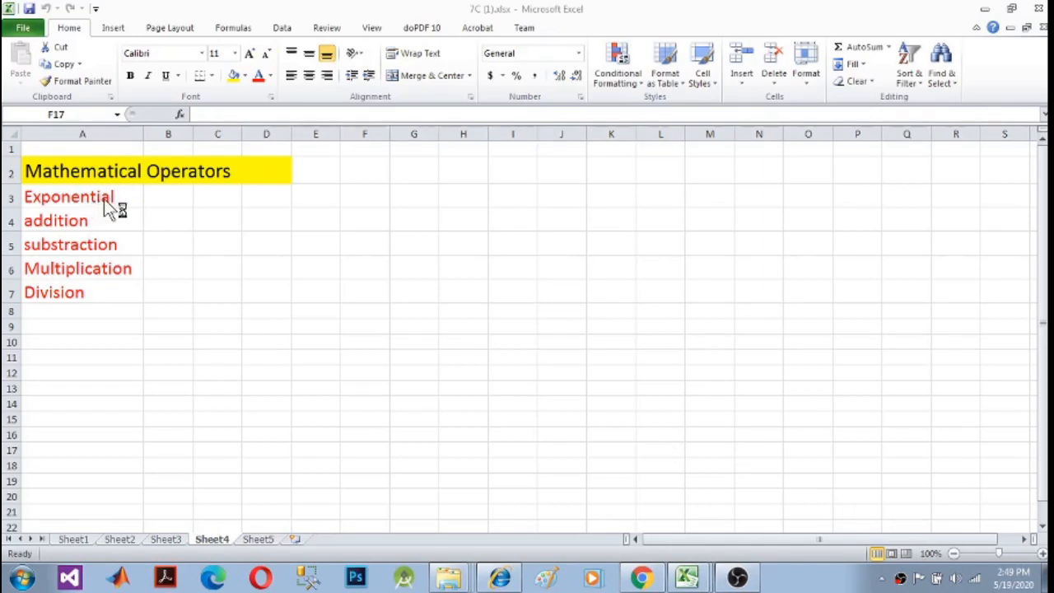
Enter the formula =6^2 in cell B3 beside the Exponential label.
left_click(159, 197)
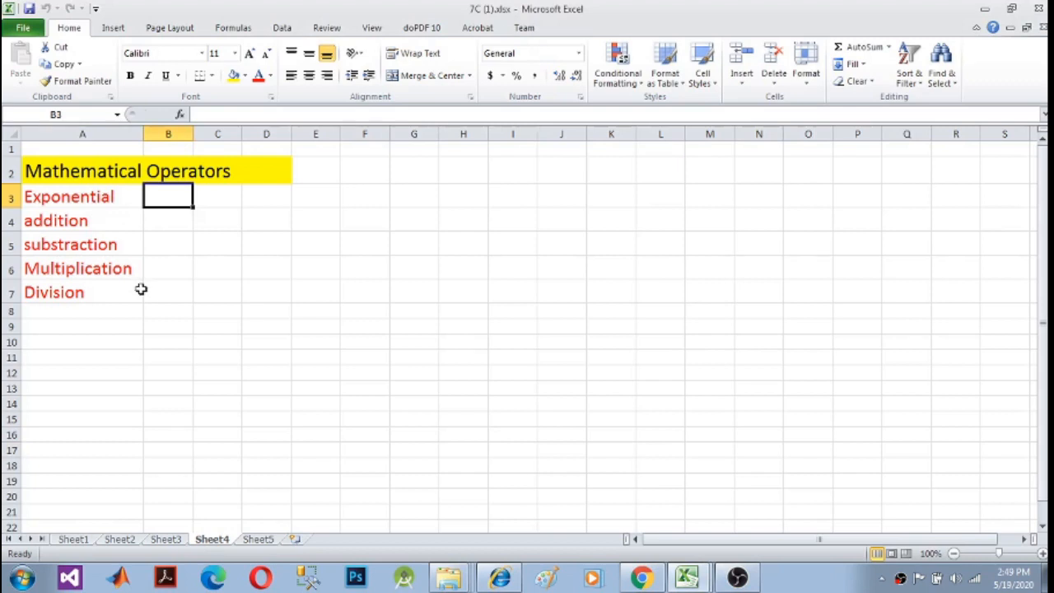
type("=")
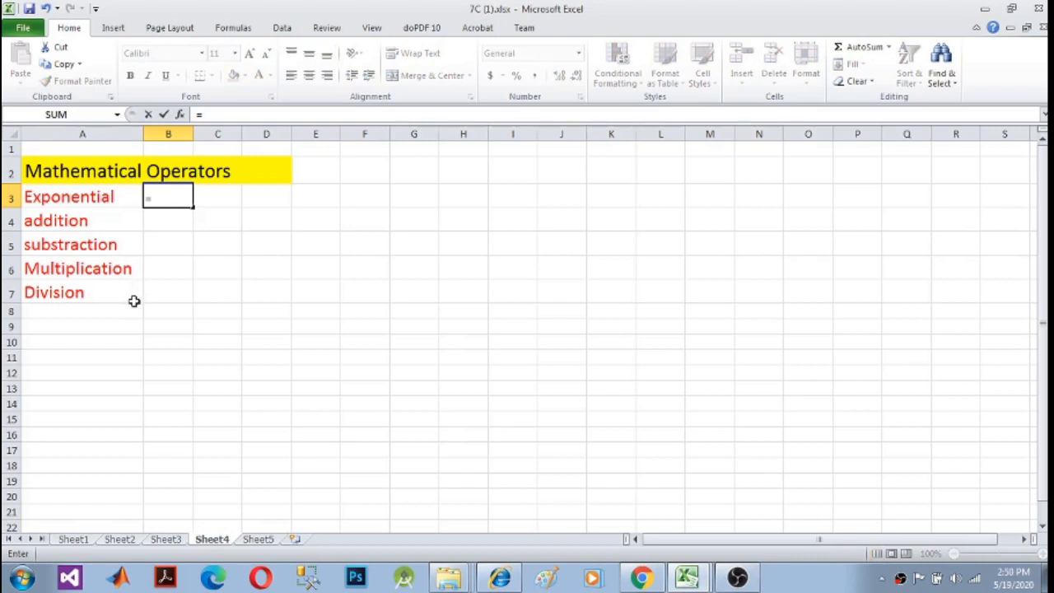
type("6")
type("^2")
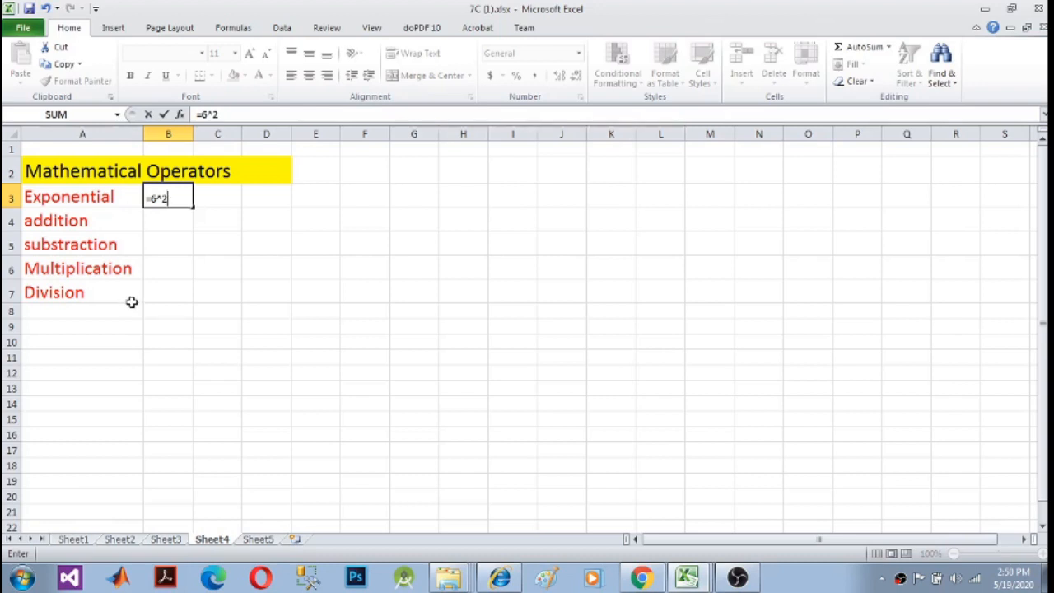
key("Return")
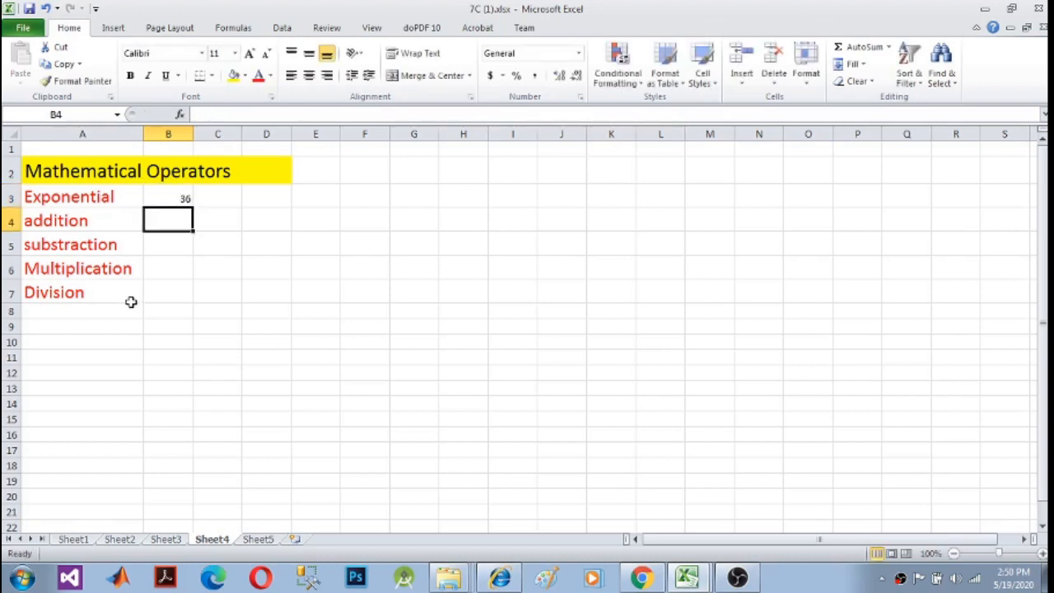
left_click(184, 199)
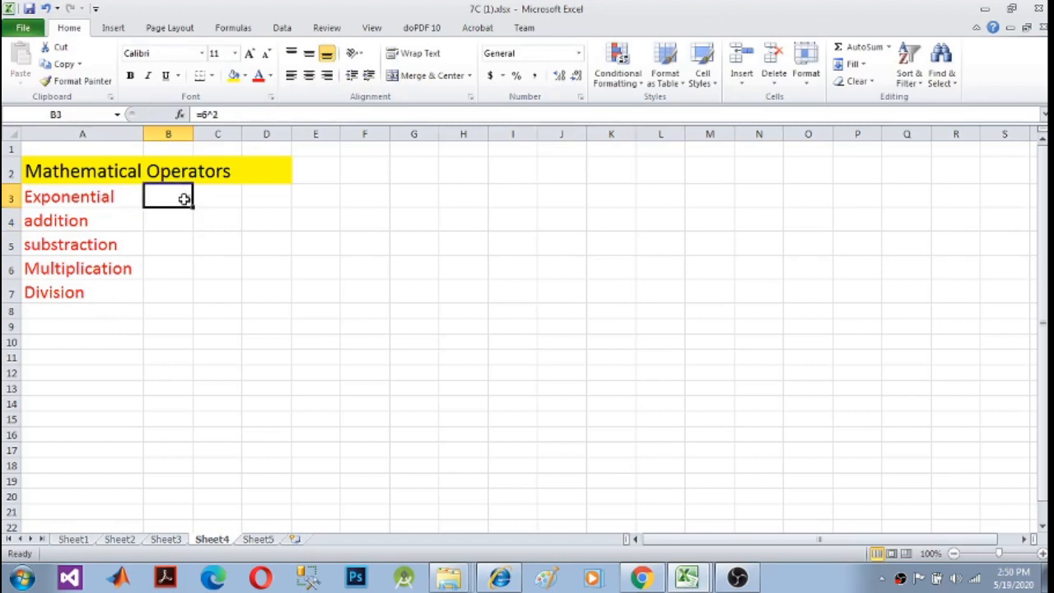
Enter the formula =6+9 in cell B4 beside the addition label.
left_click(176, 224)
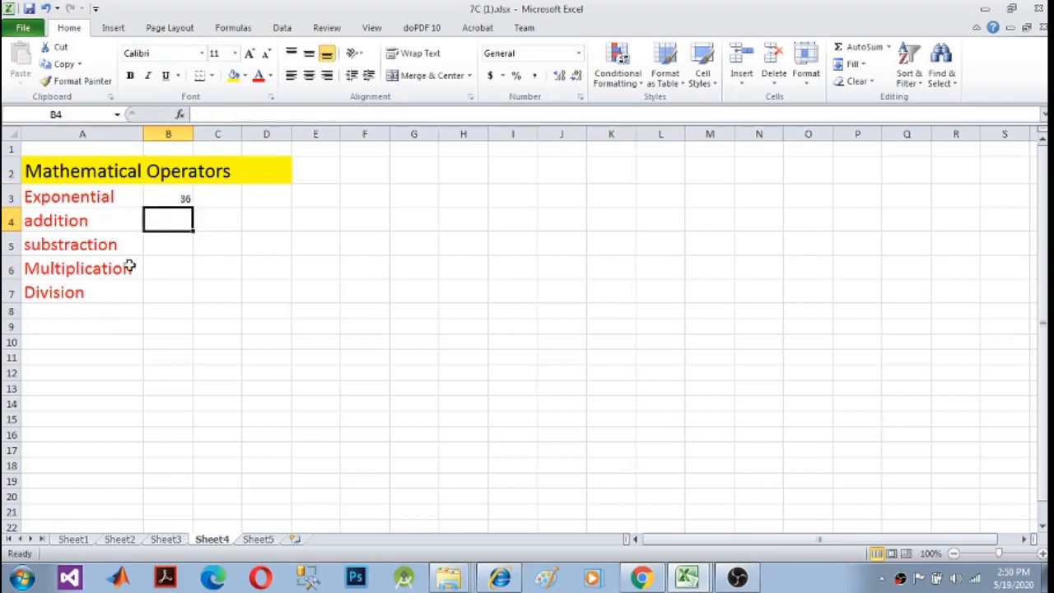
type("=")
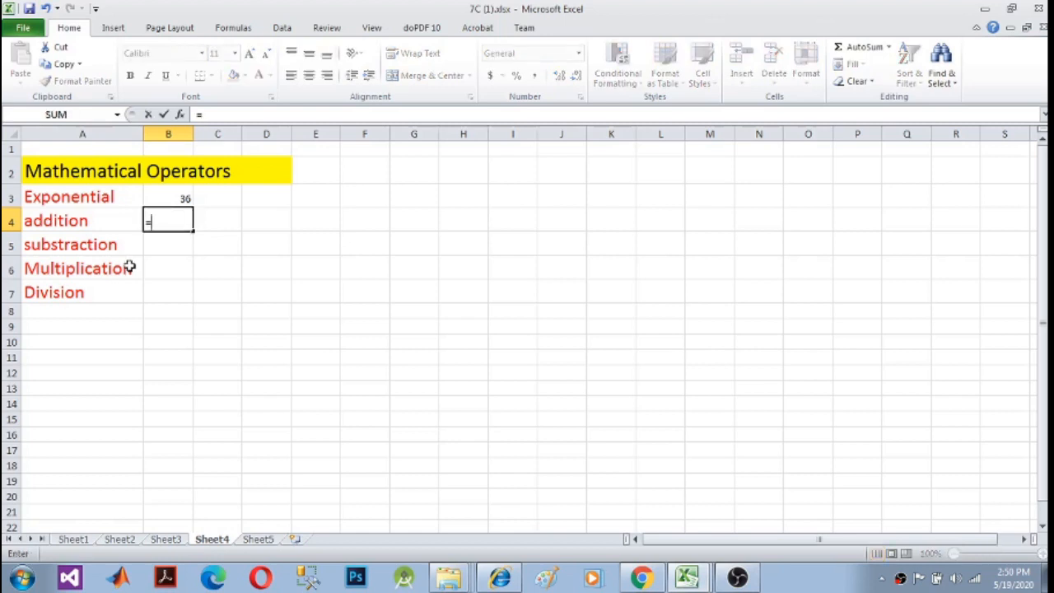
type("6+9")
key("Return")
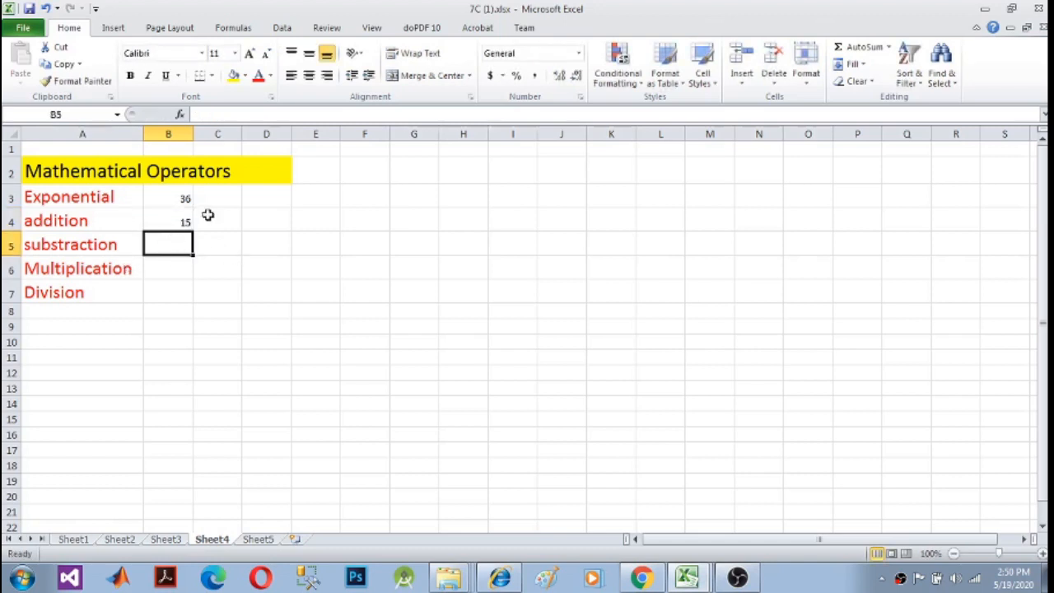
Try entering 9+8 without an equals sign in cell C4 and clear the cell again.
left_click(211, 218)
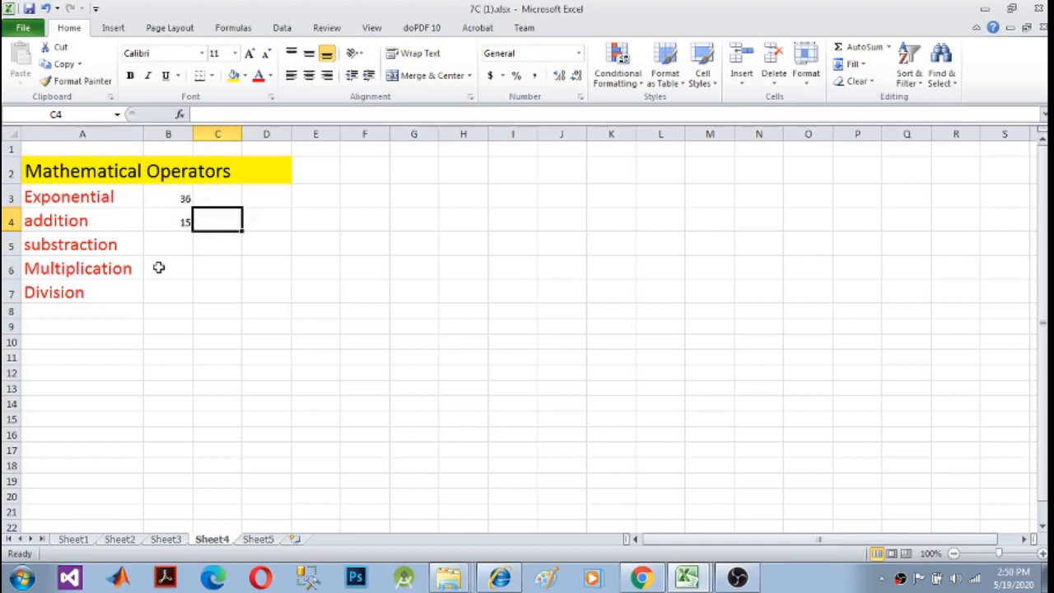
type("9")
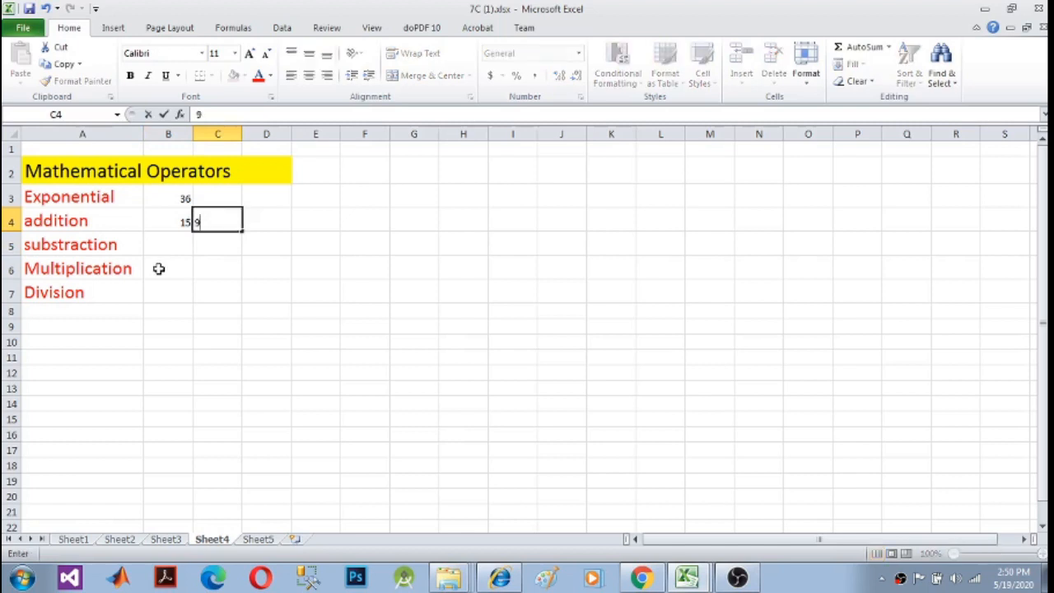
type("+8")
key("Return")
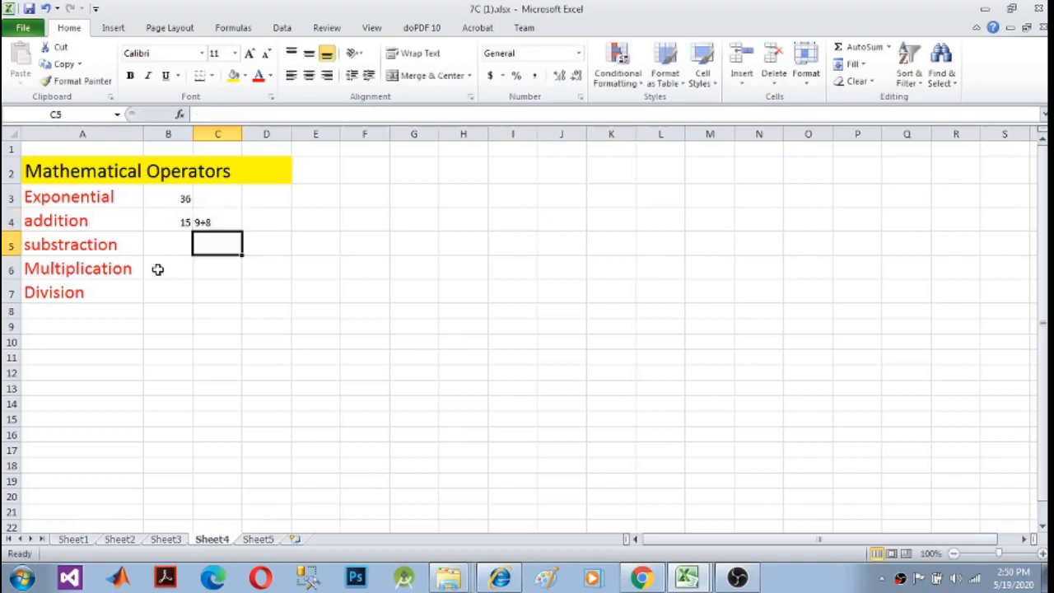
left_click(216, 219)
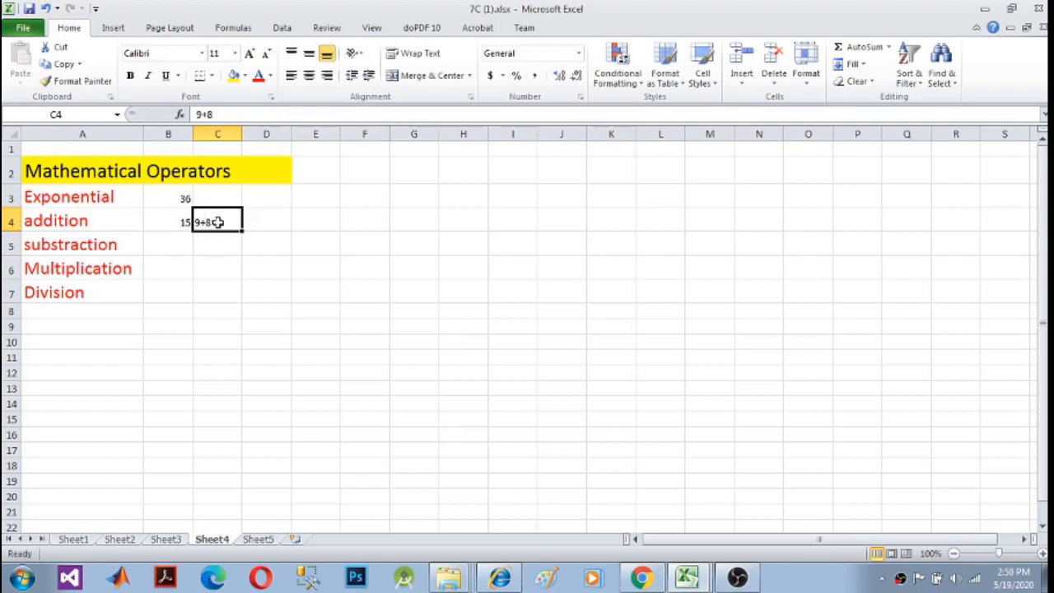
key("BackSpace")
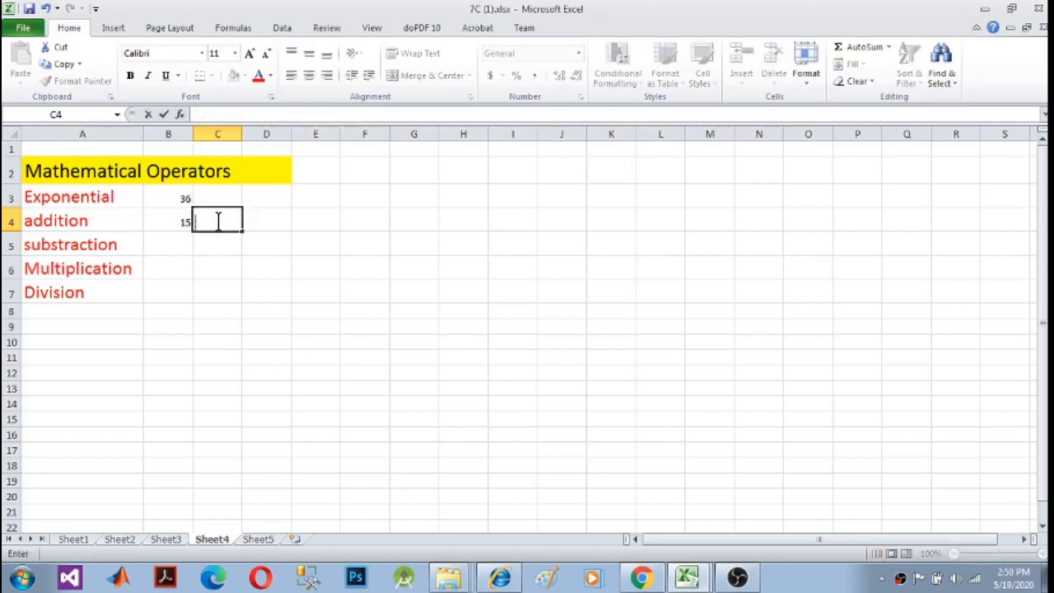
Enter the formula =9-8 in cell B5 beside the substraction label.
left_click(183, 245)
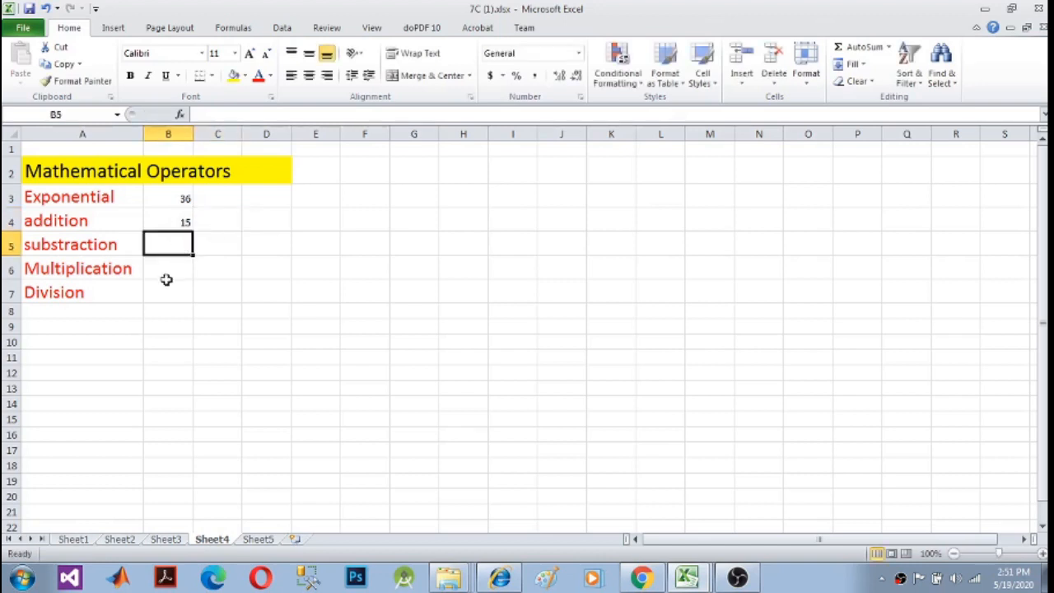
type("=")
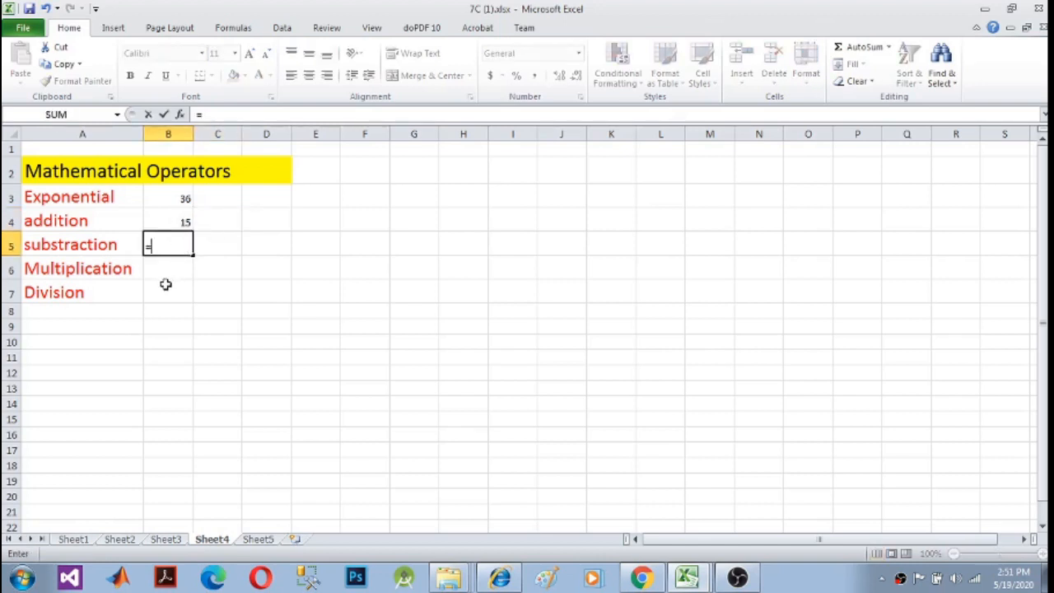
type("9-8")
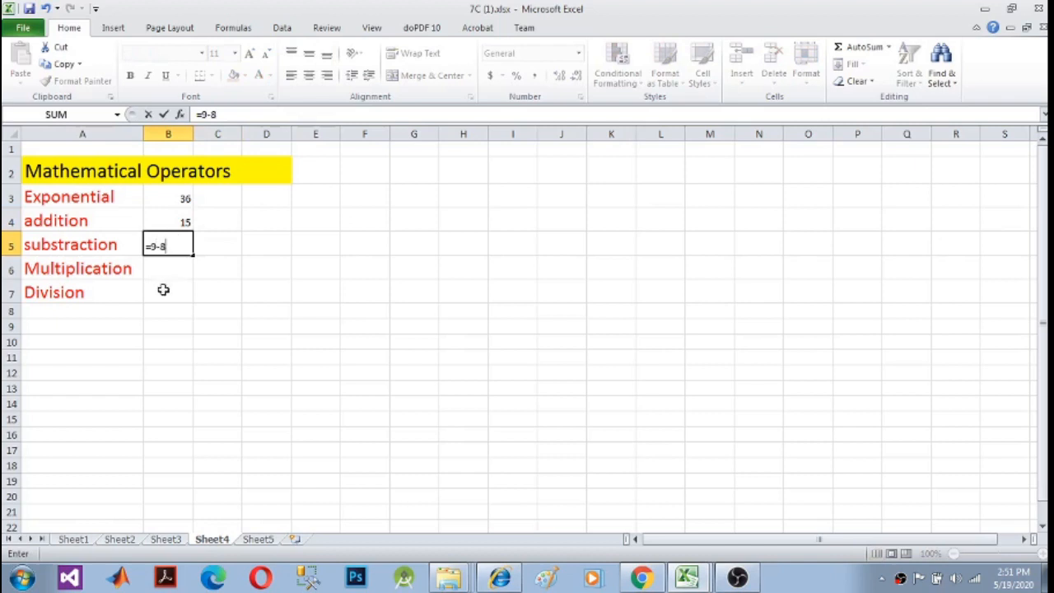
key("Return")
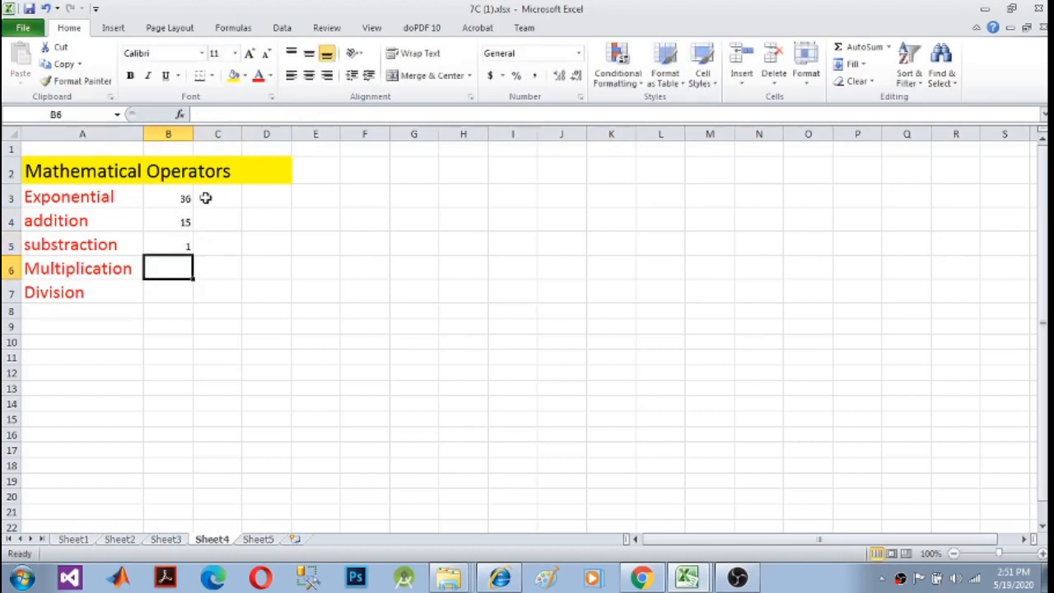
Enter the formula =6*9 in cell B6 beside the Multiplication label.
type("=")
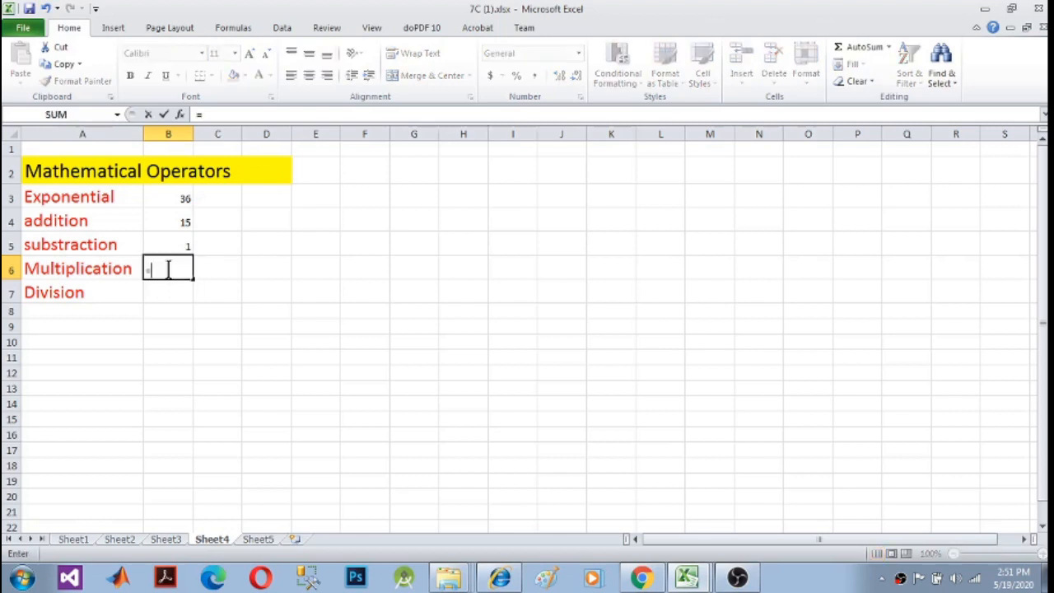
type("6*9")
key("Return")
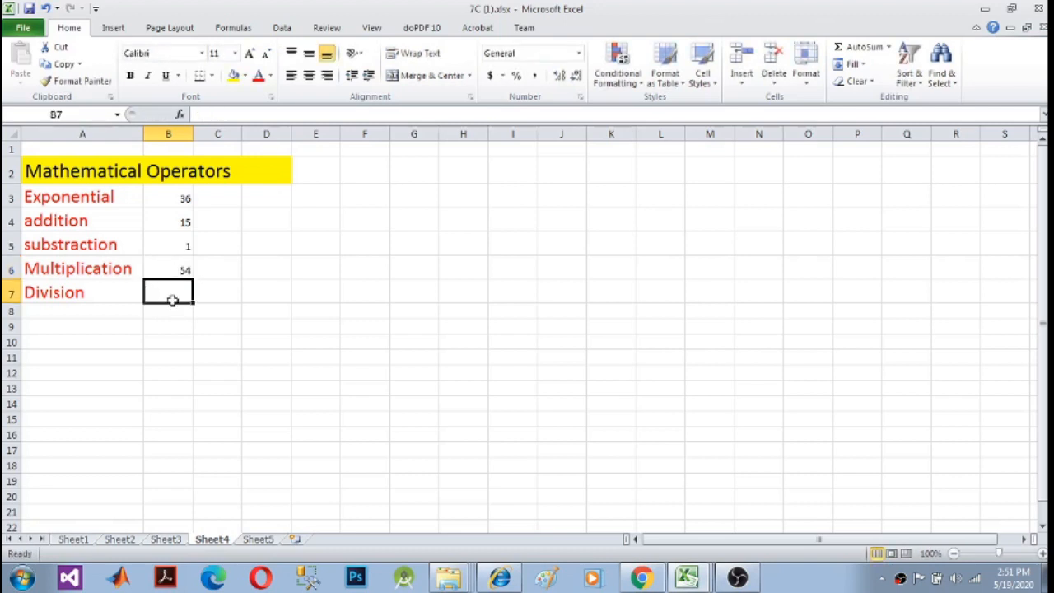
Enter 100/5 without an equals sign in cell B7 beside the Division label.
type("100")
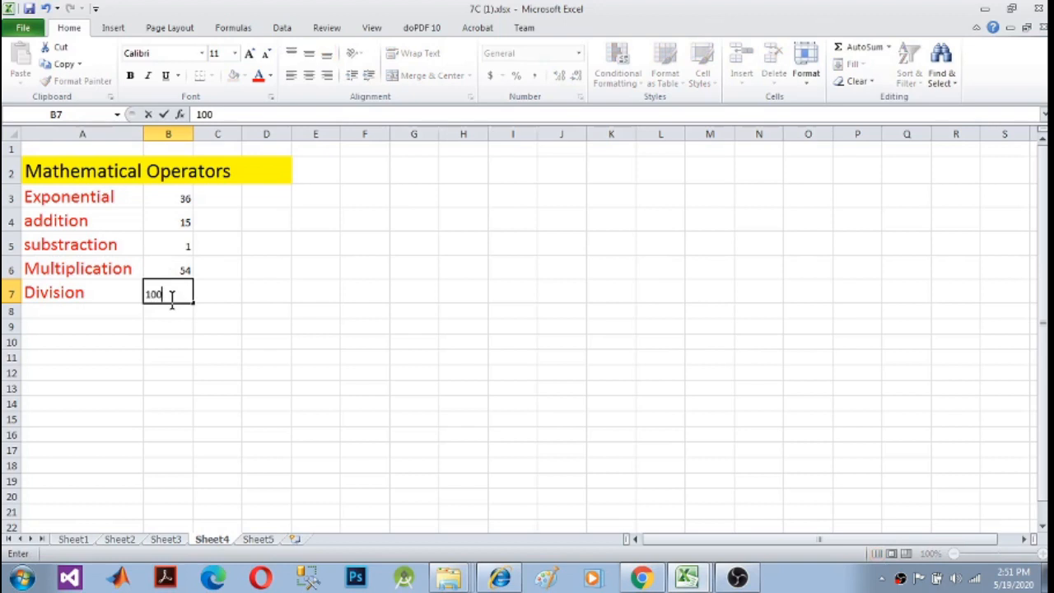
type("/5")
key("Return")
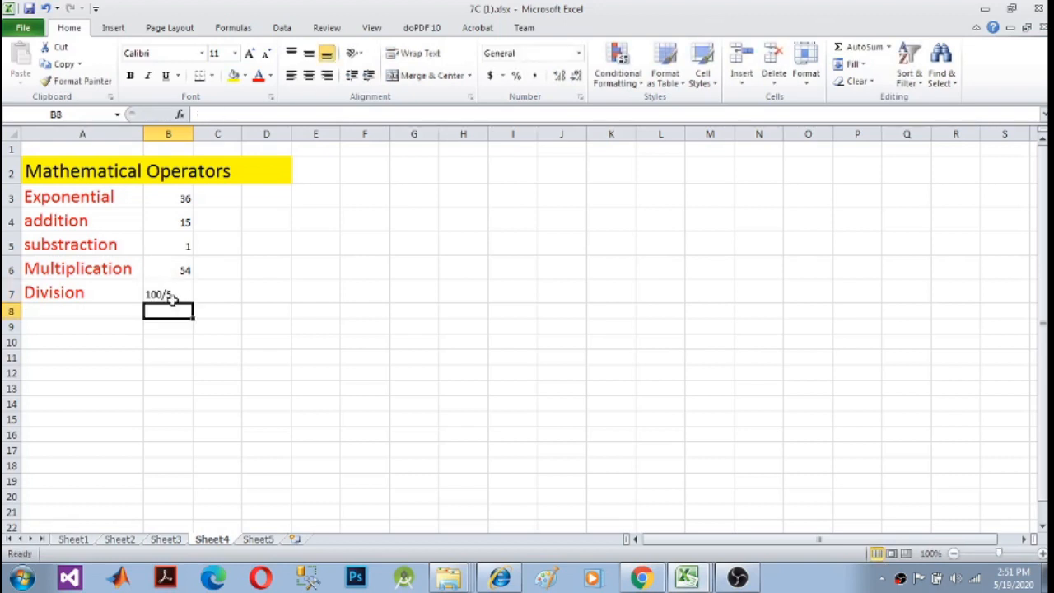
Add an equals sign in front of the Division entry in B7 to make it the formula =100/5.
left_click(170, 294)
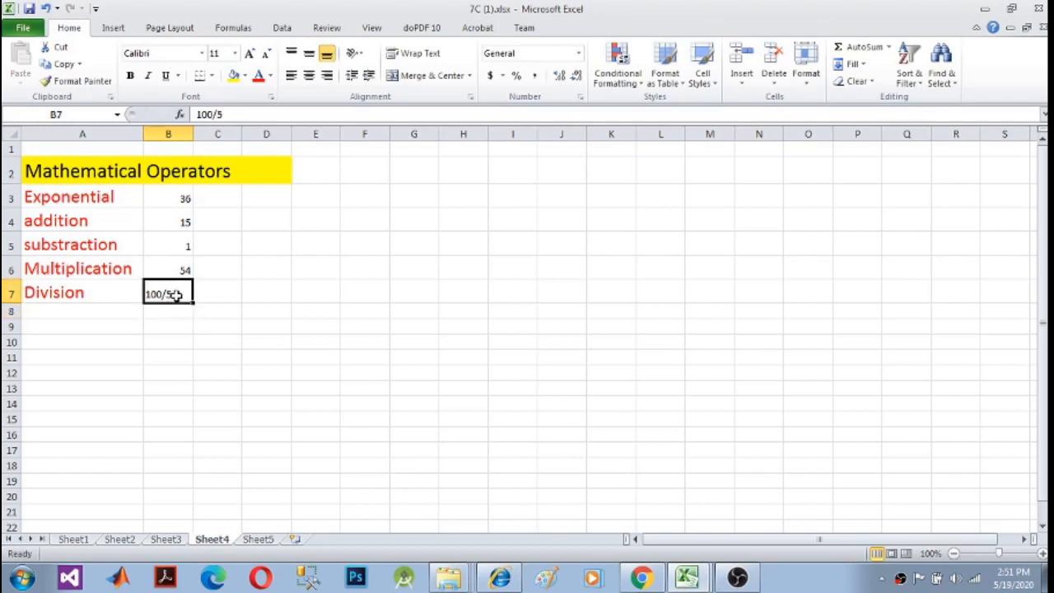
double_click(170, 295)
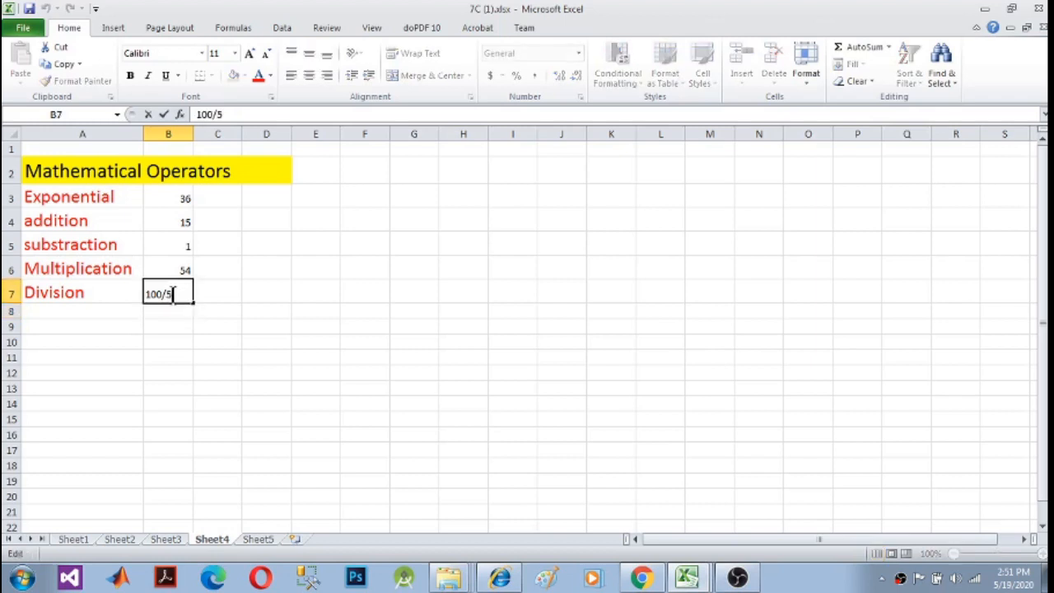
key("Left")
key("Left")
key("Left")
key("Left")
type("=")
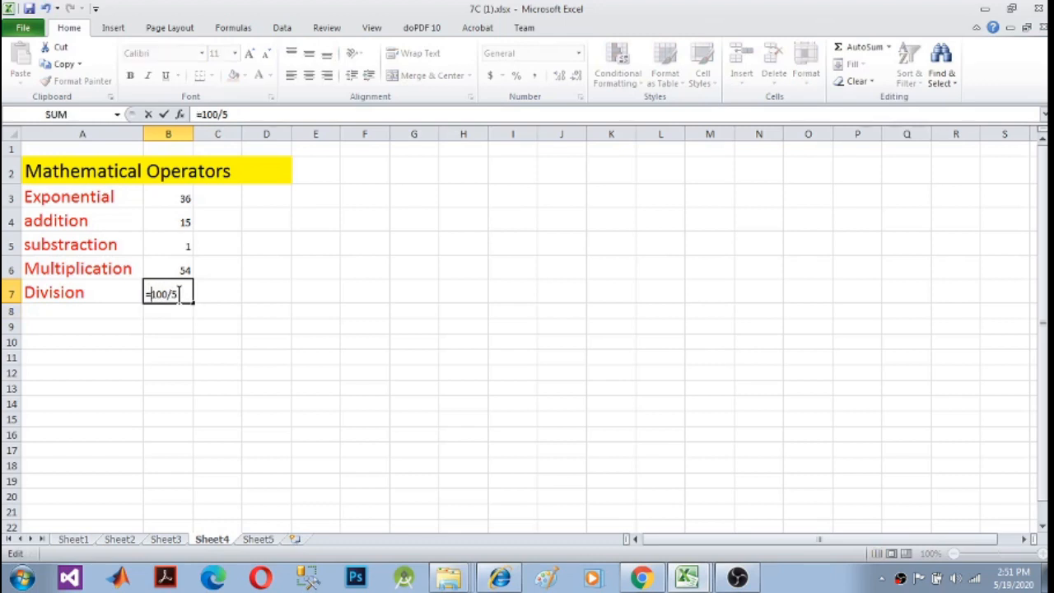
key("Return")
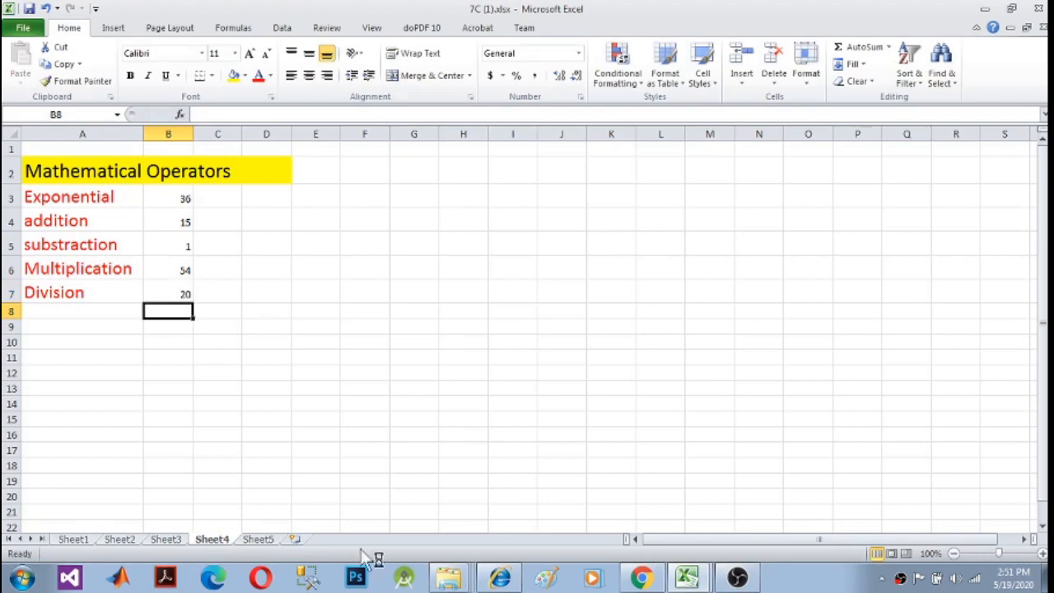
Switch to the typography course PDF in Chrome and go past the mathematical operators table to the Comparison Operators section.
left_click(641, 581)
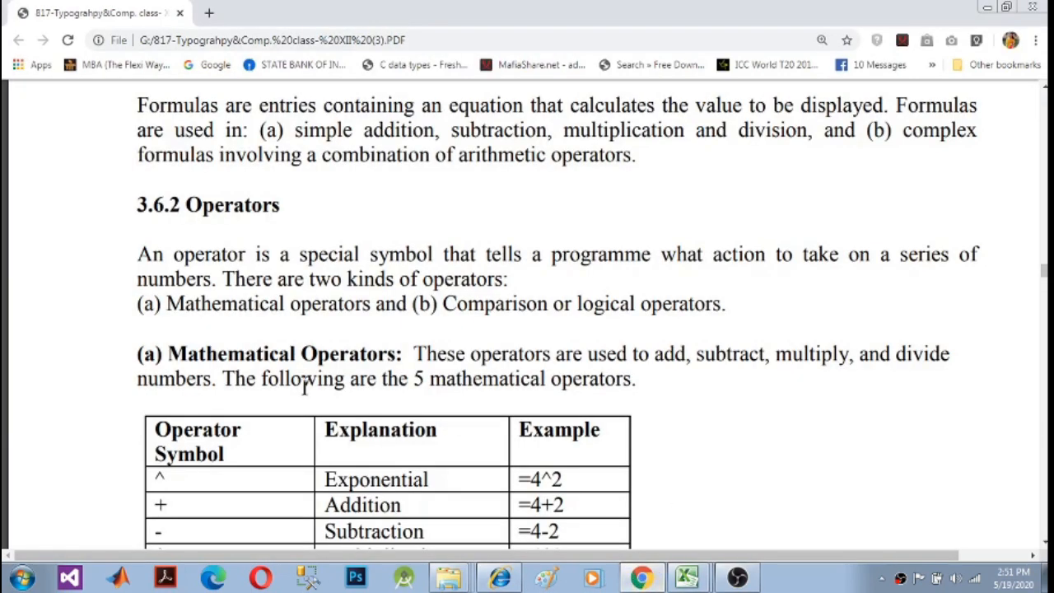
scroll(309, 386, "down", 2)
scroll(307, 388, "down", 2)
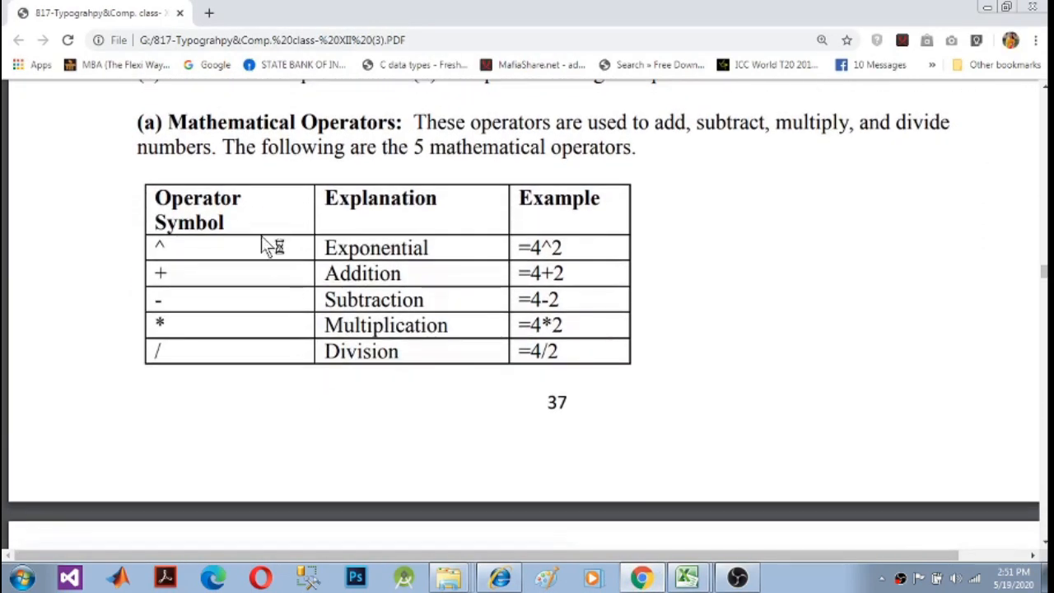
scroll(362, 297, "down", 1)
scroll(379, 330, "down", 8)
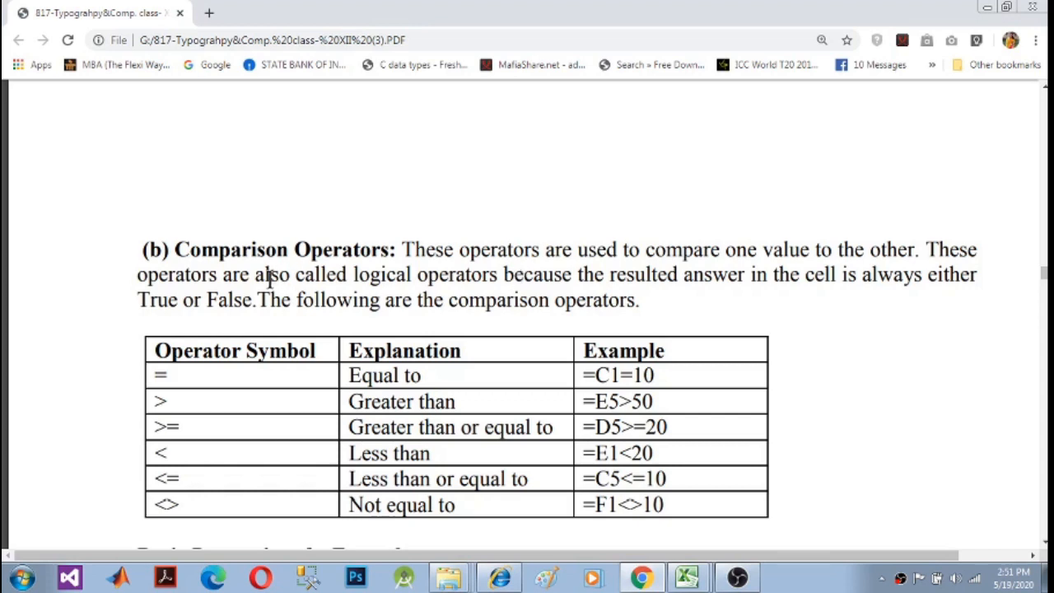
Highlight "logical operators" and "True or False" in the Comparison Operators paragraph while reading it.
left_click_drag(371, 276, 469, 279)
left_click_drag(189, 249, 493, 278)
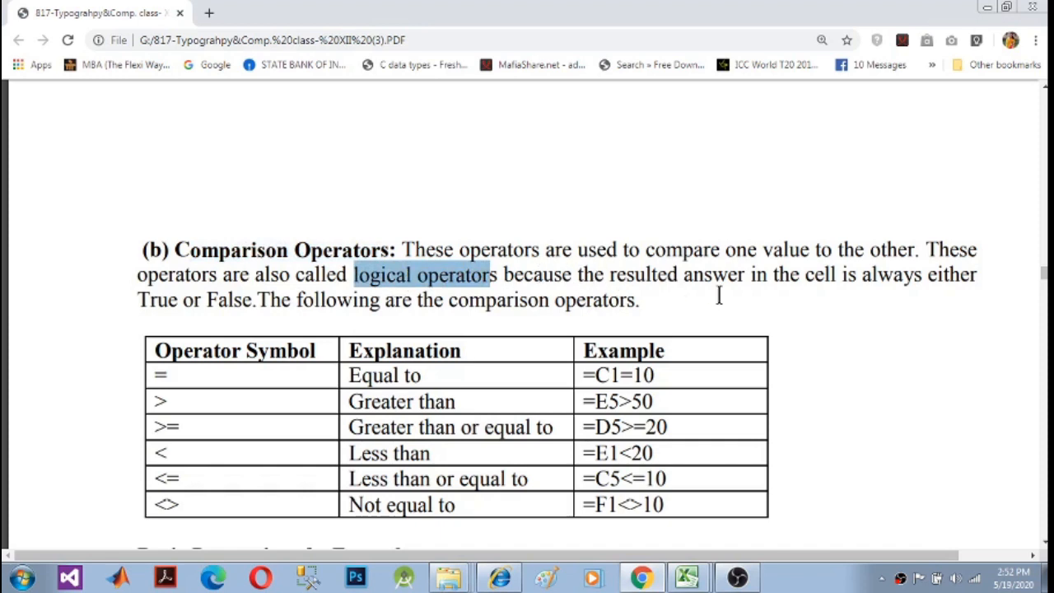
left_click(252, 304)
left_click_drag(252, 305, 124, 302)
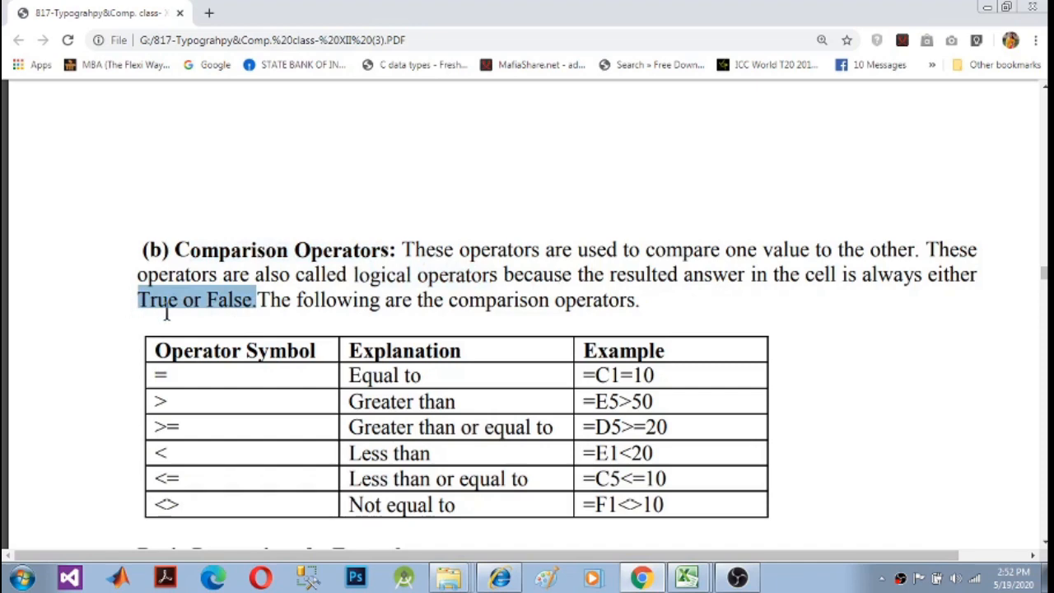
Go through the comparison operators table, highlighting symbols and explanations from equal to down to less than or equal to.
scroll(249, 362, "down", 1)
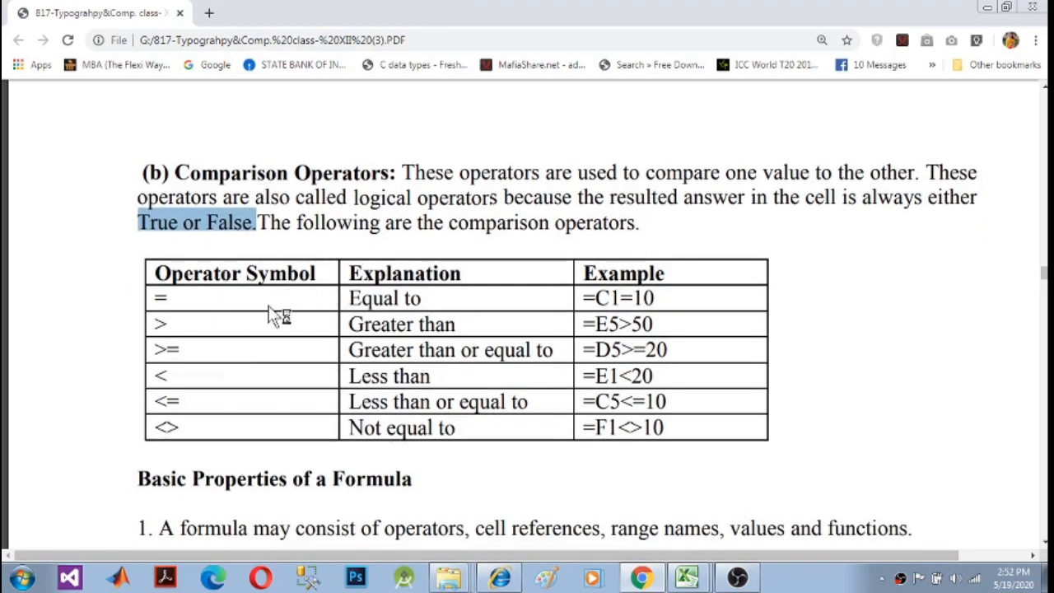
left_click(333, 305)
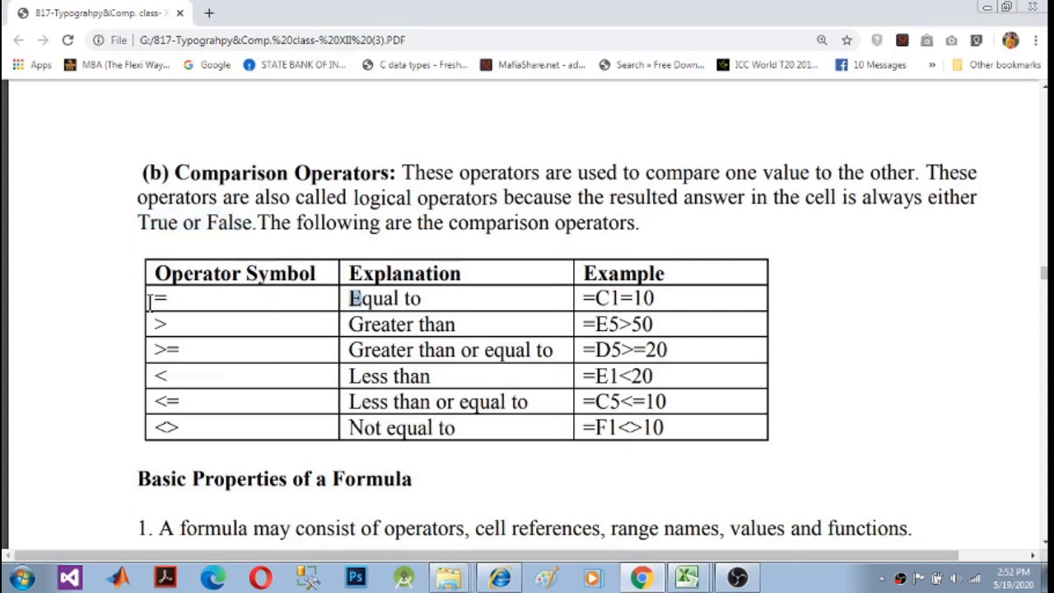
left_click_drag(352, 328, 444, 324)
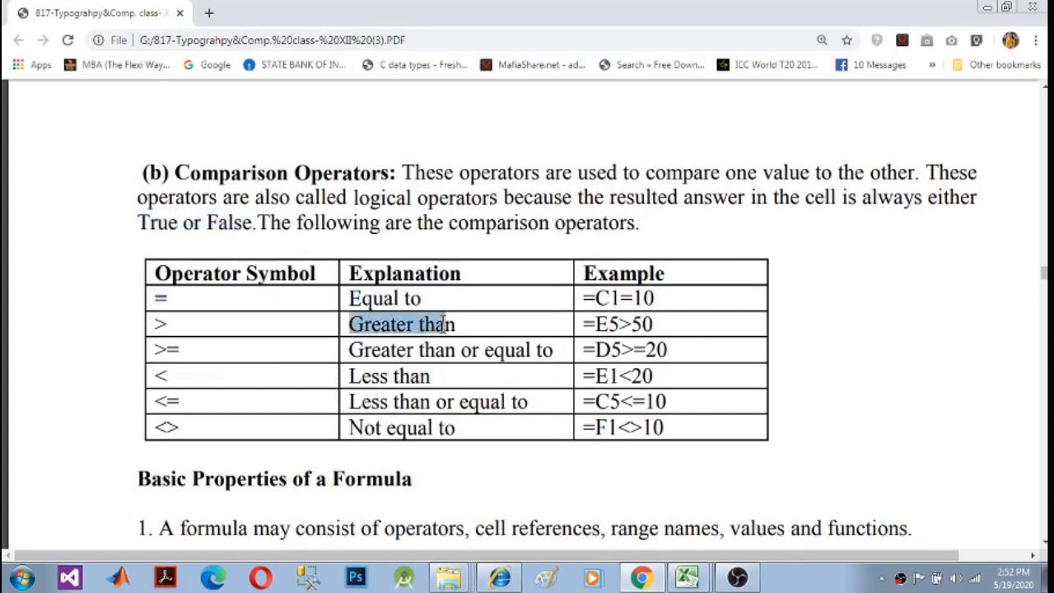
left_click(162, 326)
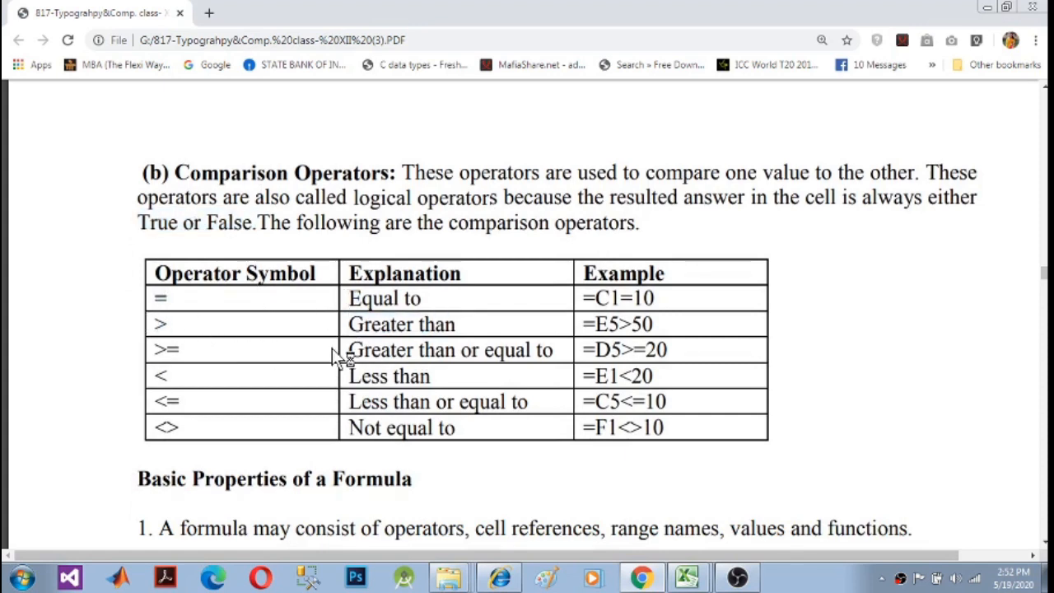
double_click(165, 374)
left_click_drag(182, 401, 154, 404)
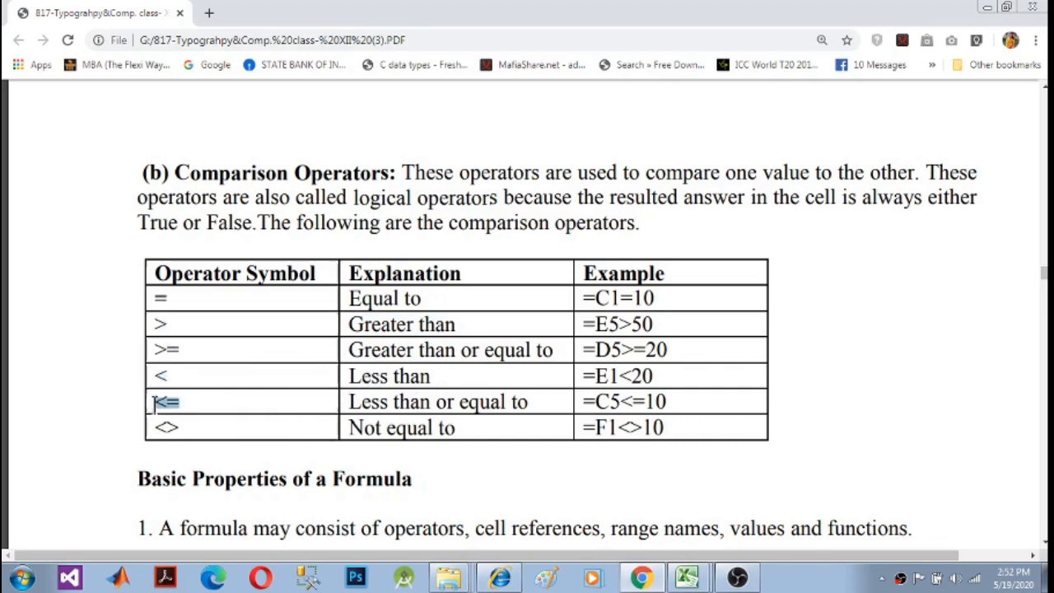
Switch to the Excel workbook and enter 101 in A3 as the first Roll No on Sheet2.
left_click(354, 298)
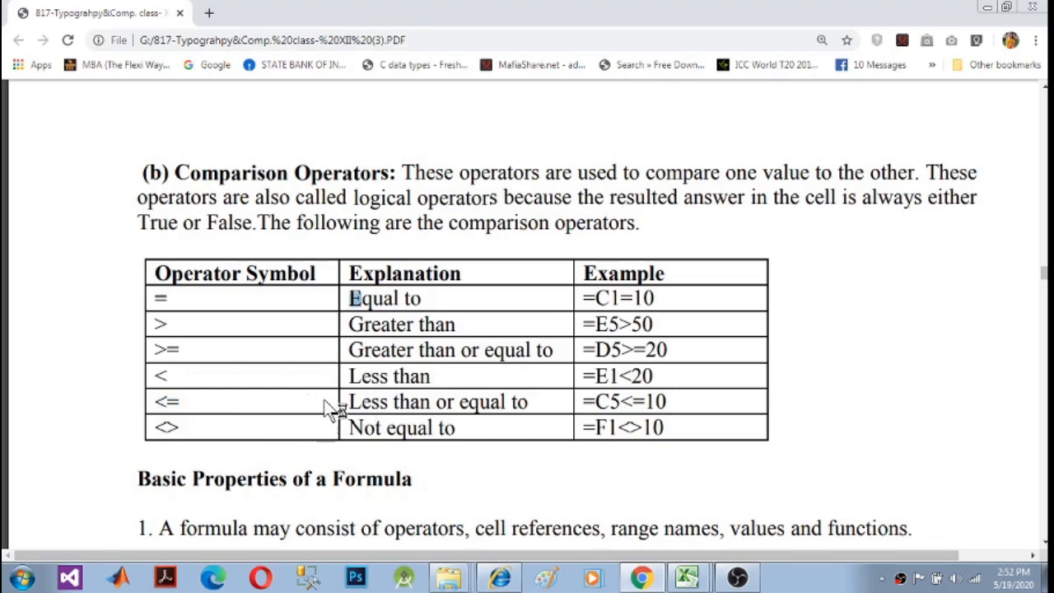
left_click(687, 577)
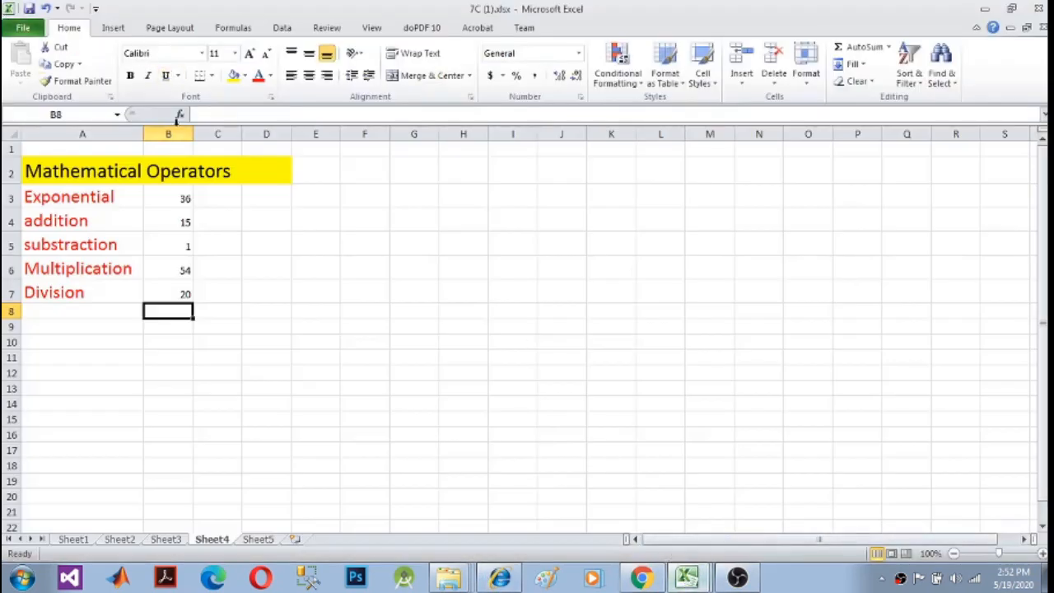
left_click(173, 540)
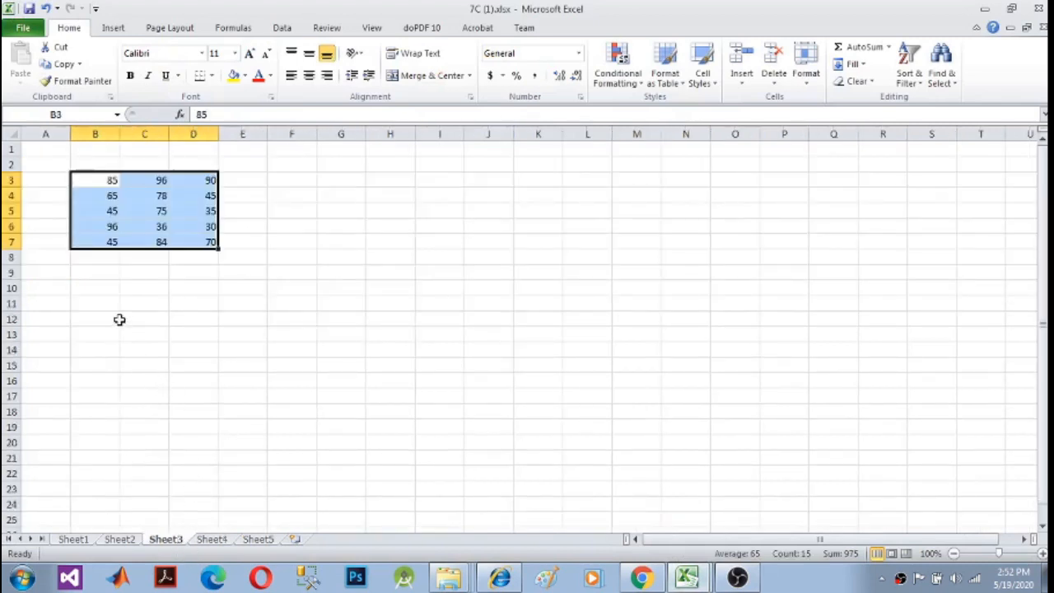
left_click(123, 540)
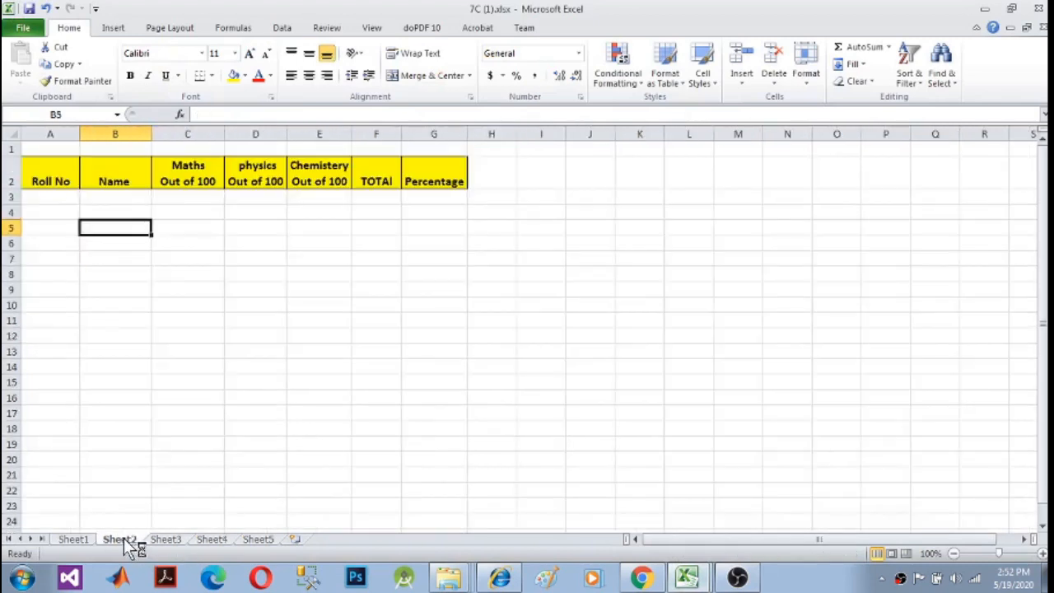
left_click(50, 197)
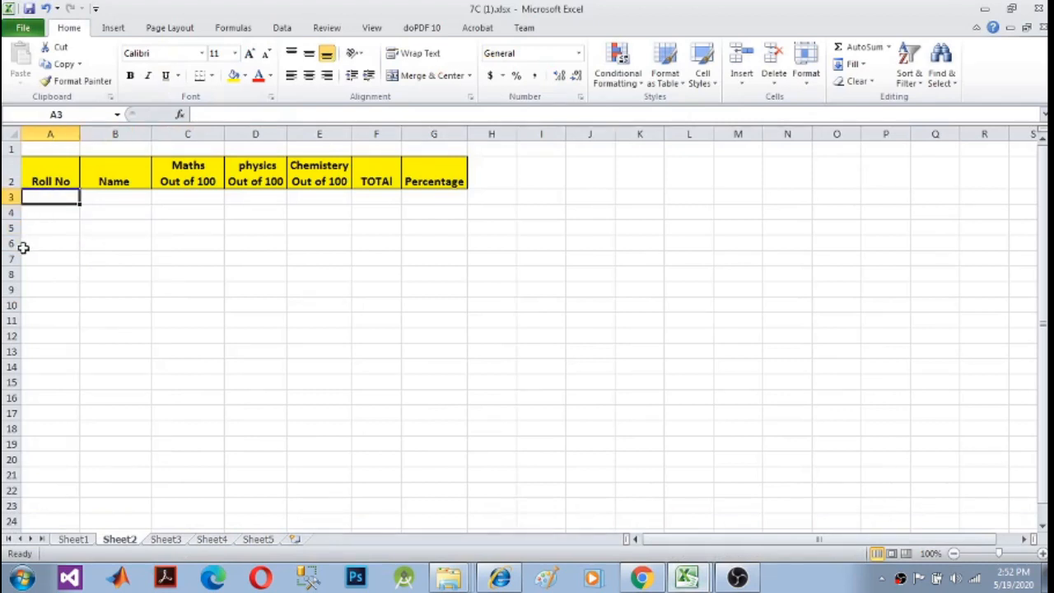
type("101")
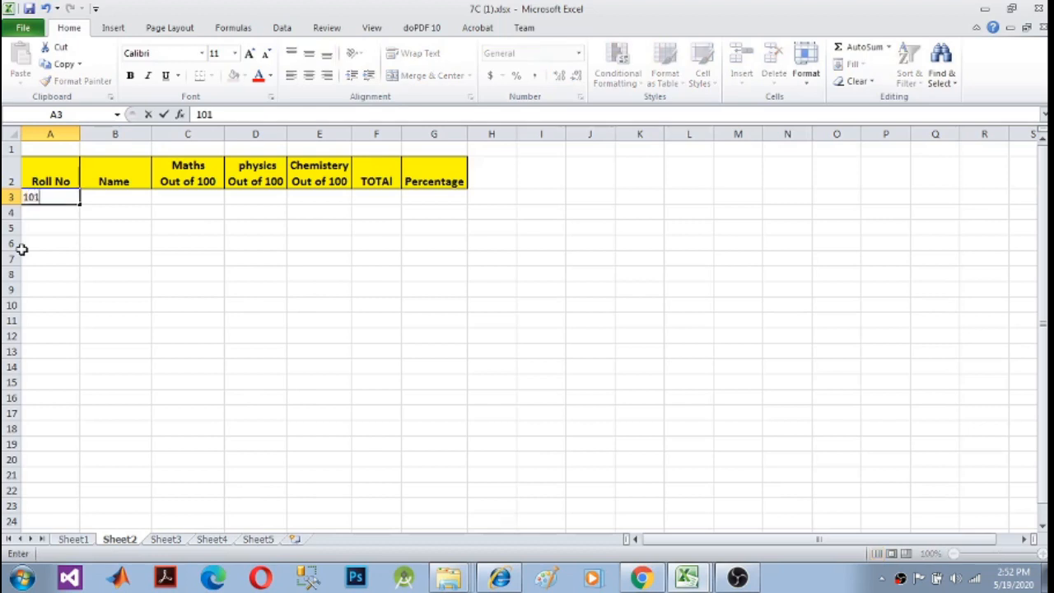
left_click(94, 261)
Fill the Roll No column from A3 down to A10 as a series running from 101 to 108.
left_click(54, 198)
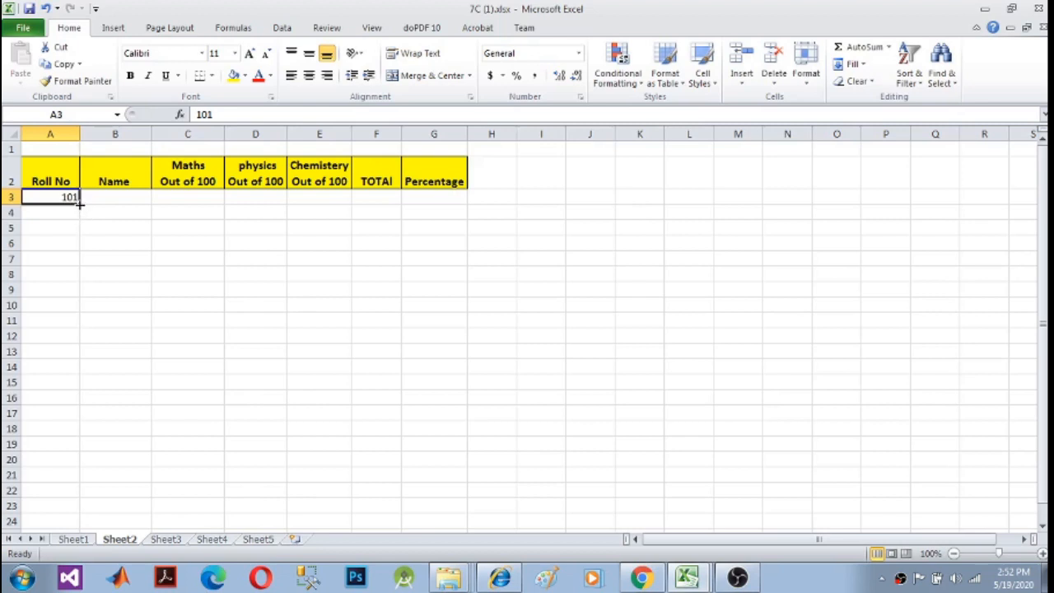
left_click_drag(80, 204, 80, 203)
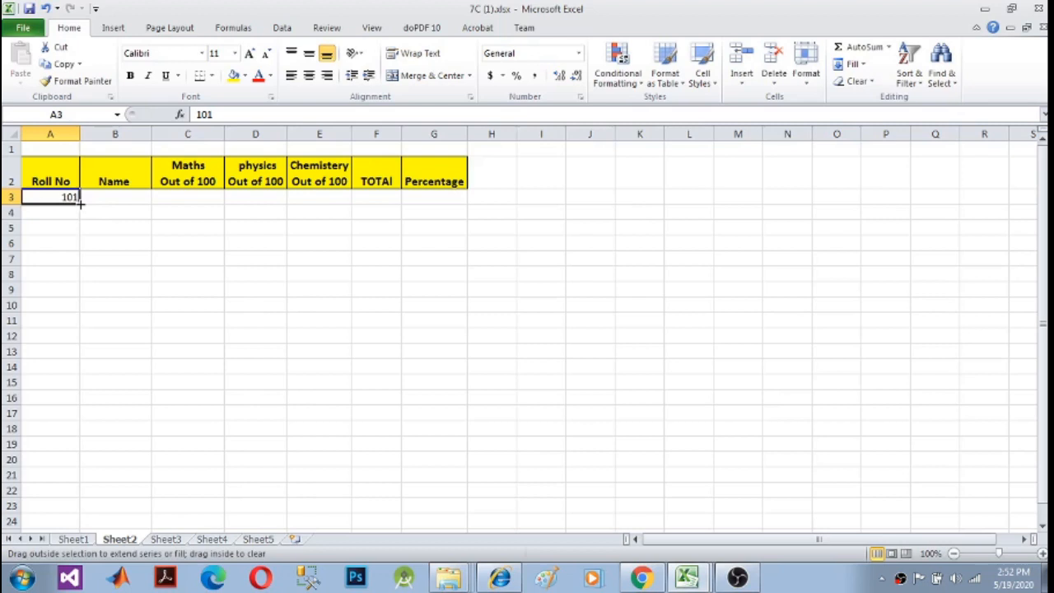
left_click_drag(80, 204, 71, 316)
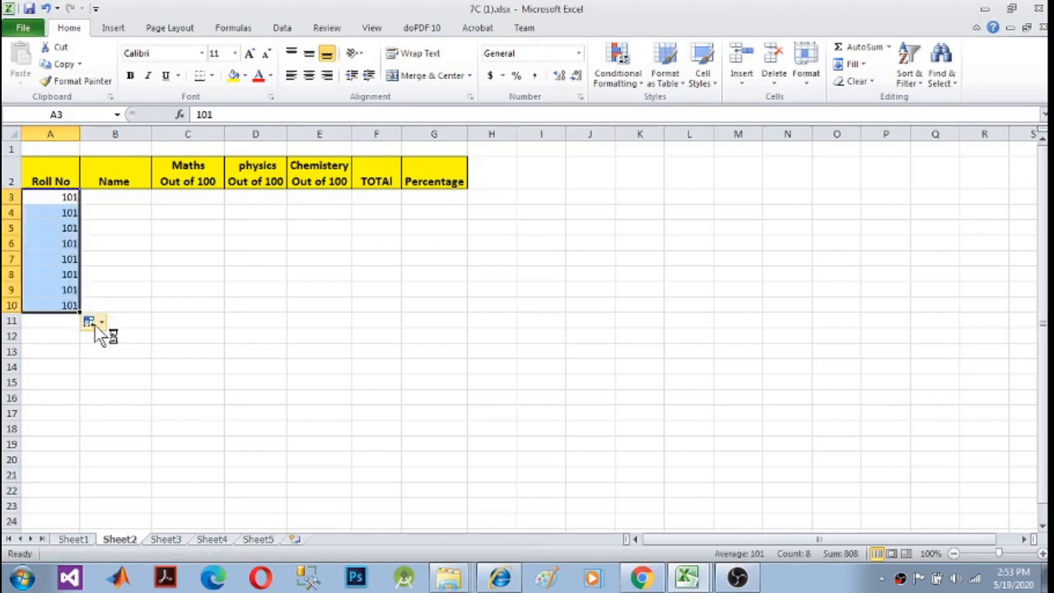
left_click(101, 322)
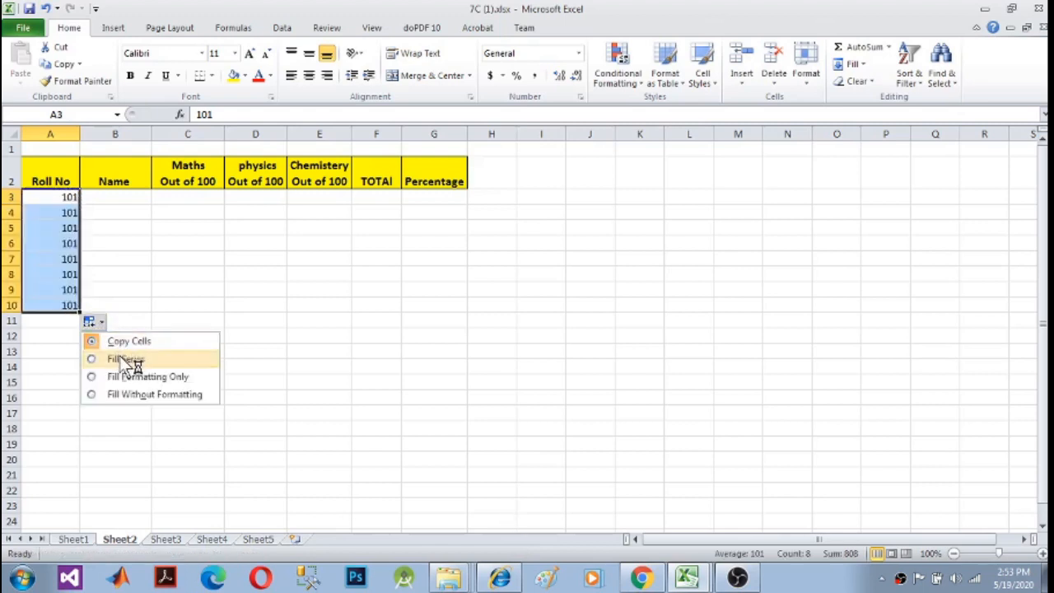
left_click(125, 360)
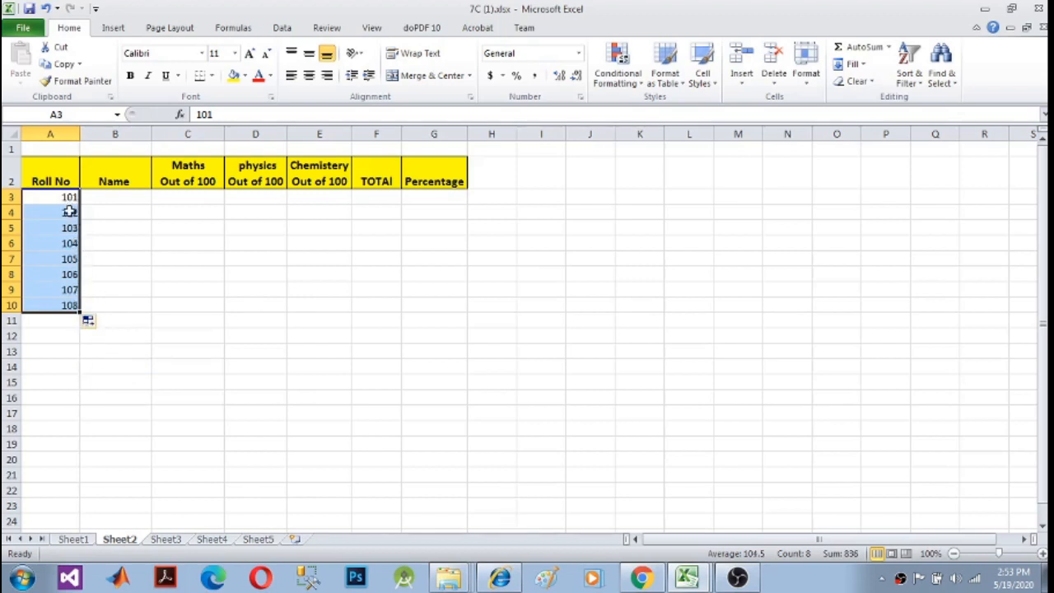
Set the font size of the roll numbers in A3:A10 to 18.
left_click_drag(40, 204, 60, 303)
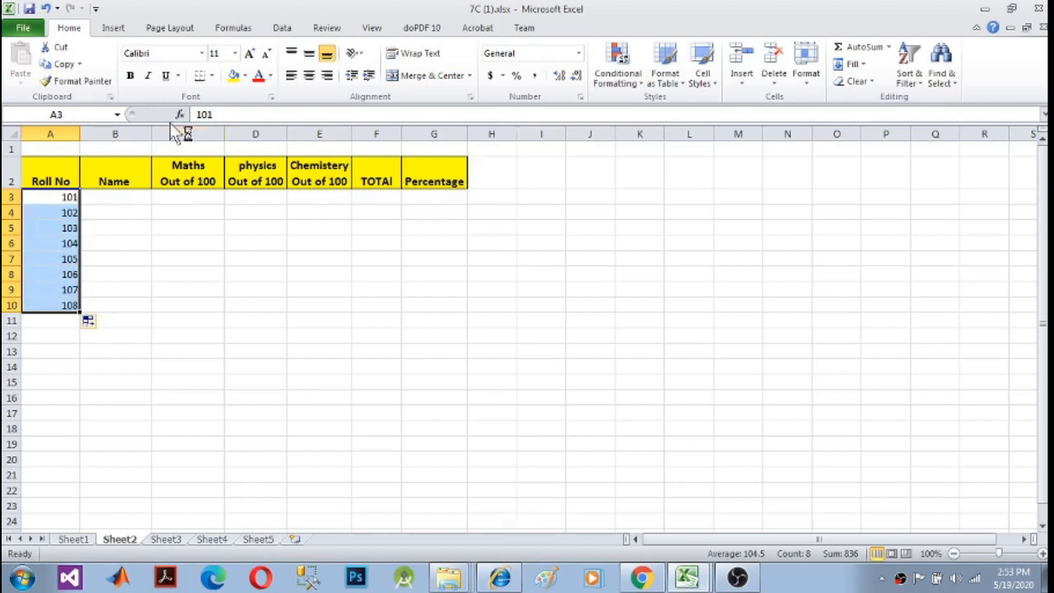
left_click(235, 53)
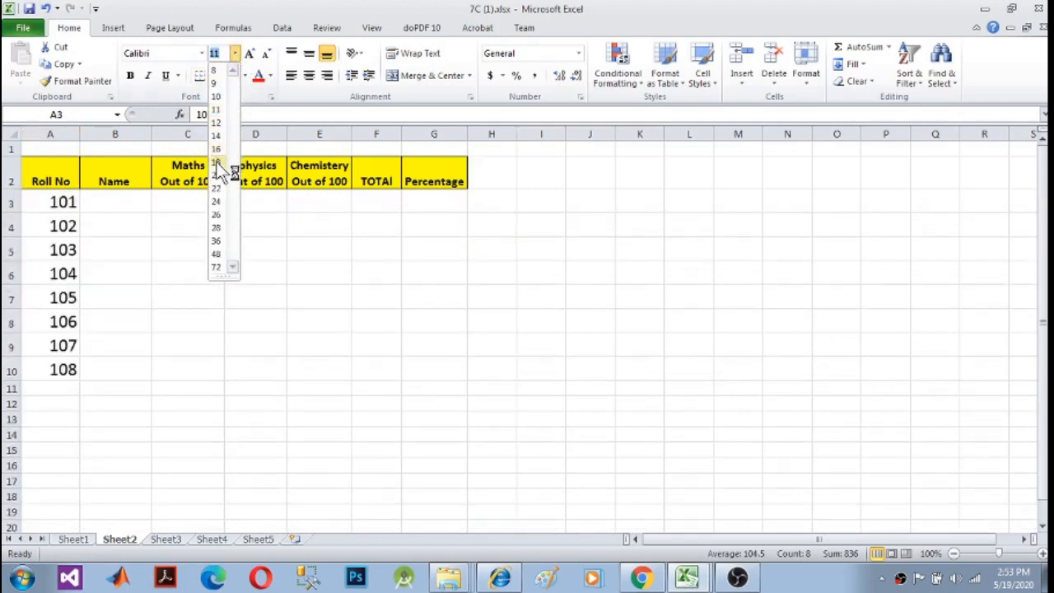
left_click(216, 162)
left_click(139, 201)
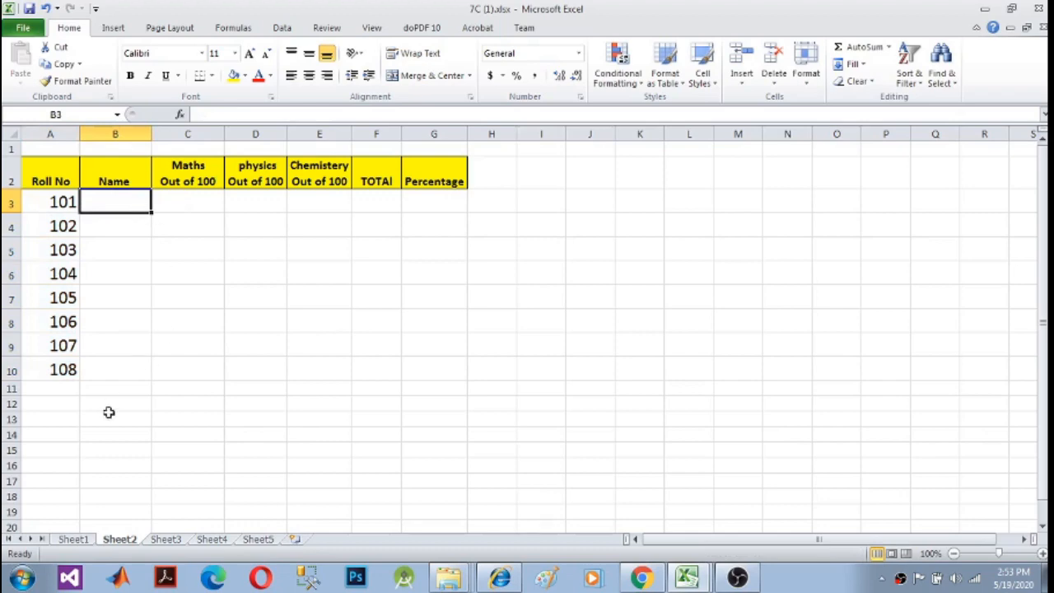
Copy the twelve student names in D3:D14 of Sheet1 into the Name column of Sheet2, starting at B3.
left_click(70, 538)
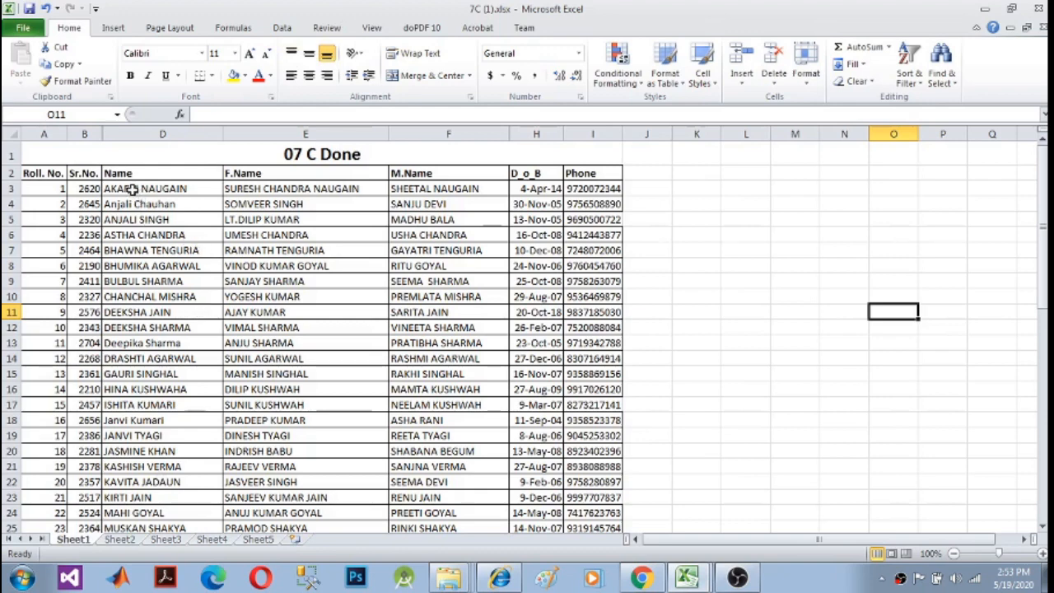
left_click_drag(131, 188, 130, 360)
right_click(158, 265)
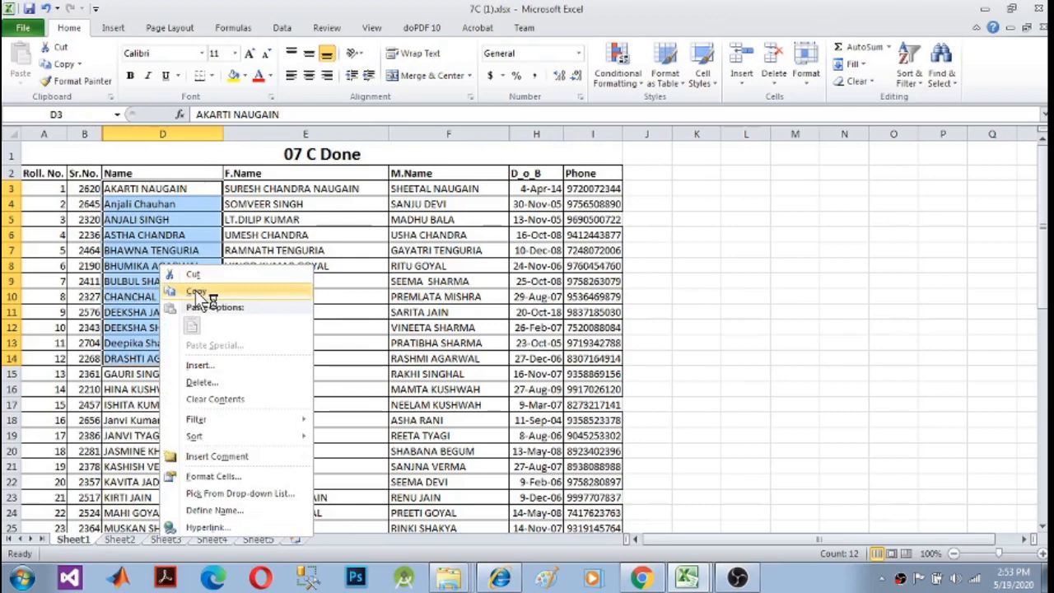
left_click(196, 290)
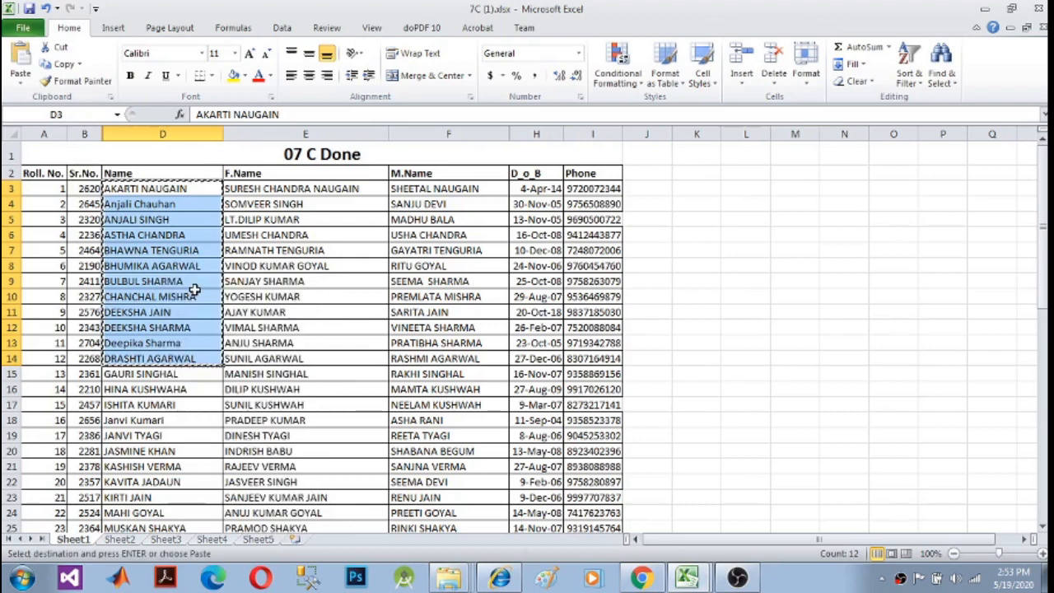
left_click(211, 540)
left_click(165, 539)
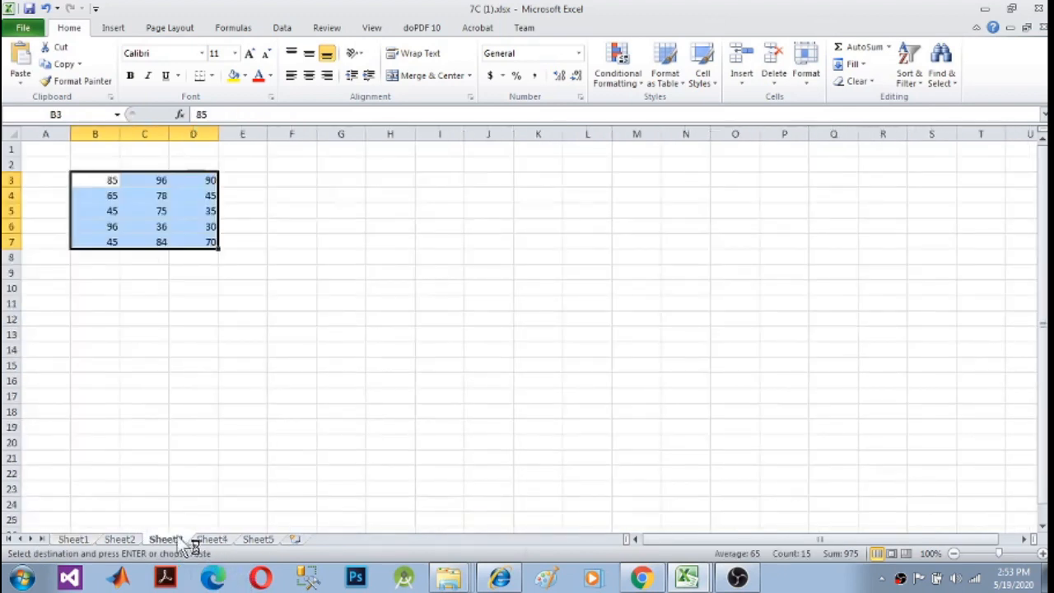
left_click(123, 539)
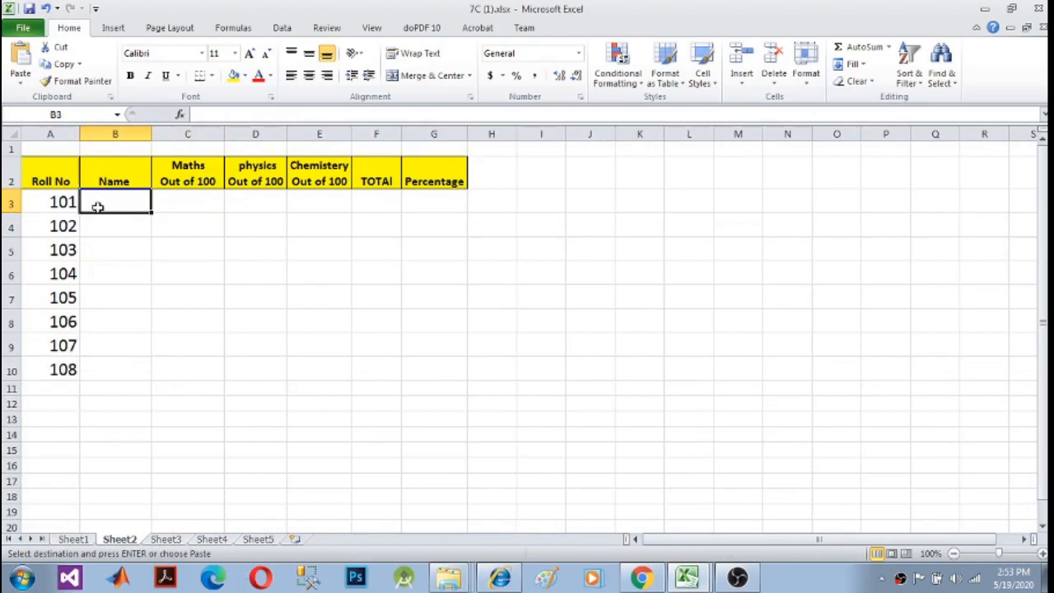
key("ctrl+v")
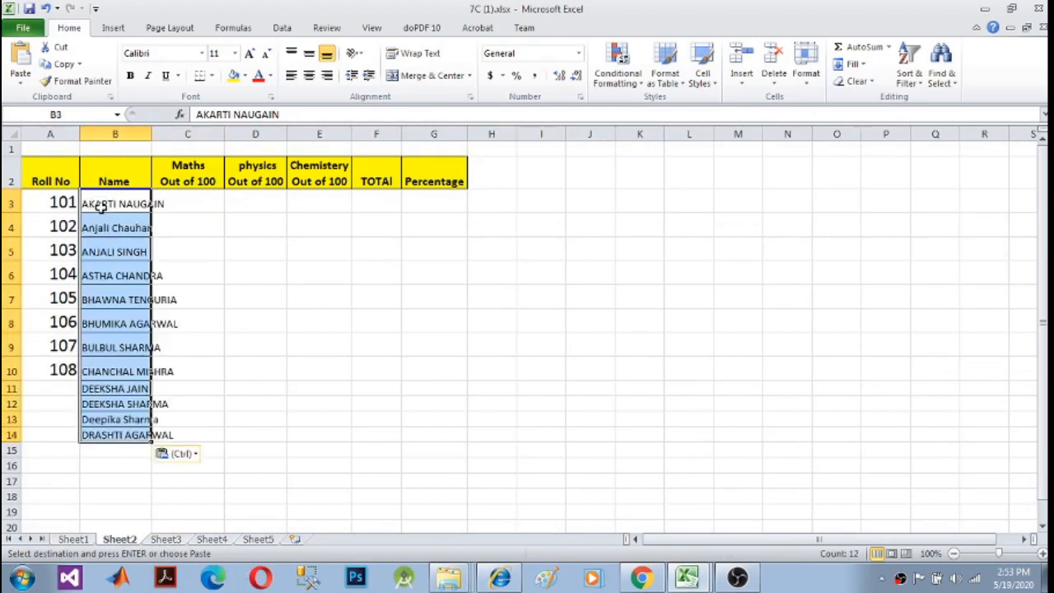
right_click(115, 207)
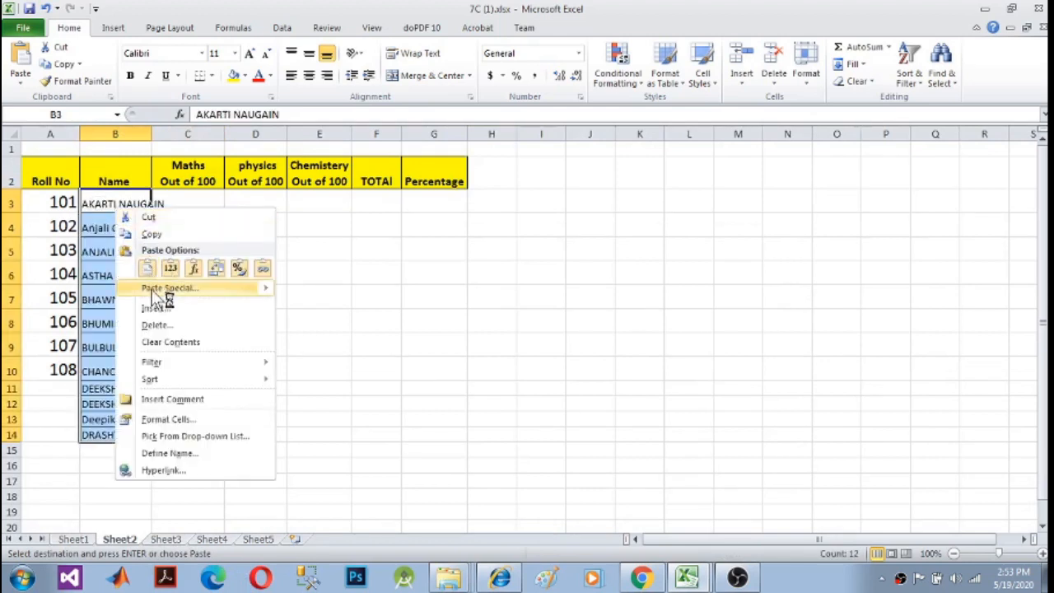
mouse_move(155, 294)
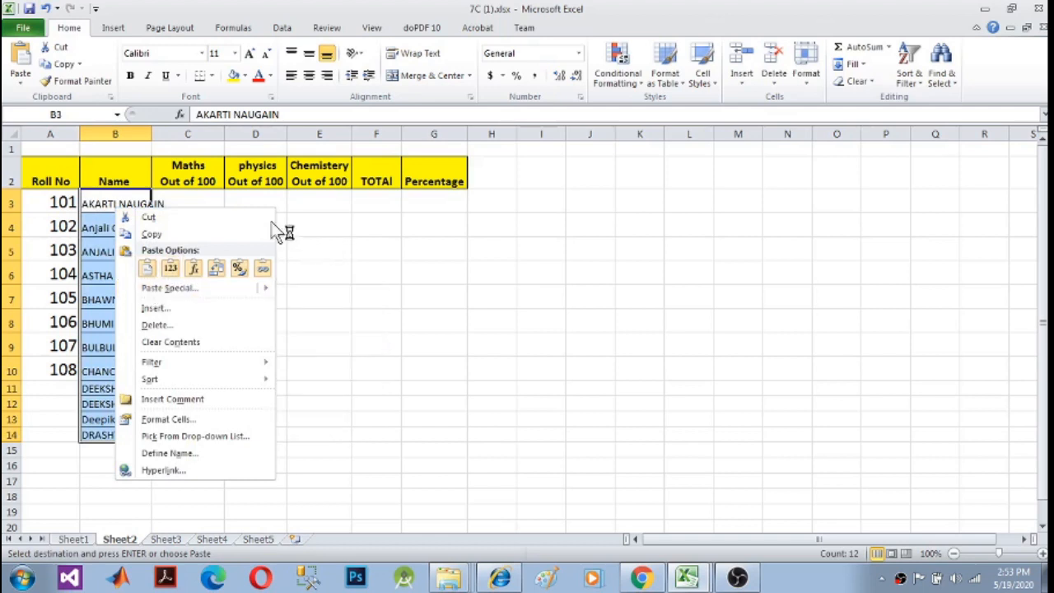
left_click(377, 257)
left_click(116, 246)
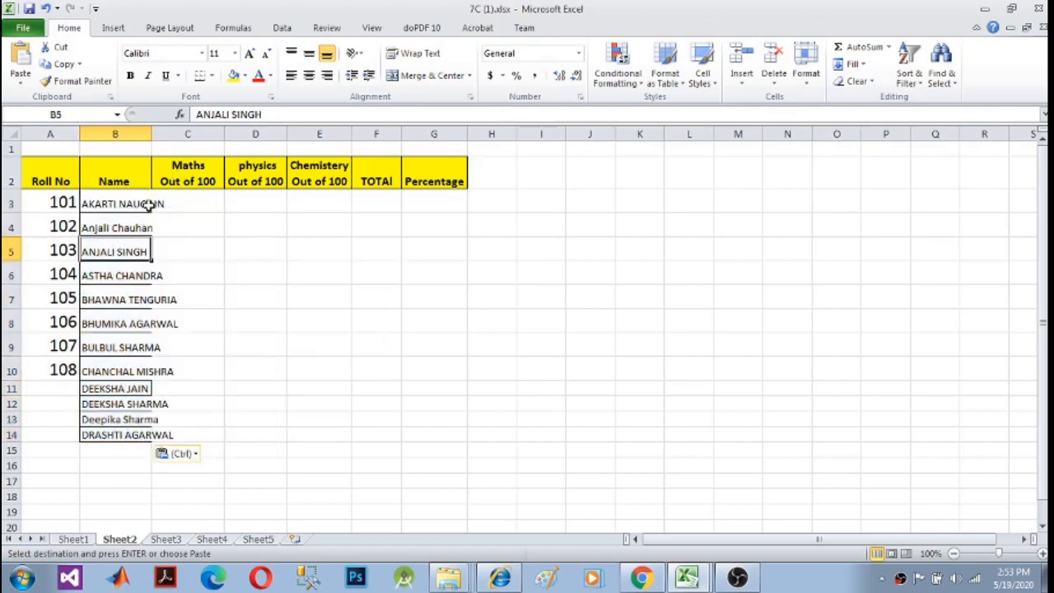
left_click(119, 197)
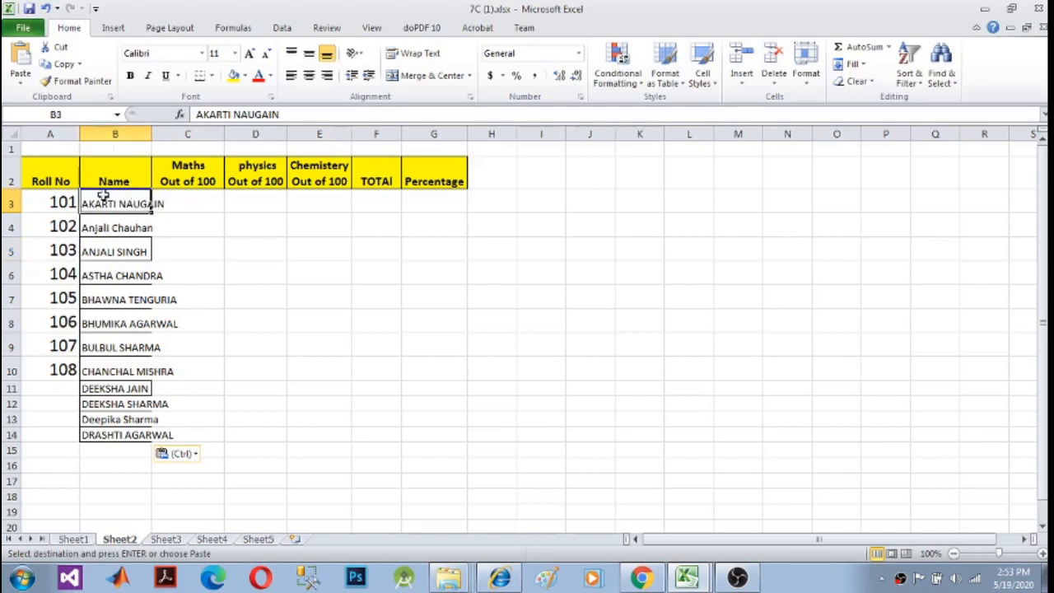
Widen column B on Sheet2 so that the full student names fit inside the Name column.
left_click_drag(151, 135, 150, 134)
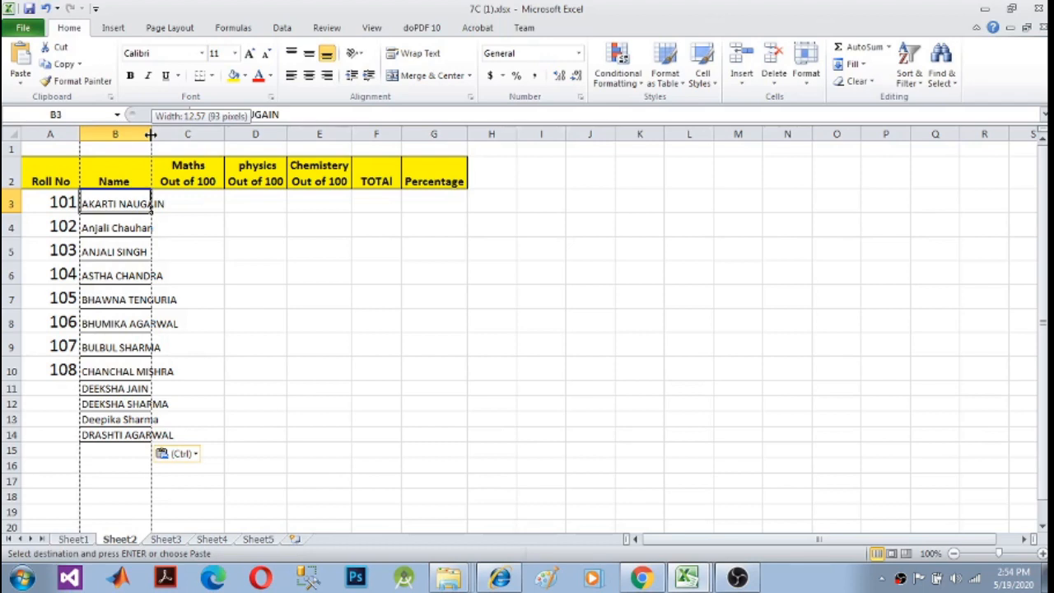
left_click_drag(151, 134, 192, 133)
left_click(205, 240)
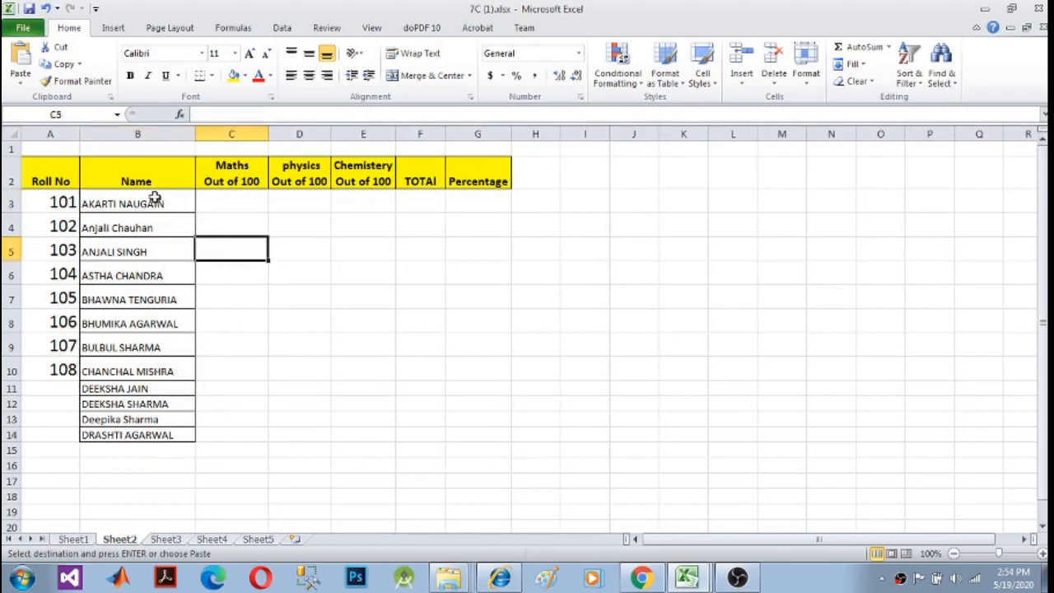
left_click_drag(155, 197, 149, 249)
left_click(107, 343)
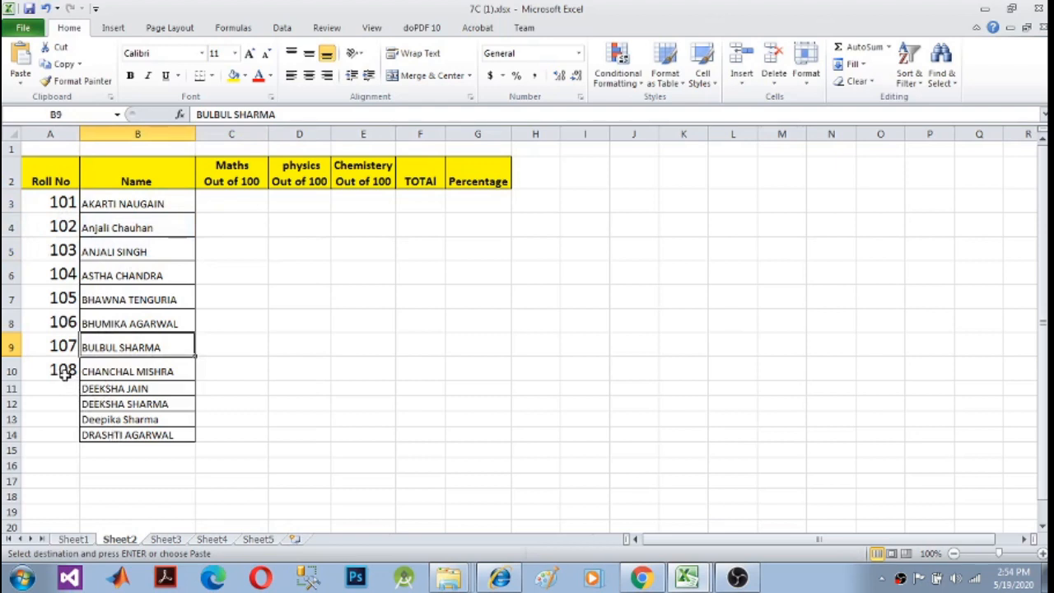
Extend the Roll No series from 108 in A10 down to 112 in A14.
left_click(64, 370)
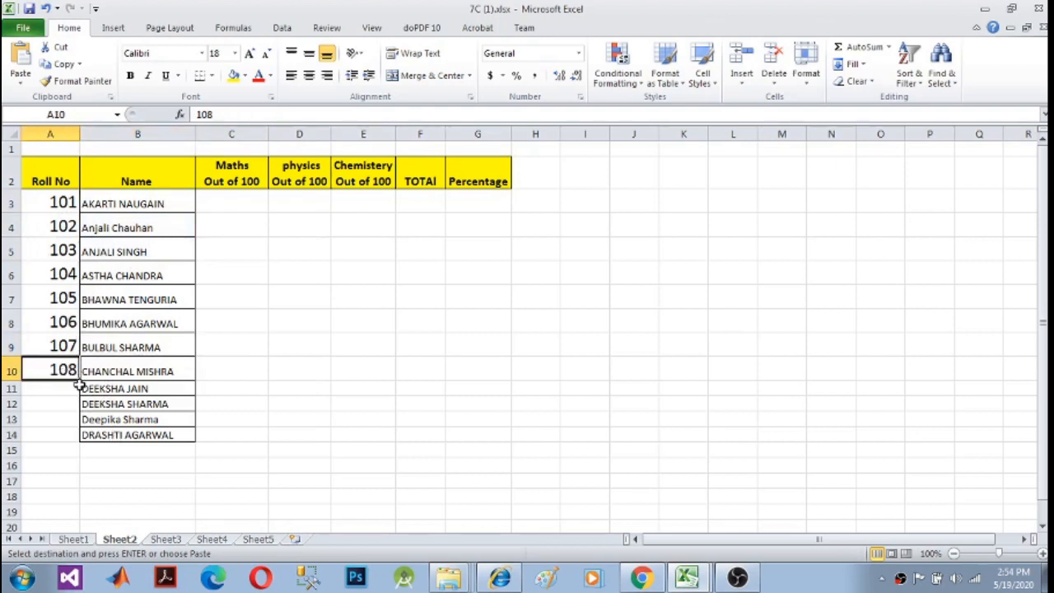
left_click_drag(79, 381, 72, 442)
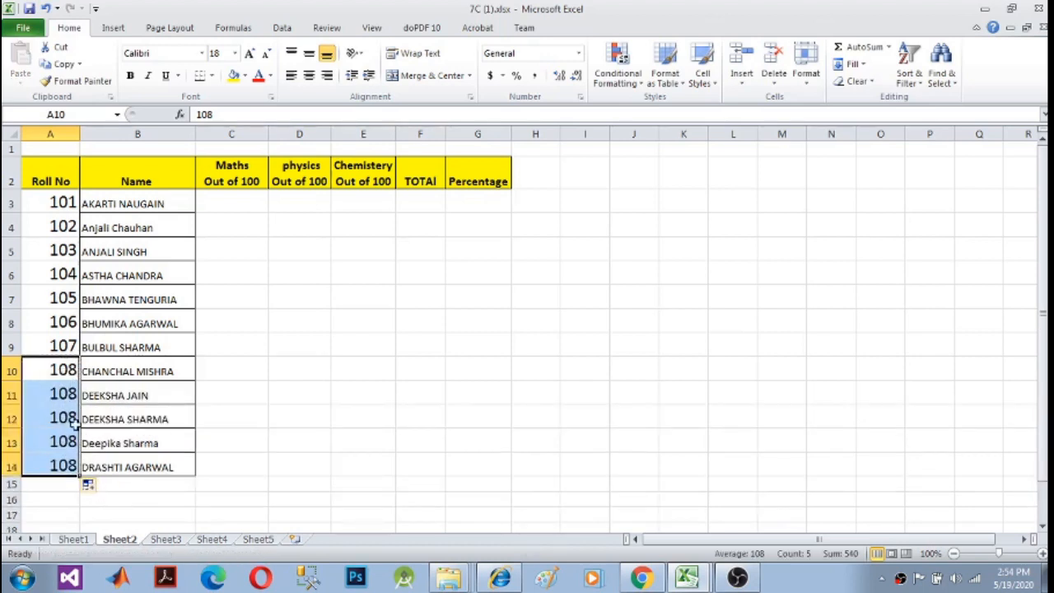
left_click(105, 487)
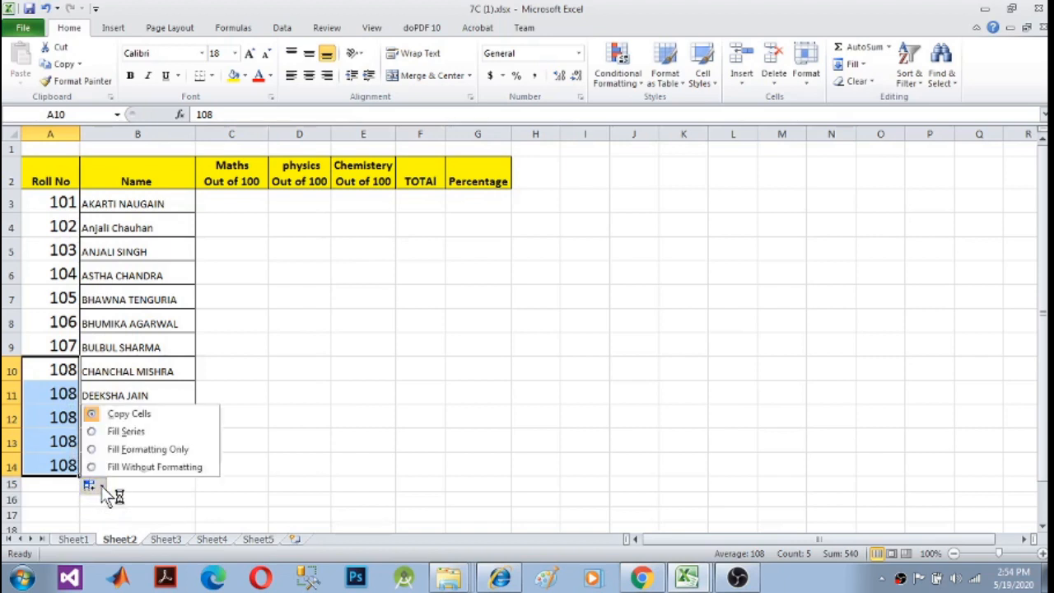
left_click(115, 432)
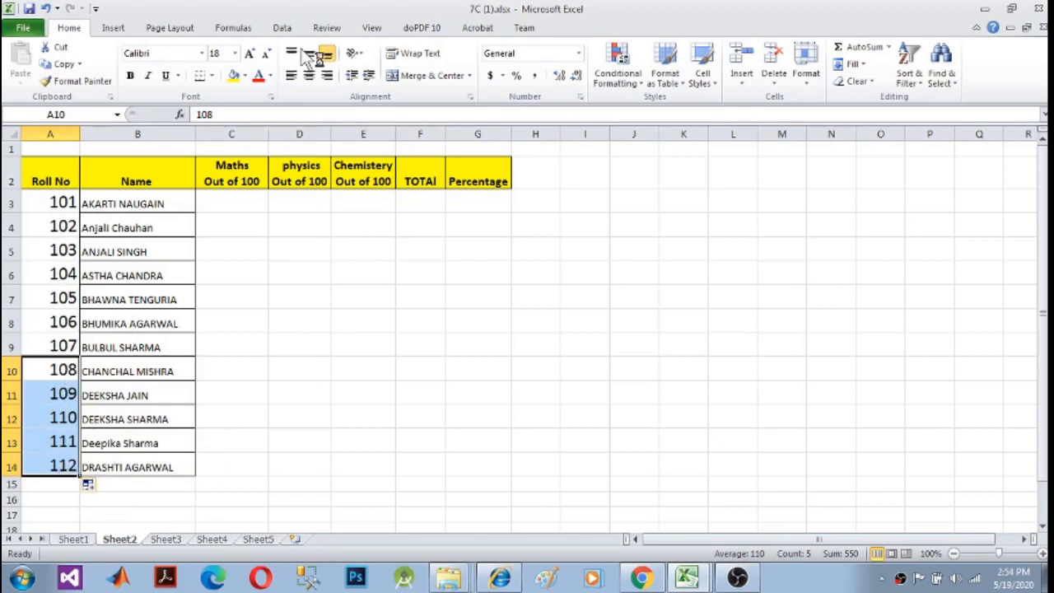
Copy the marks in B3:B7 of Sheet3 into the Maths column of Sheet2, starting at C3.
left_click(254, 204)
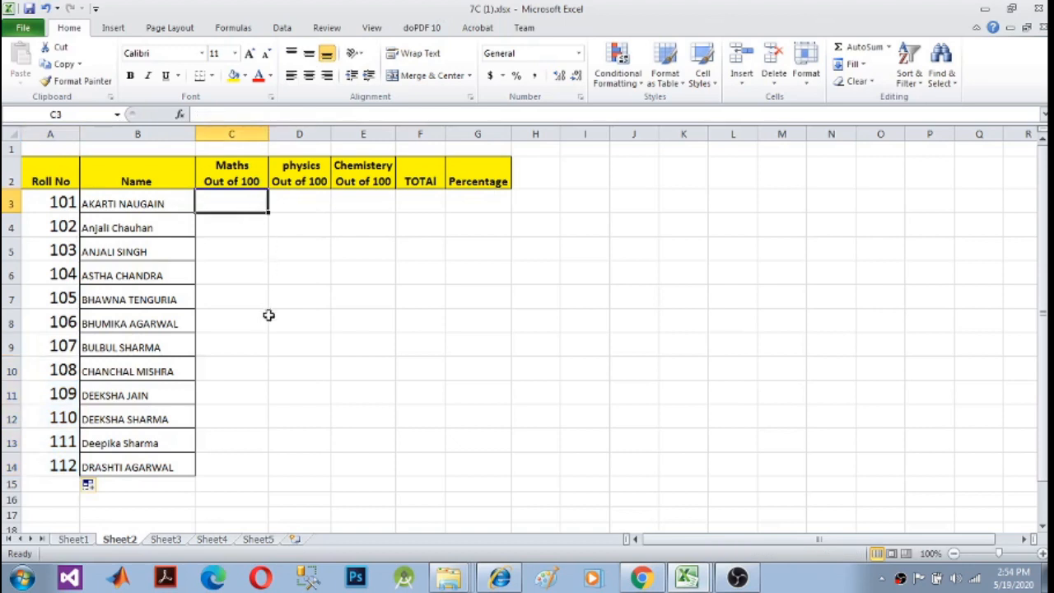
left_click(165, 540)
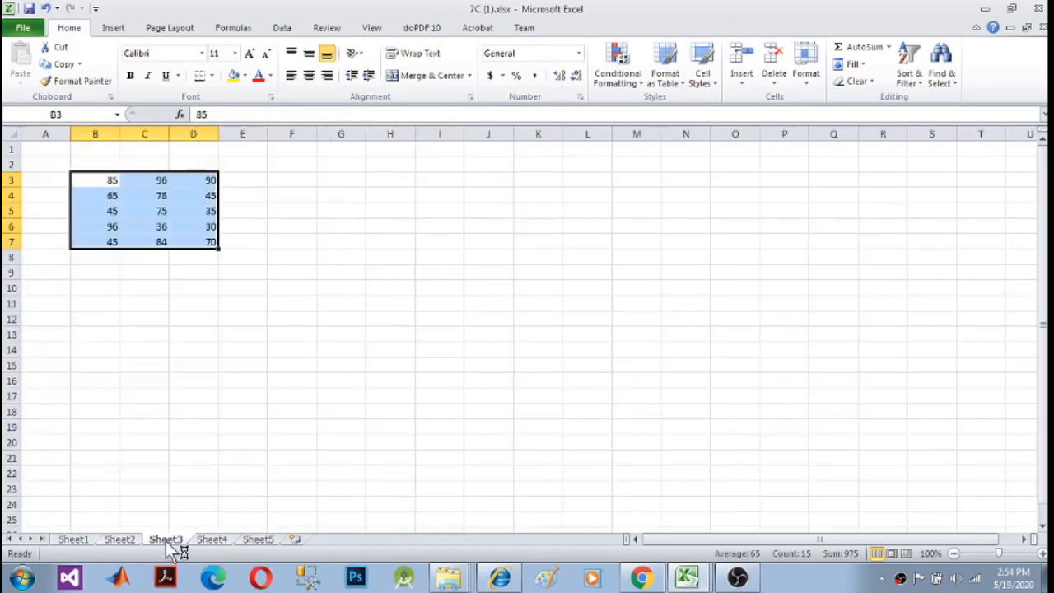
left_click_drag(105, 181, 90, 242)
key("ctrl+c")
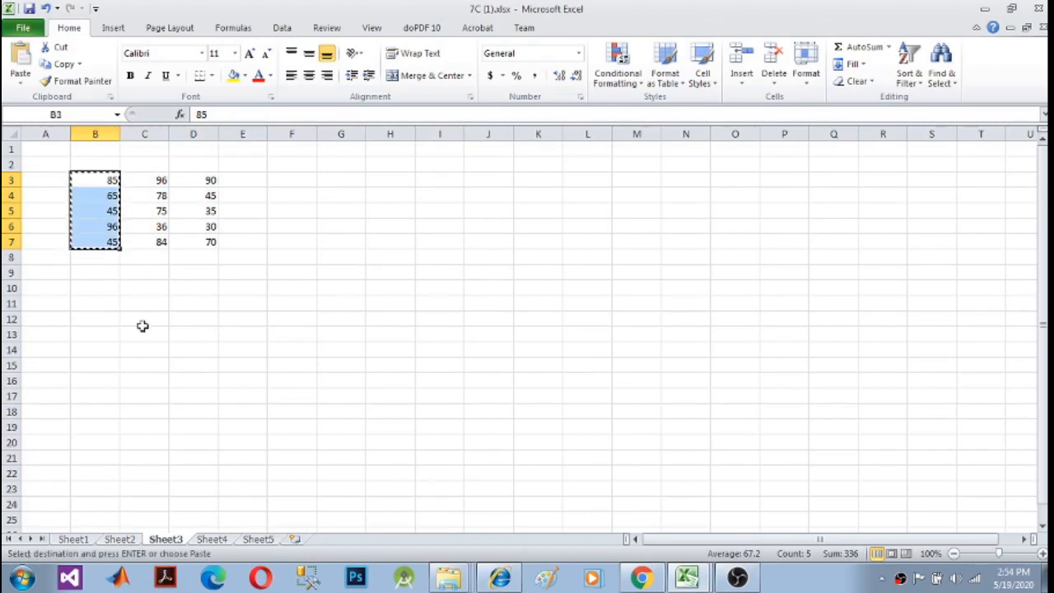
left_click(121, 541)
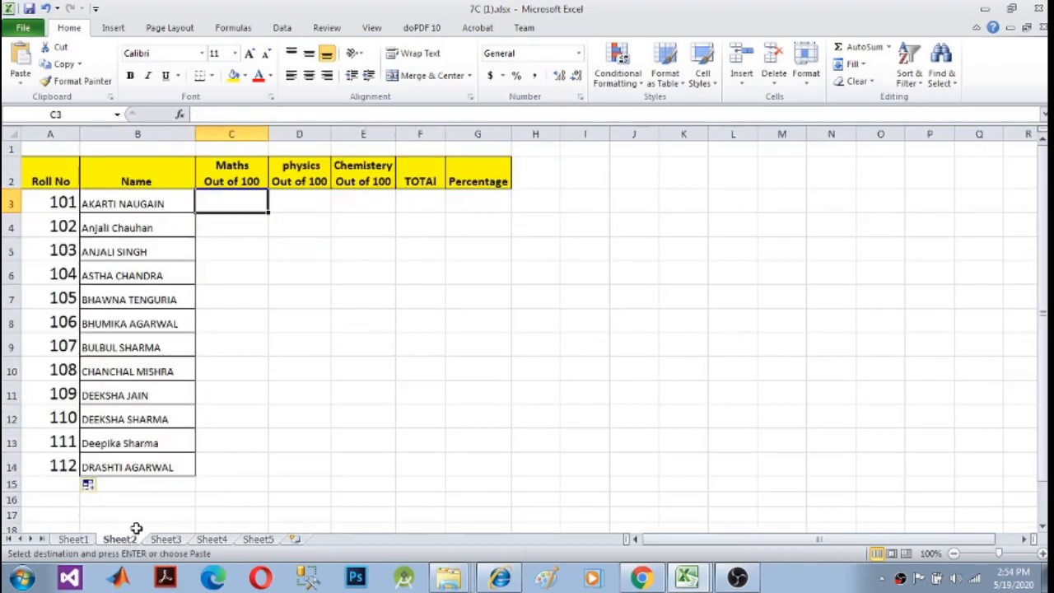
key("ctrl+v")
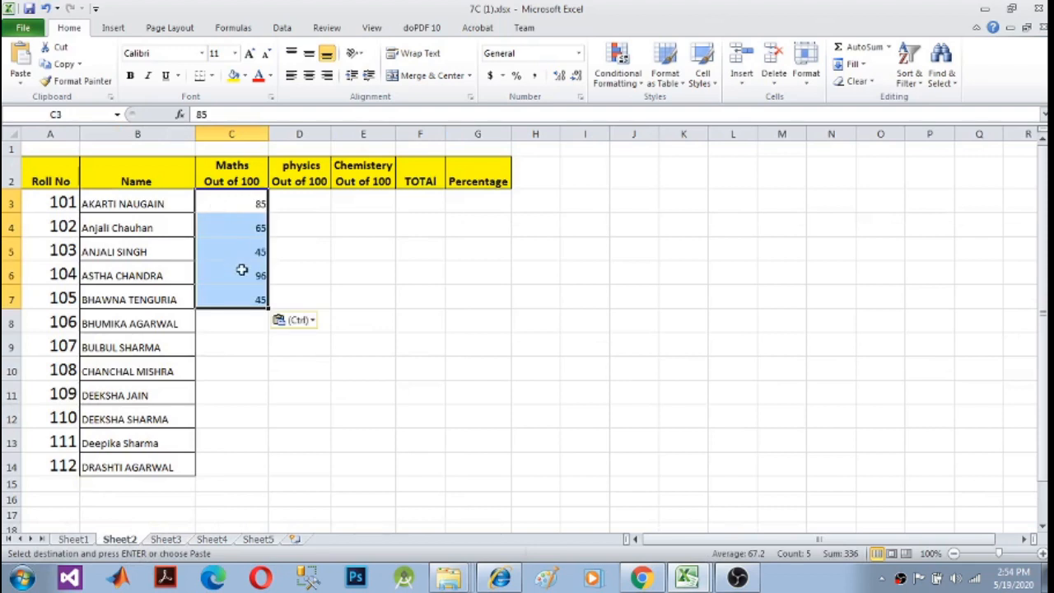
Enter the Maths marks 60, 50, 90, 70 and 65 in C8:C12 for roll numbers 106 to 110.
left_click(245, 322)
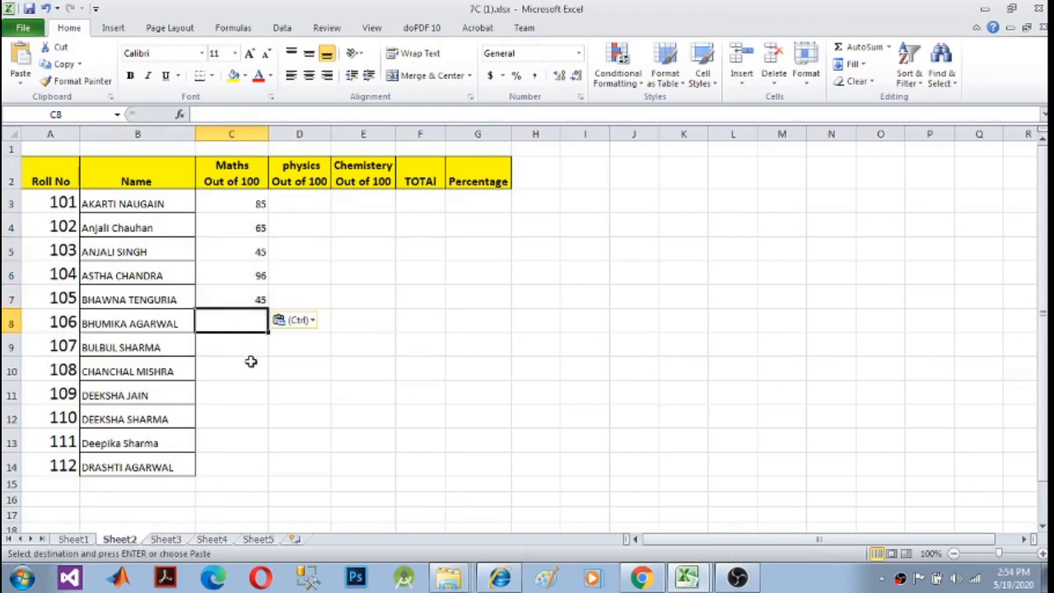
type("60")
key("Return")
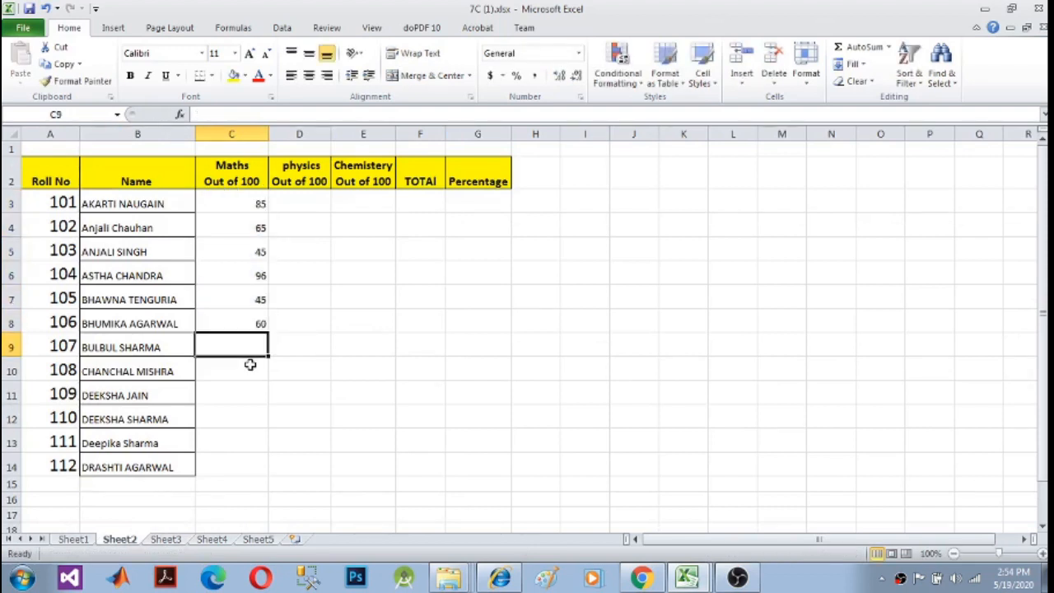
type("50")
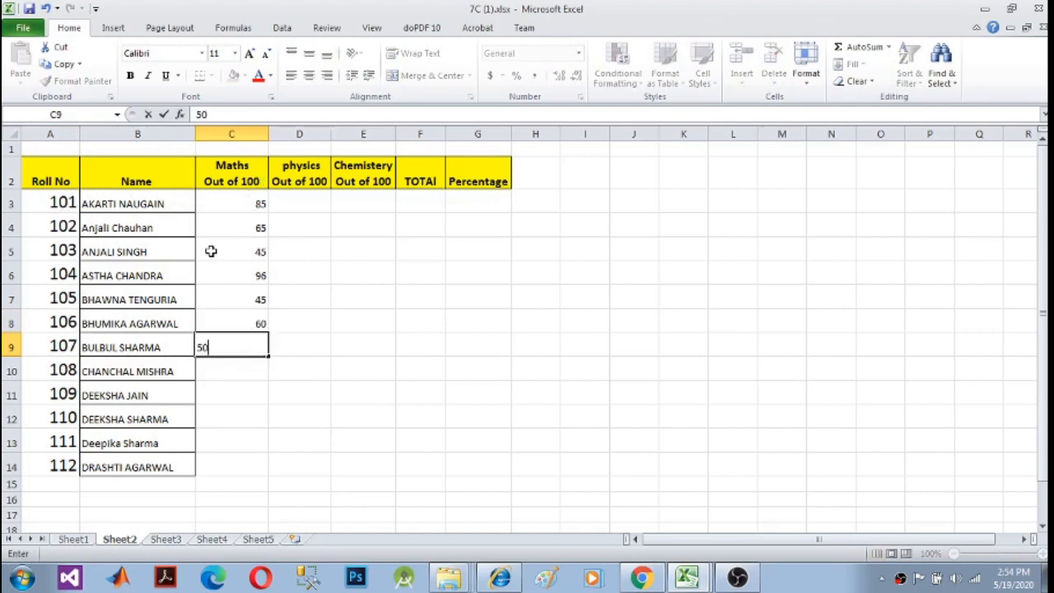
key("Return")
type("90")
key("Return")
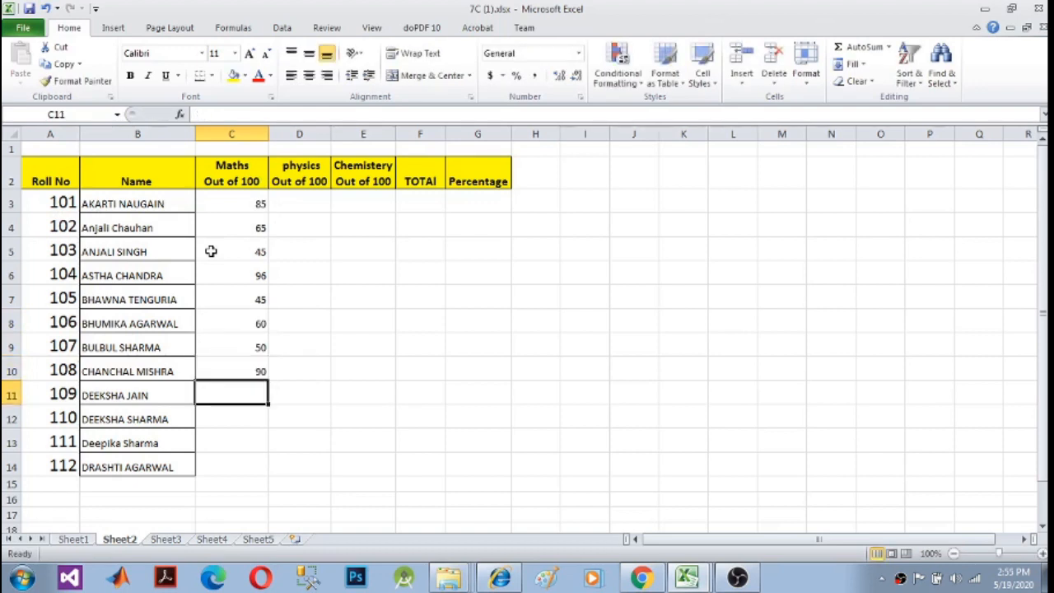
type("70")
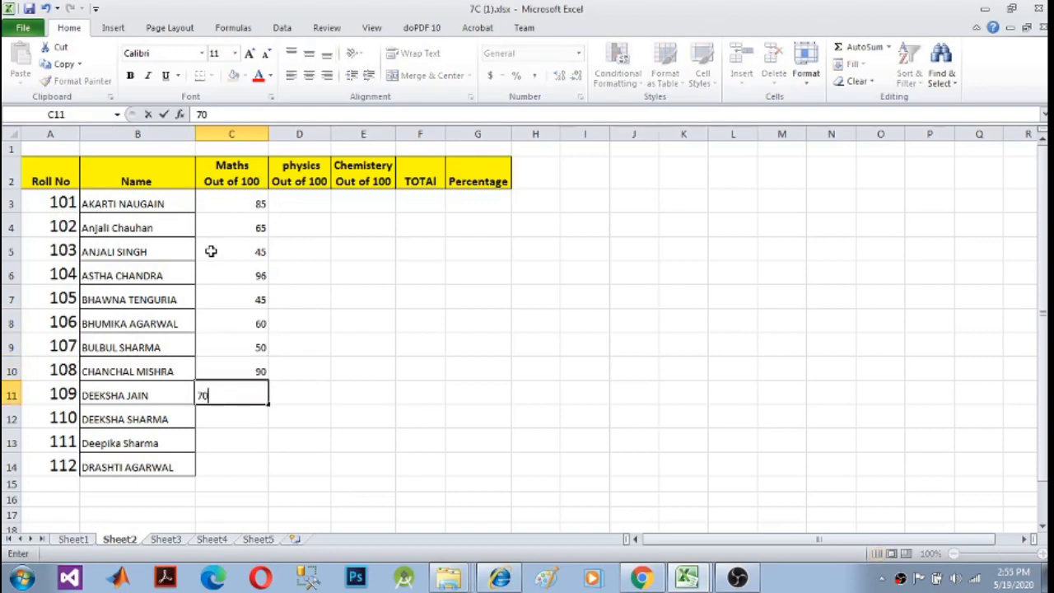
key("Return")
type("65")
key("Return")
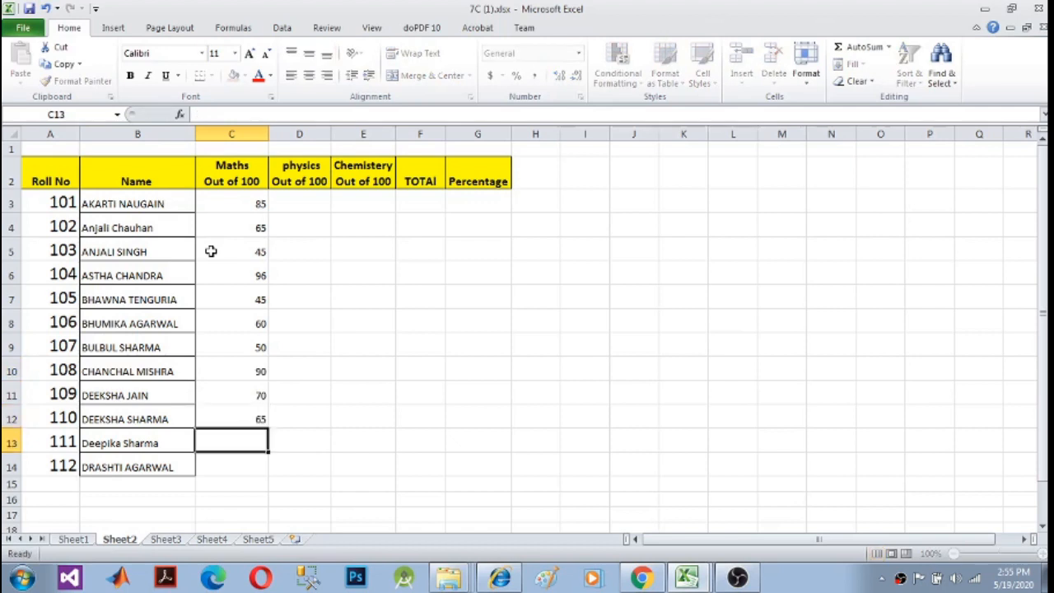
Complete the Maths column with 75 in C14 for roll number 112 and 45 in C13 for roll number 111.
key("Return")
type("7")
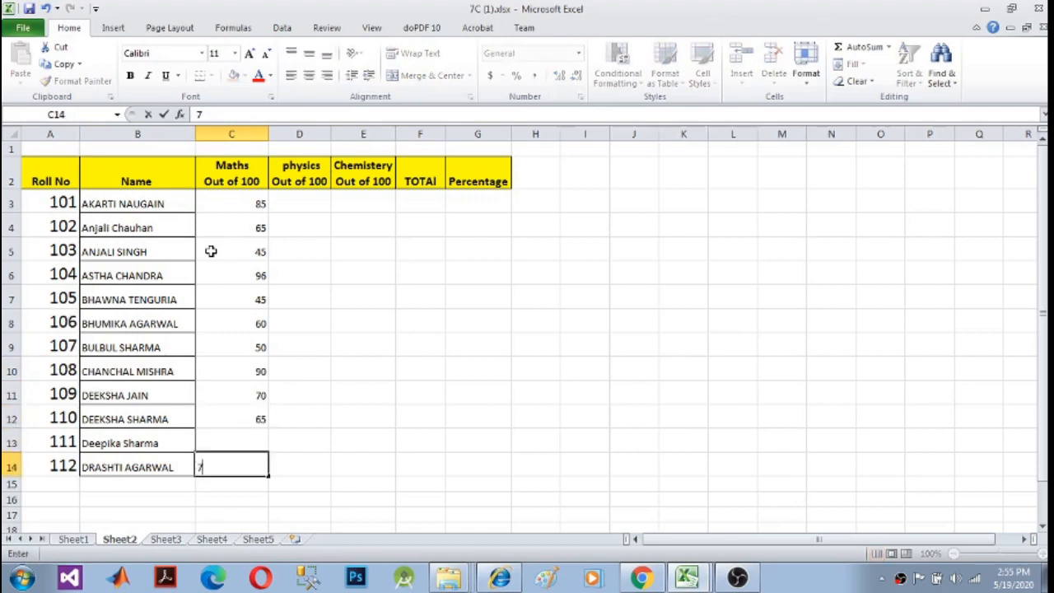
type("5")
left_click(221, 439)
key("Return")
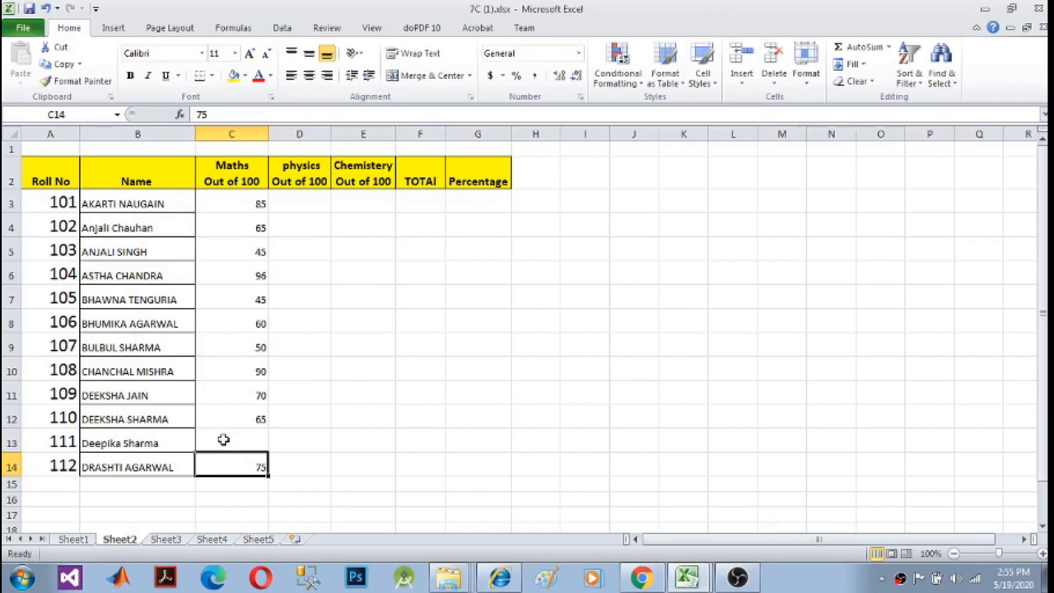
left_click(223, 440)
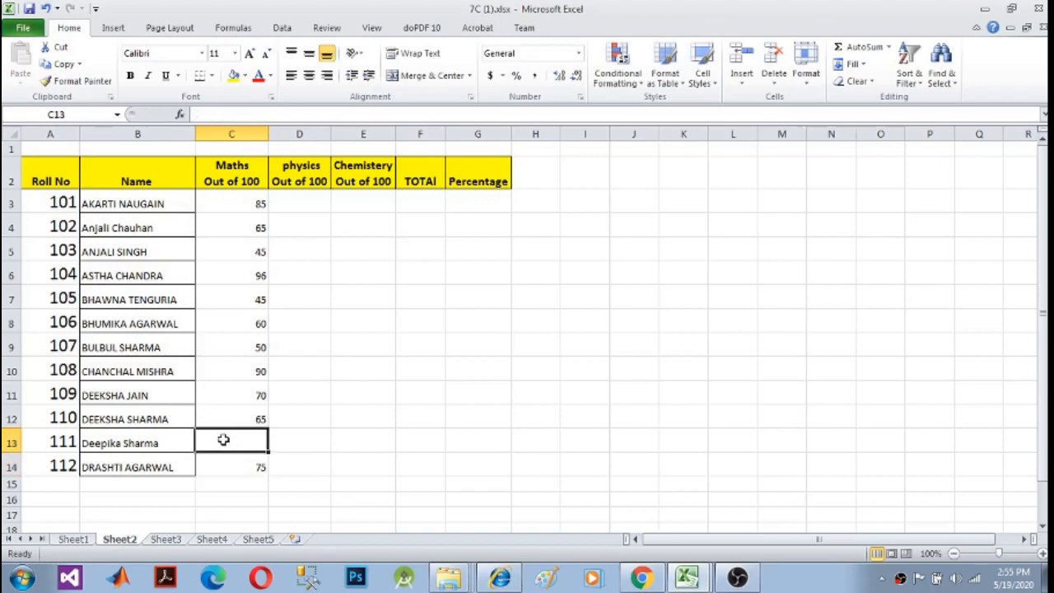
type("45")
left_click(342, 420)
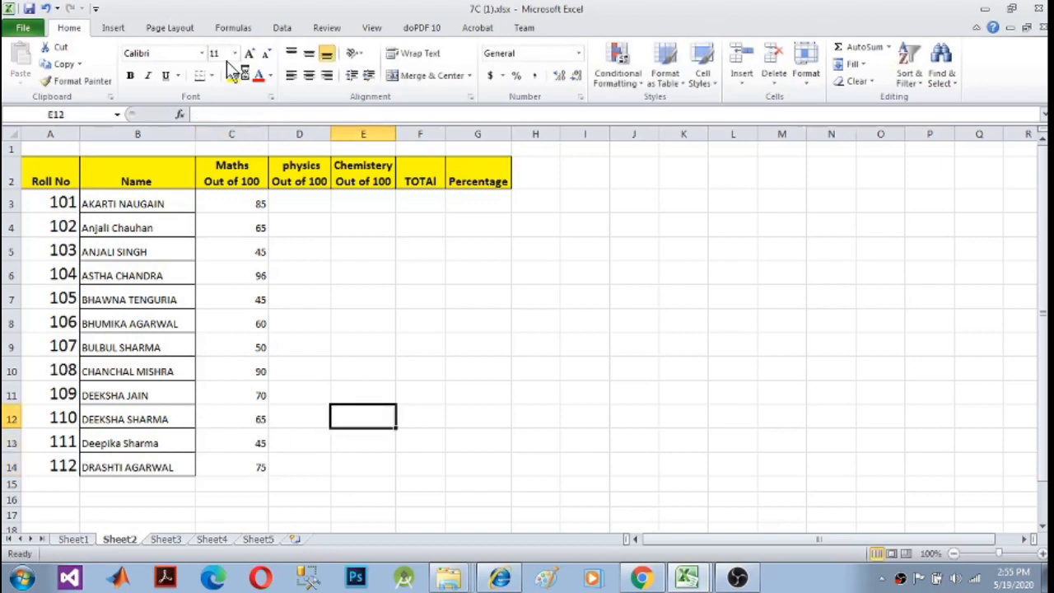
Copy the marks in C3:C7 of Sheet3 into the physics column of Sheet2 twice, at D3:D7 and D8:D12.
left_click(306, 203)
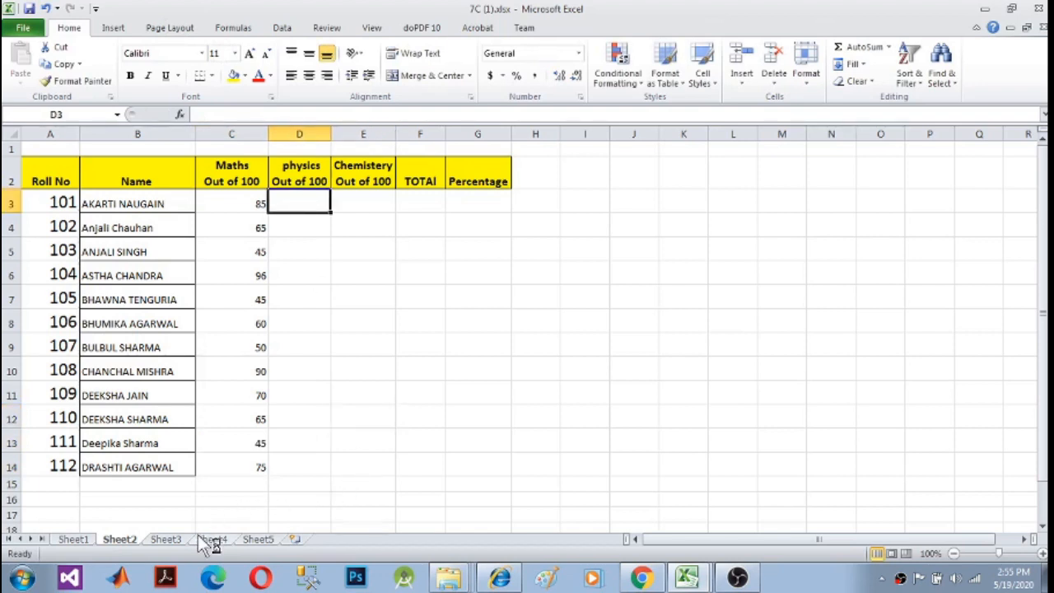
left_click(173, 540)
left_click_drag(161, 183, 146, 239)
key("ctrl+c")
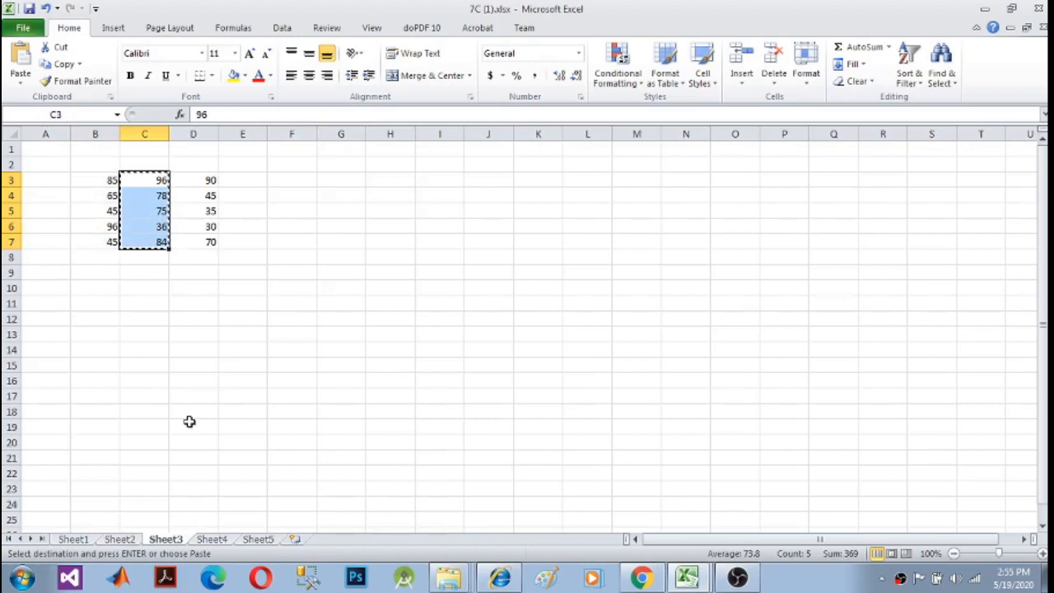
left_click(121, 540)
key("ctrl+v")
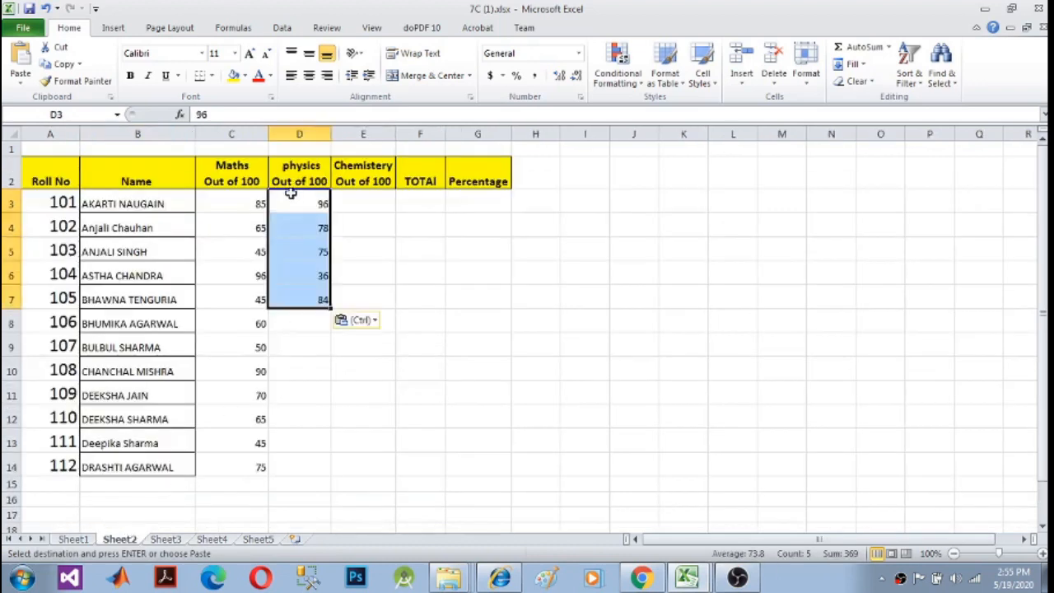
left_click(312, 320)
left_click_drag(312, 321, 304, 431)
key("ctrl+v")
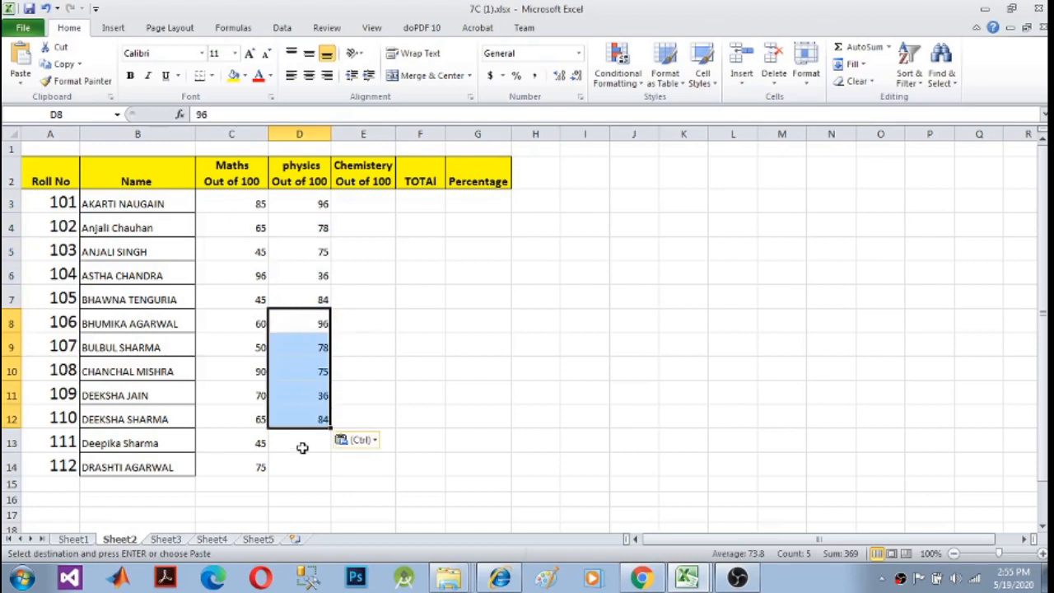
Copy the physics marks in D8:D9 into D13:D14 to fill the last two rows.
left_click(302, 443)
left_click(318, 418)
left_click_drag(299, 326, 302, 349)
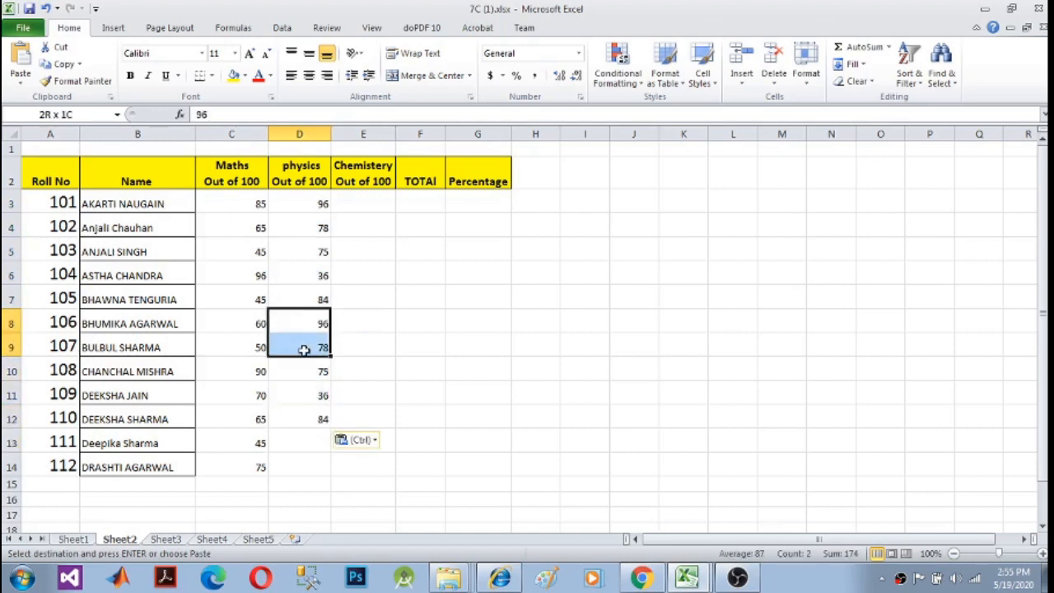
key("ctrl+c")
left_click(303, 439)
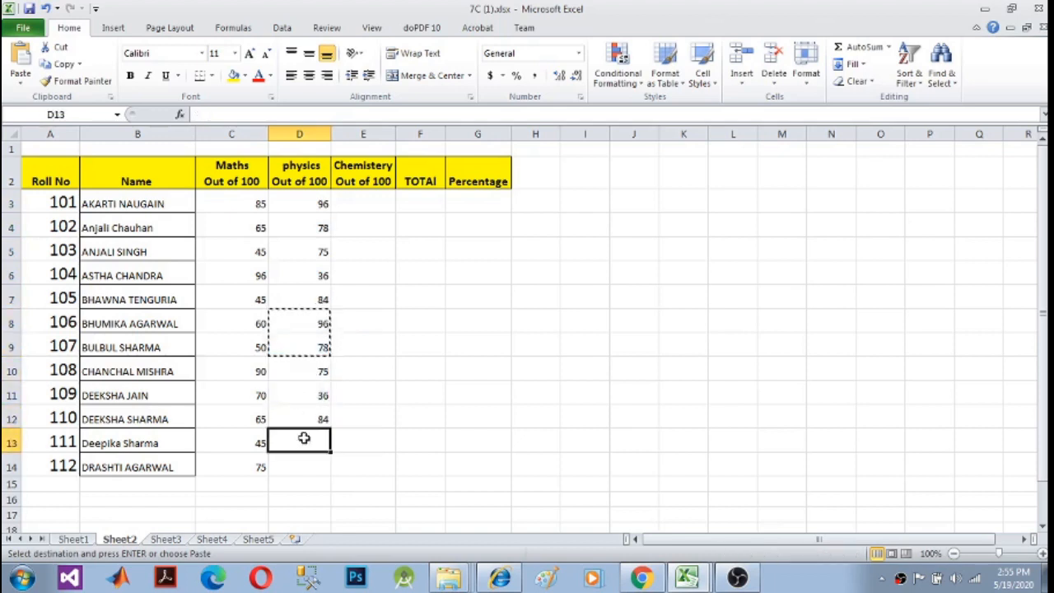
key("ctrl+v")
Copy the marks in D3:D7 of Sheet3 into the Chemistery column of Sheet2 twice, at E3:E7 and E8:E12.
left_click(363, 201)
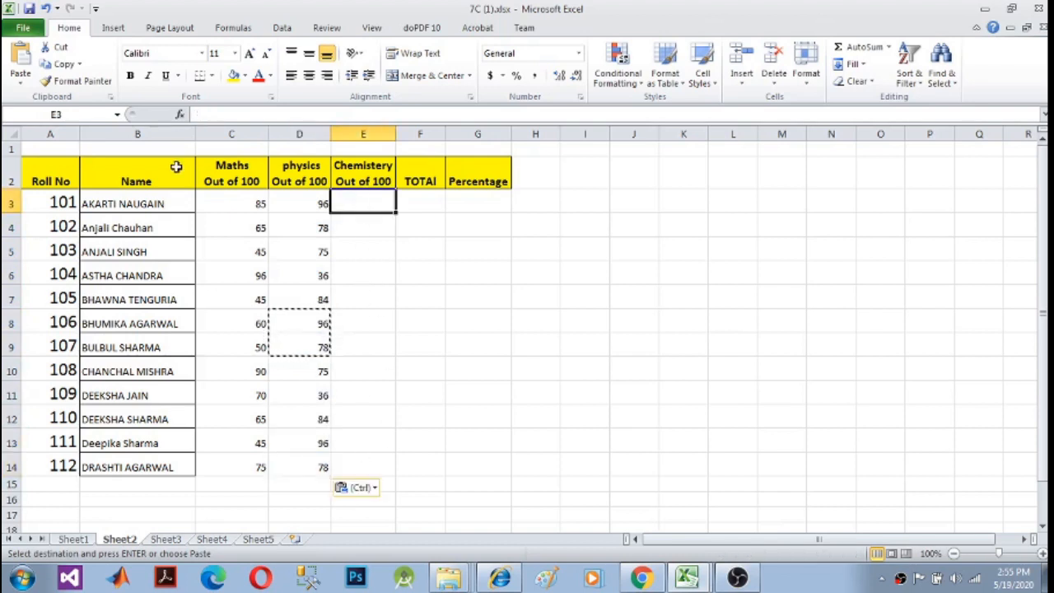
left_click(168, 539)
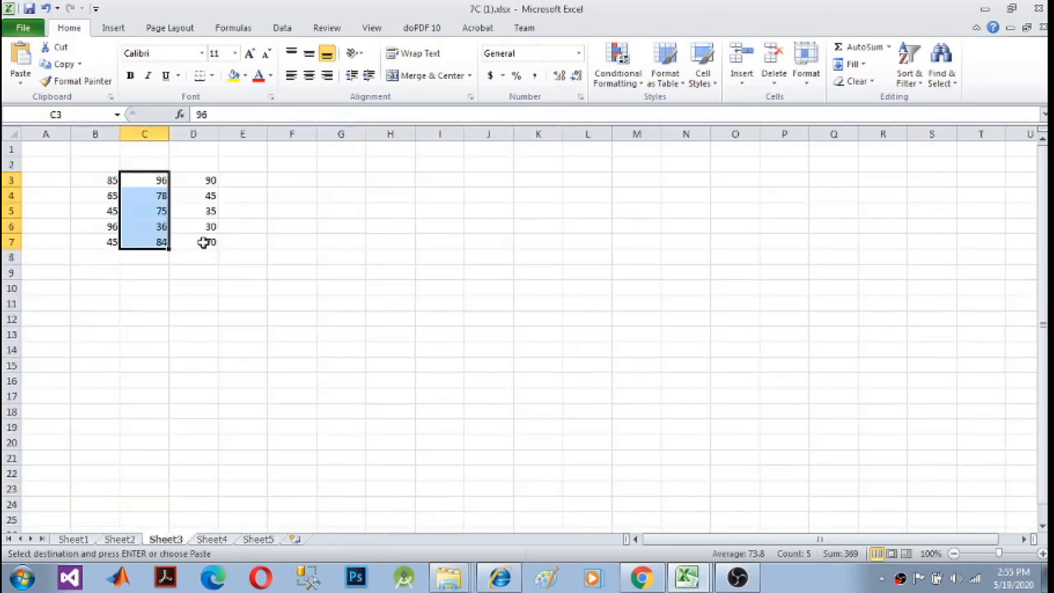
left_click_drag(208, 180, 200, 241)
key("ctrl+c")
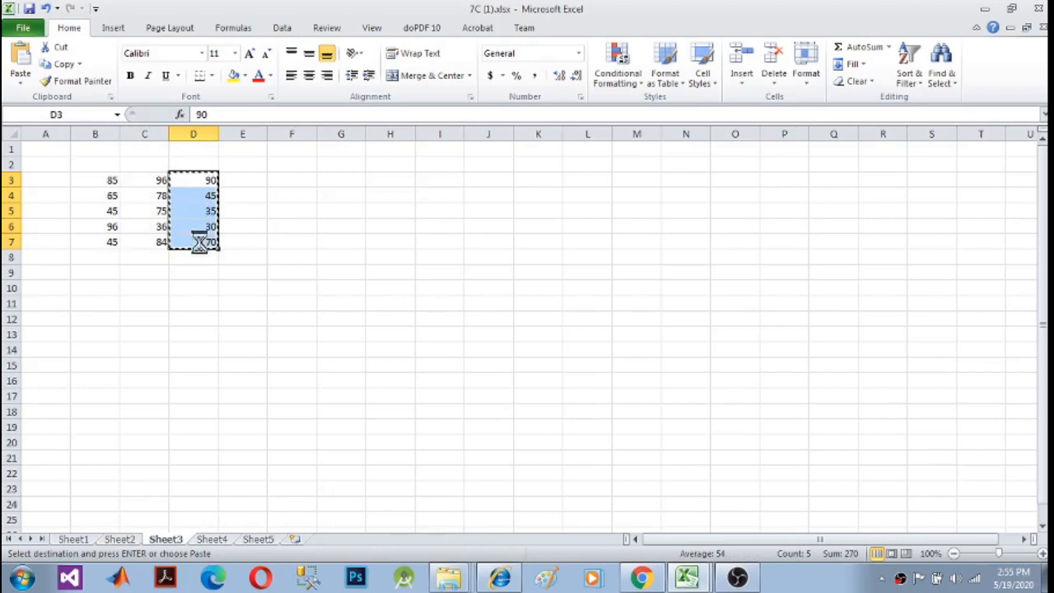
left_click(120, 539)
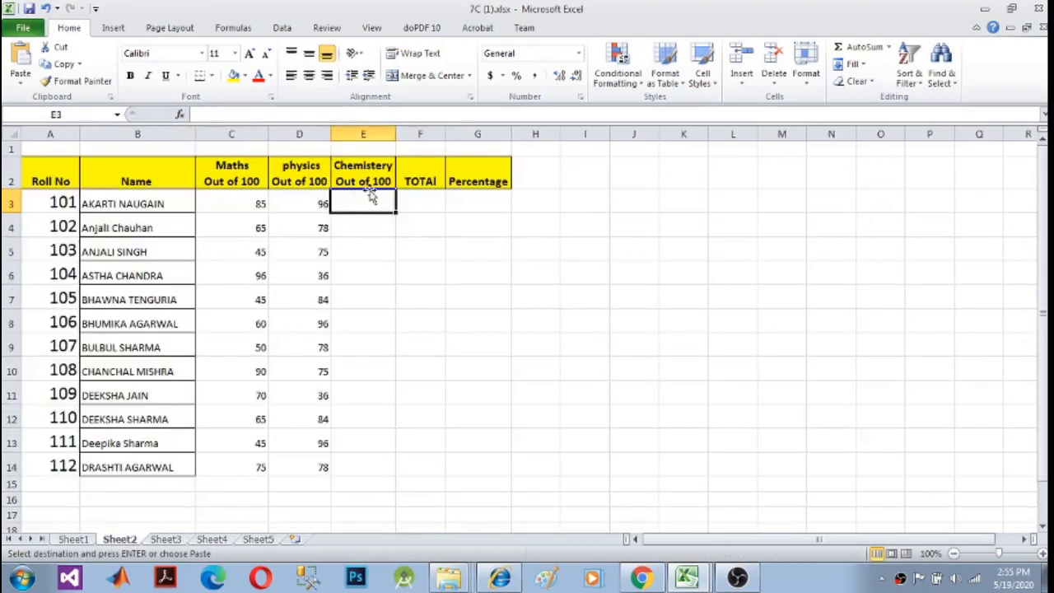
key("ctrl+v")
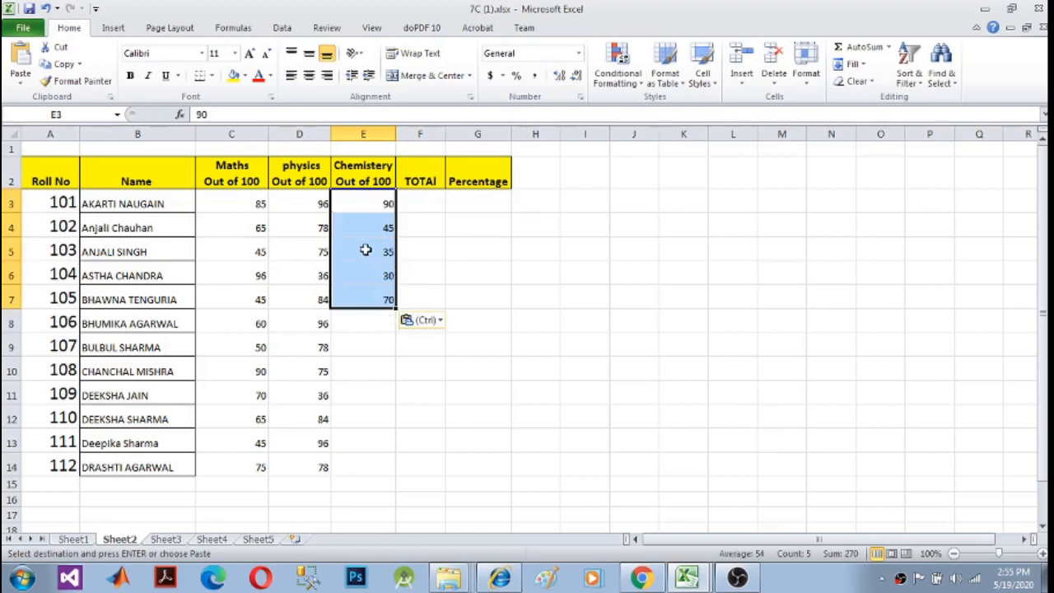
left_click(371, 322)
key("ctrl+v")
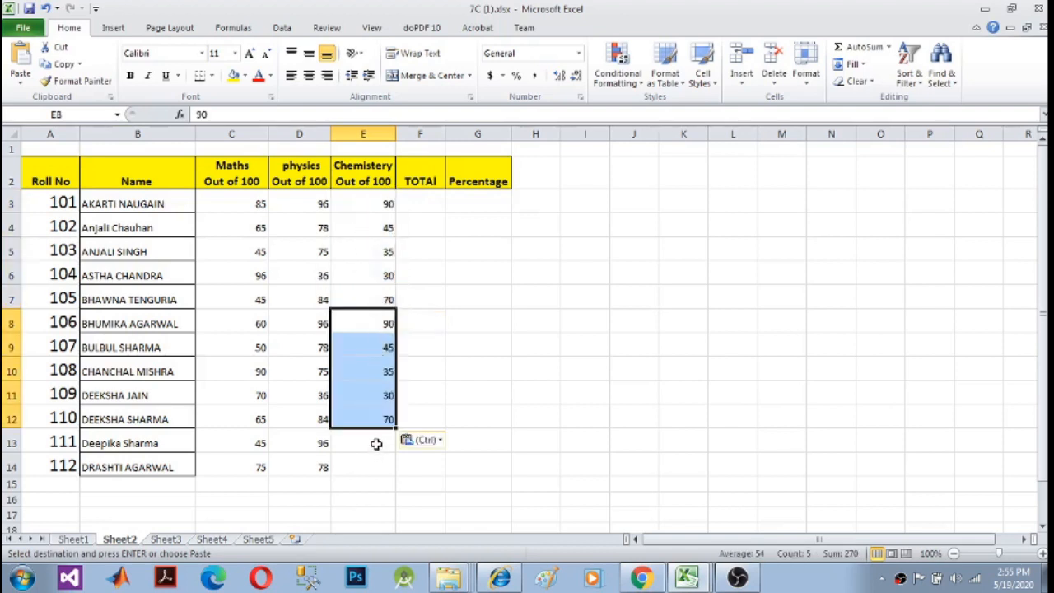
Copy the physics marks in D8:D9 into the last two Chemistery cells, E13:E14.
left_click(377, 441)
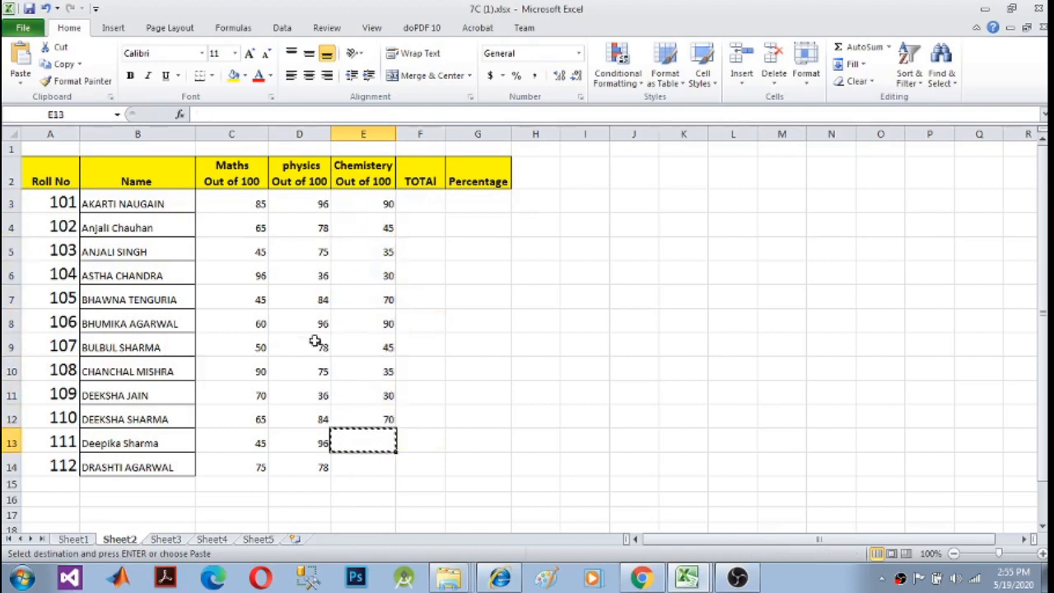
mouse_move(317, 326)
left_mouse_down()
mouse_move(305, 371)
mouse_move(289, 330)
mouse_move(318, 343)
left_mouse_up()
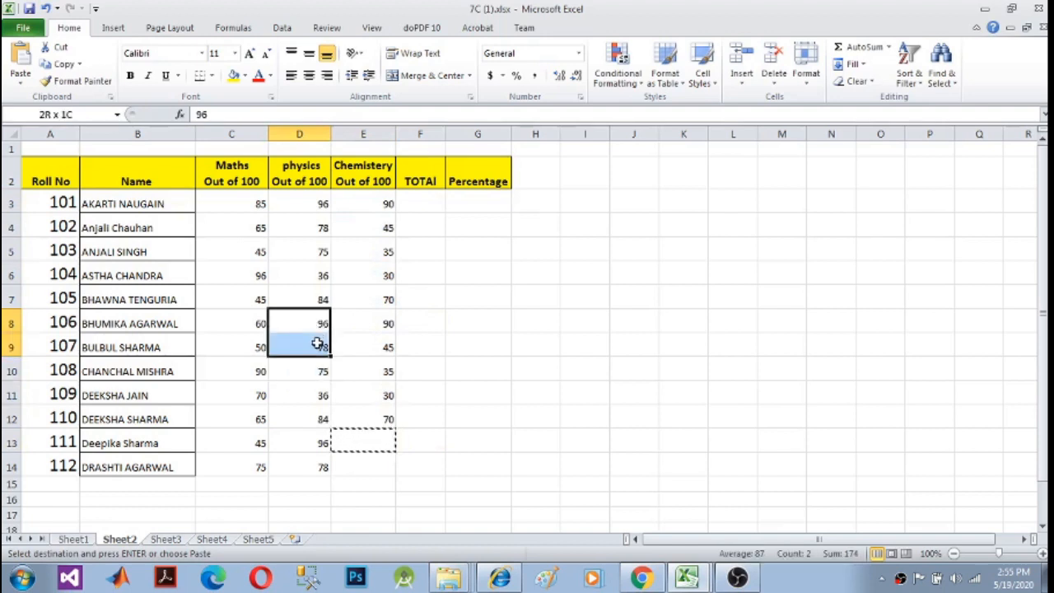
key("ctrl+c")
left_click(367, 437)
key("ctrl+v")
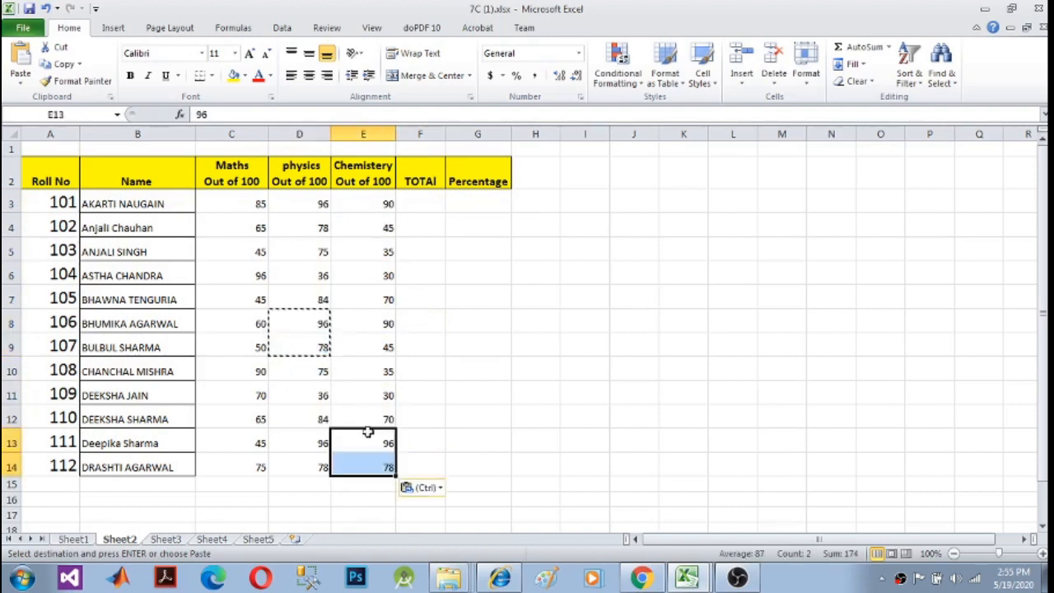
left_click(419, 419)
left_click(292, 279)
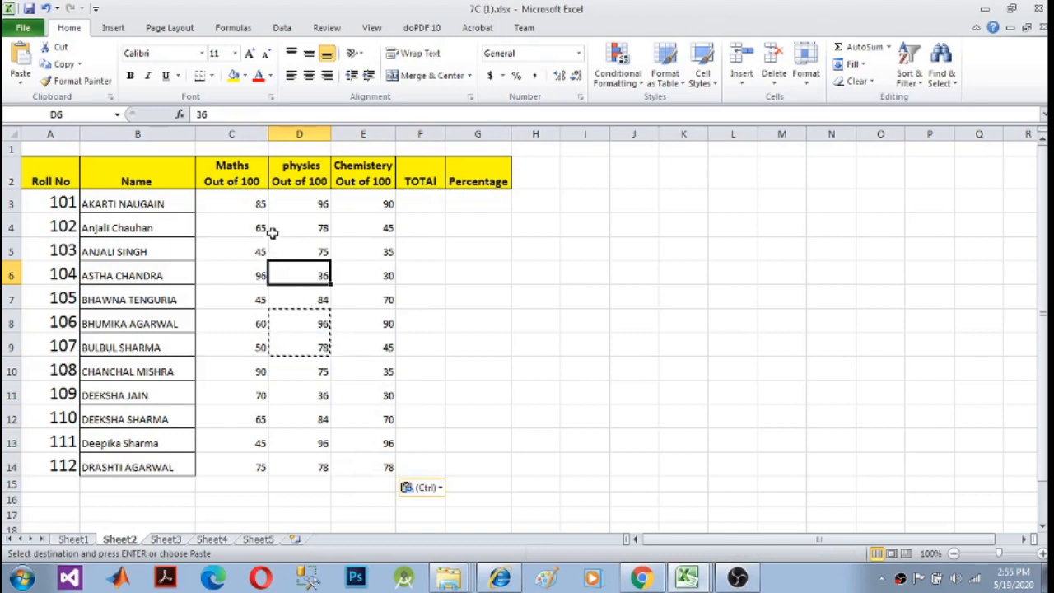
left_click_drag(247, 208, 349, 464)
left_click(423, 380)
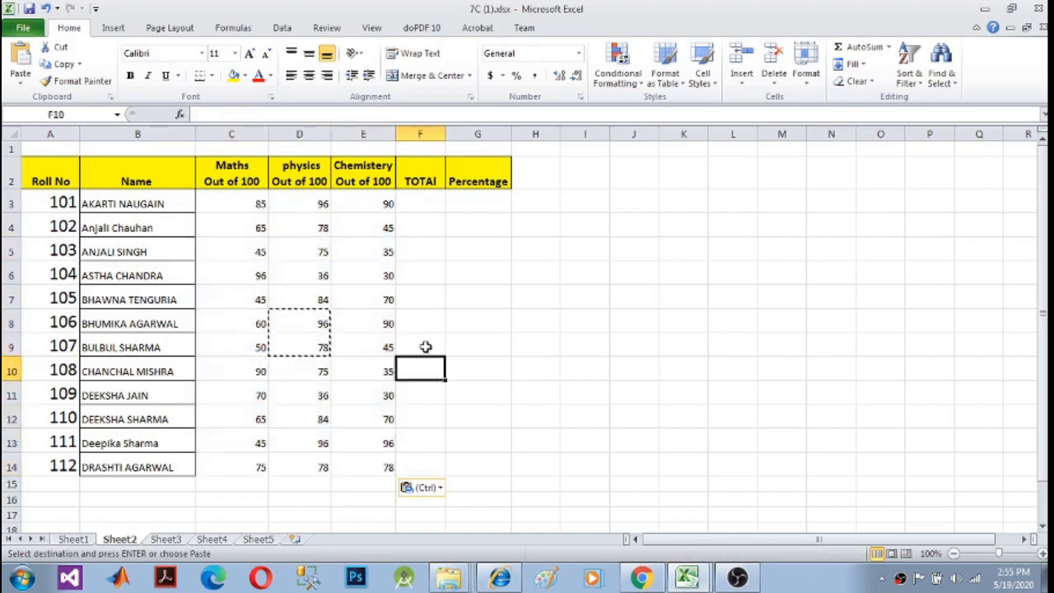
left_click(404, 205)
Enter the label "Equal to" in C17 below the marks table and format its text in size 22 and red.
scroll(348, 486, "down", 2)
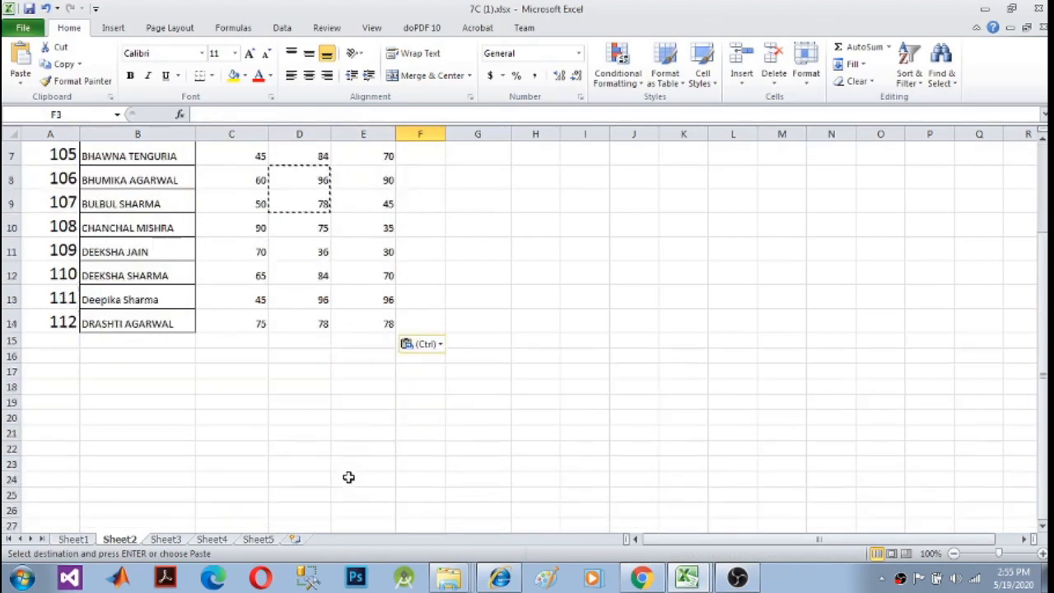
left_click(245, 364)
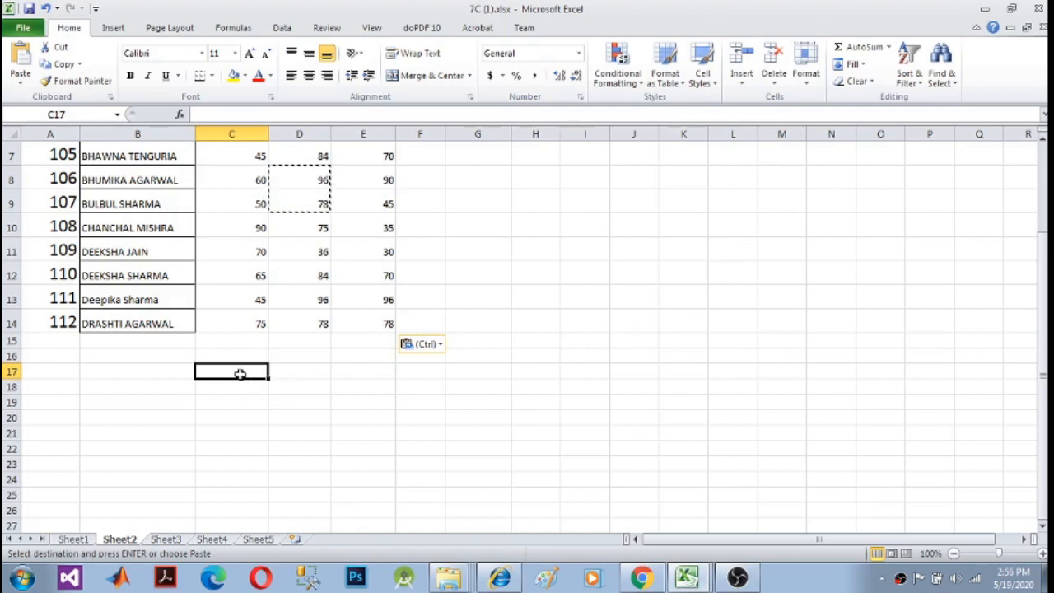
type("Equal to")
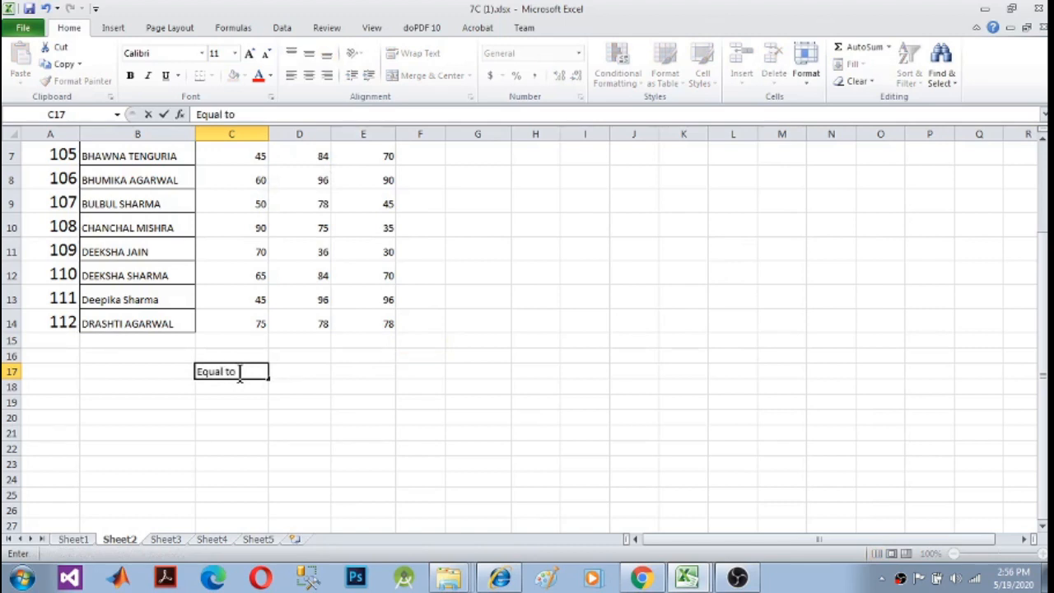
left_click(235, 53)
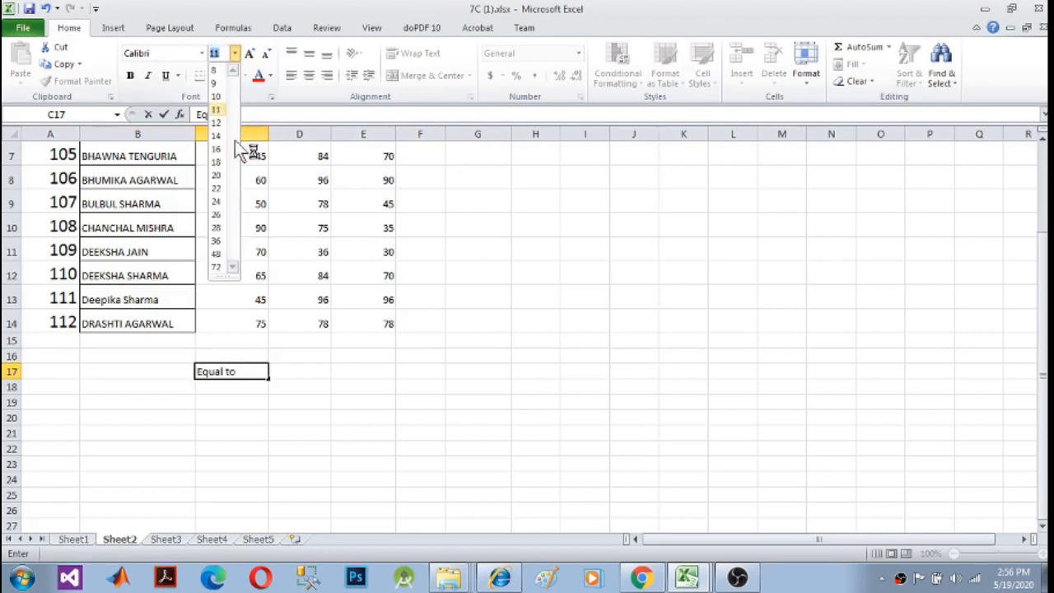
left_click(217, 177)
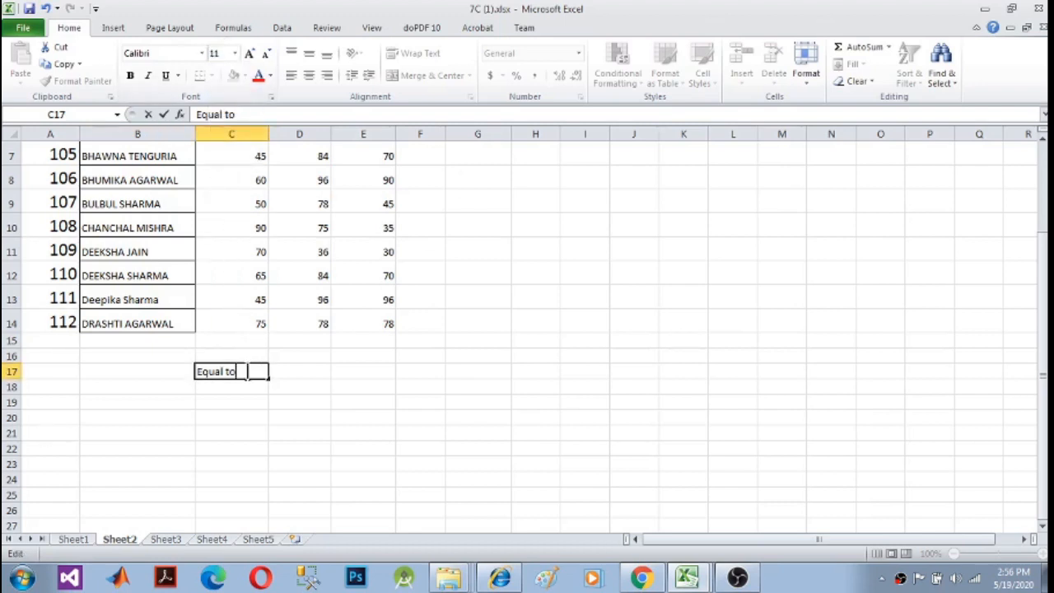
left_click_drag(248, 371, 205, 370)
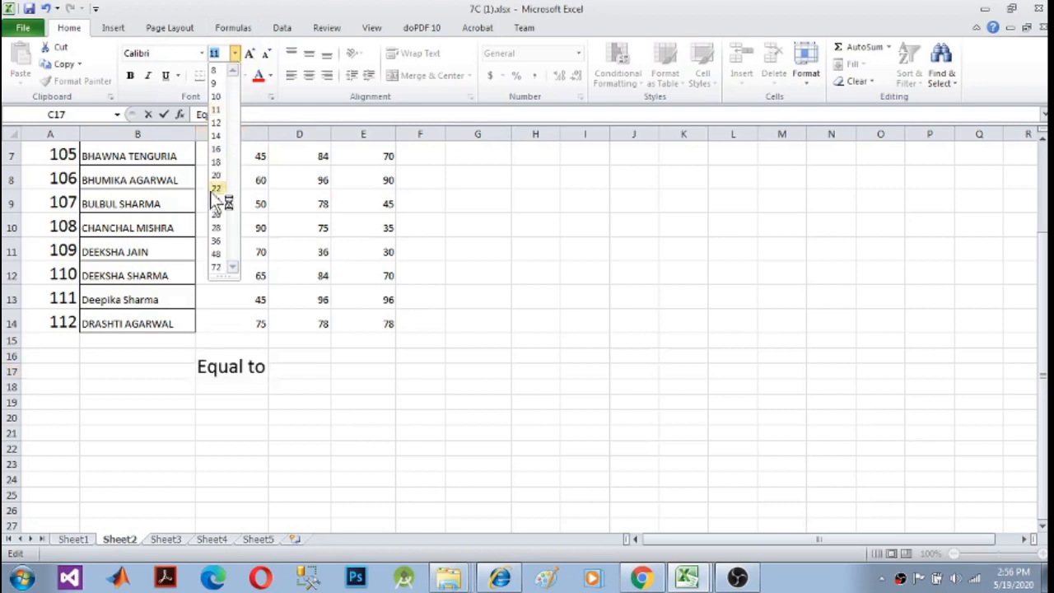
left_click(217, 192)
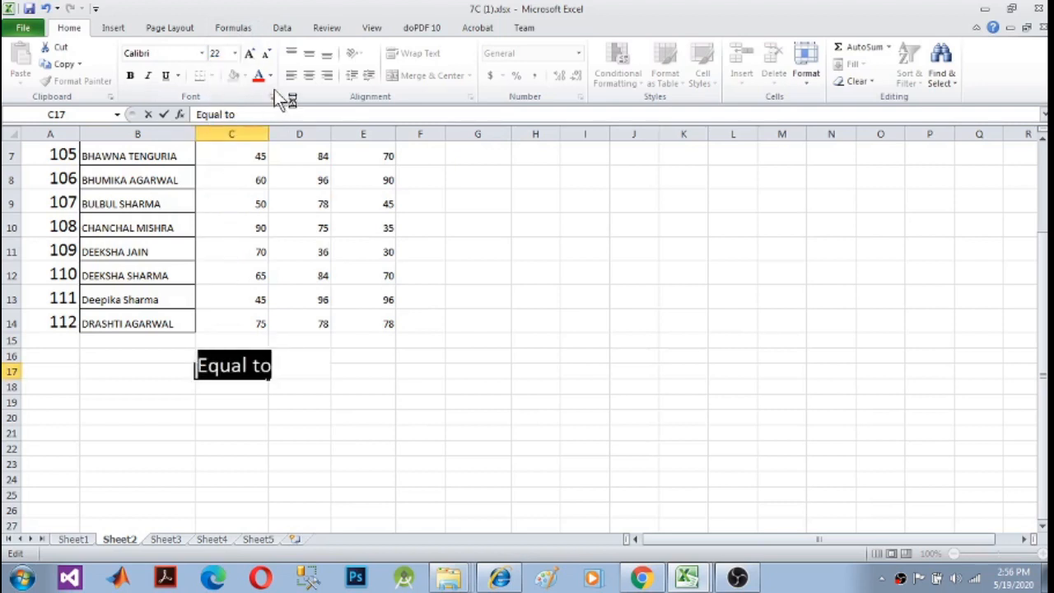
left_click(305, 357)
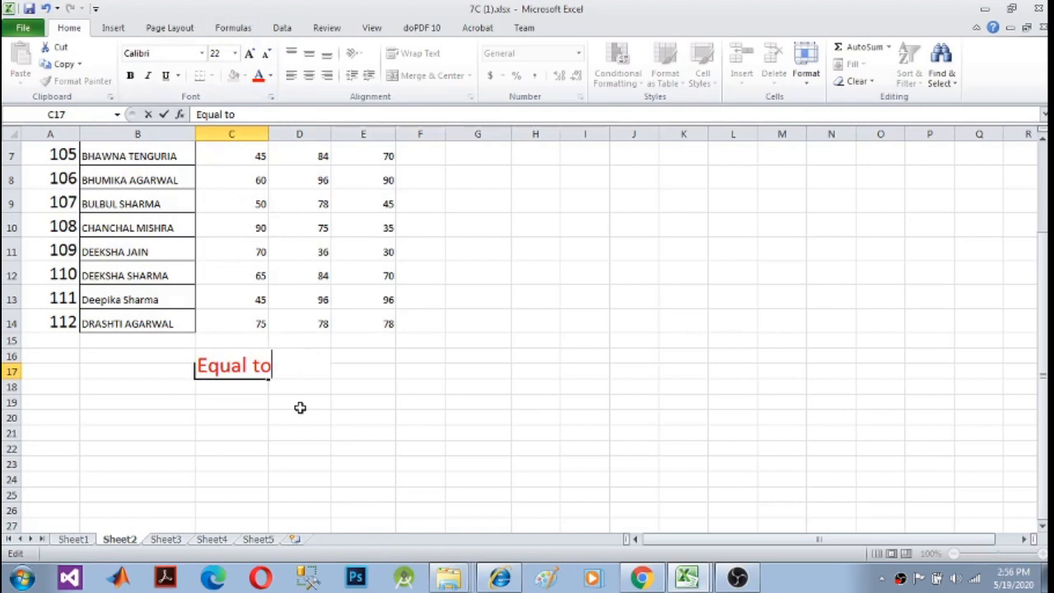
left_click(349, 365)
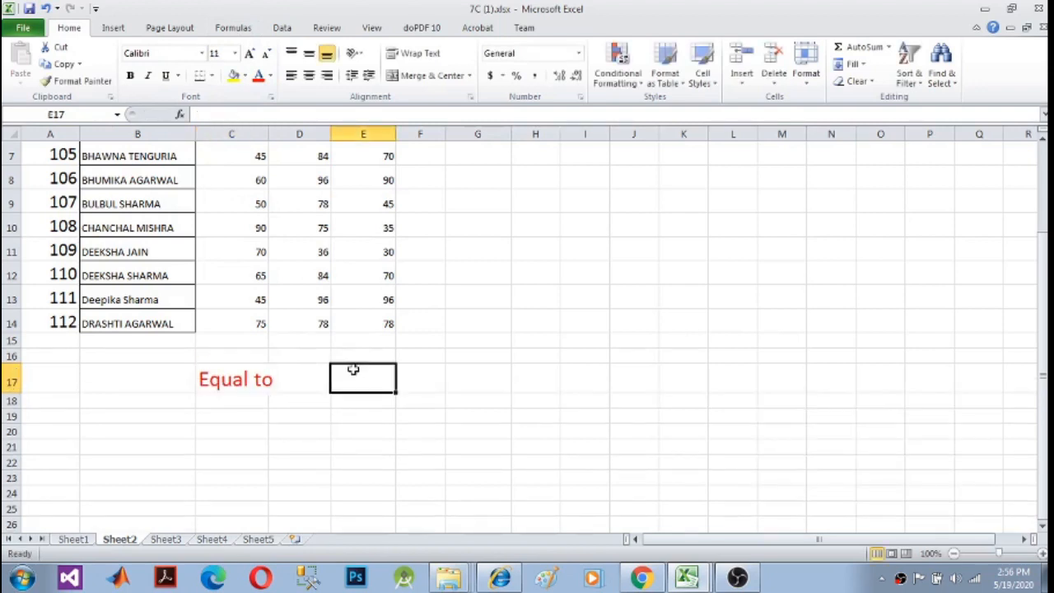
type("=")
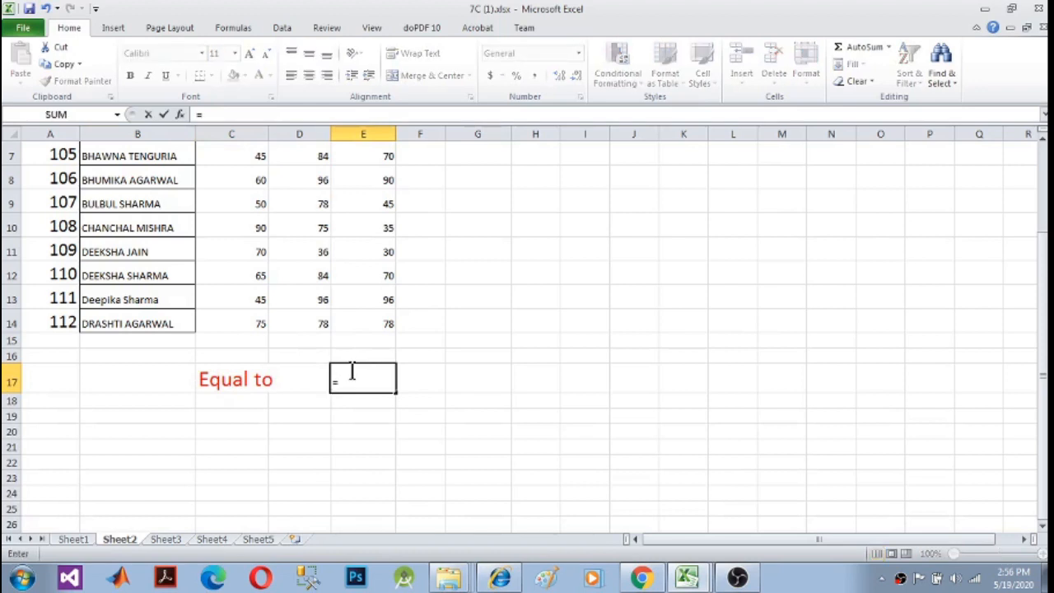
left_click(418, 389)
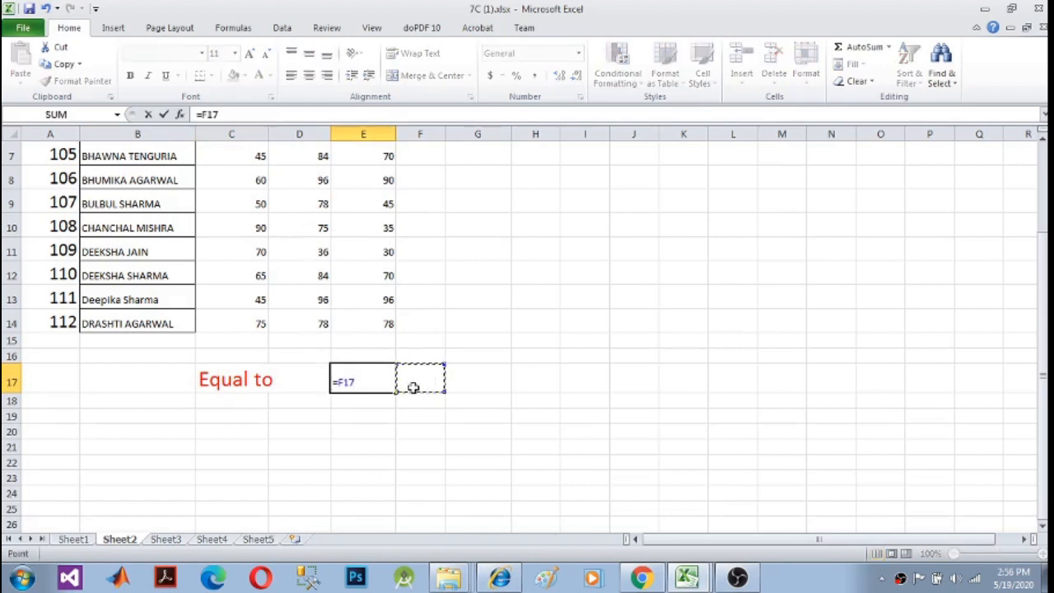
left_click(366, 382)
key("BackSpace")
key("BackSpace")
key("BackSpace")
key("BackSpace")
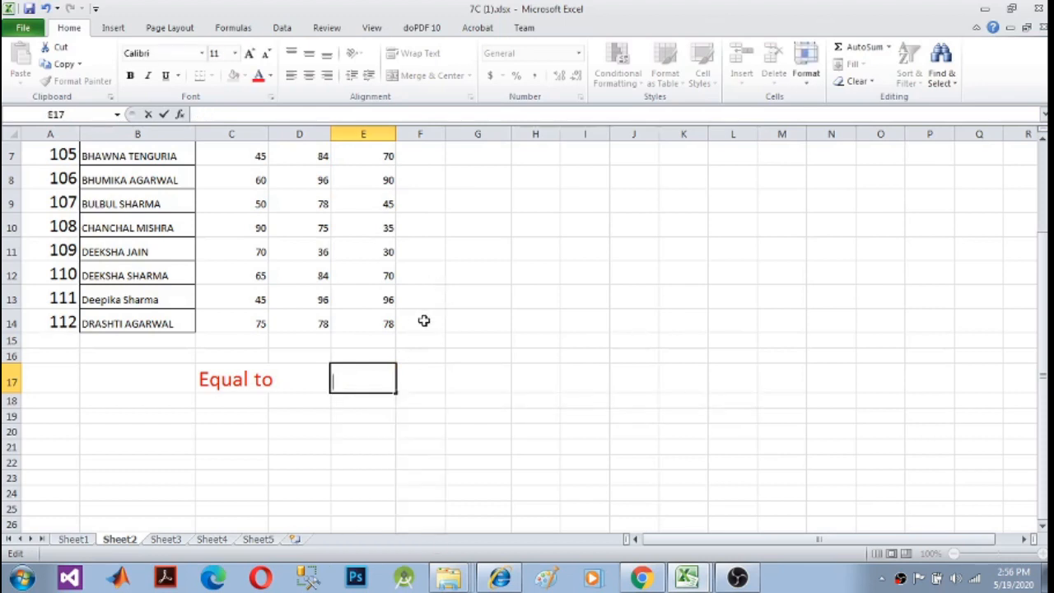
left_click(384, 277)
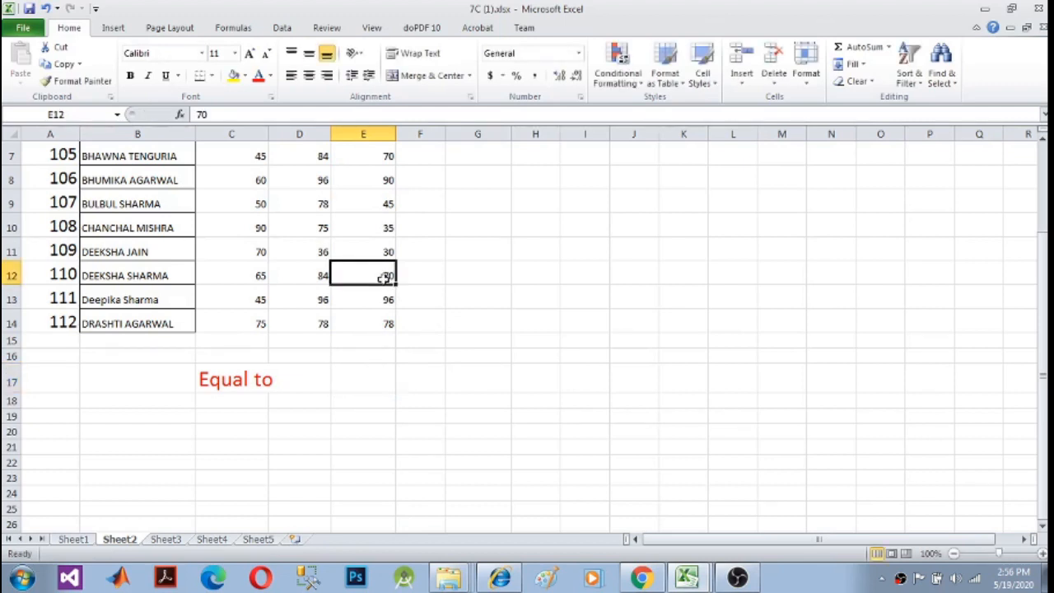
Enter the formula =E8=10 in E17 to test whether the Chemistery mark in E8 equals 10.
left_click(371, 368)
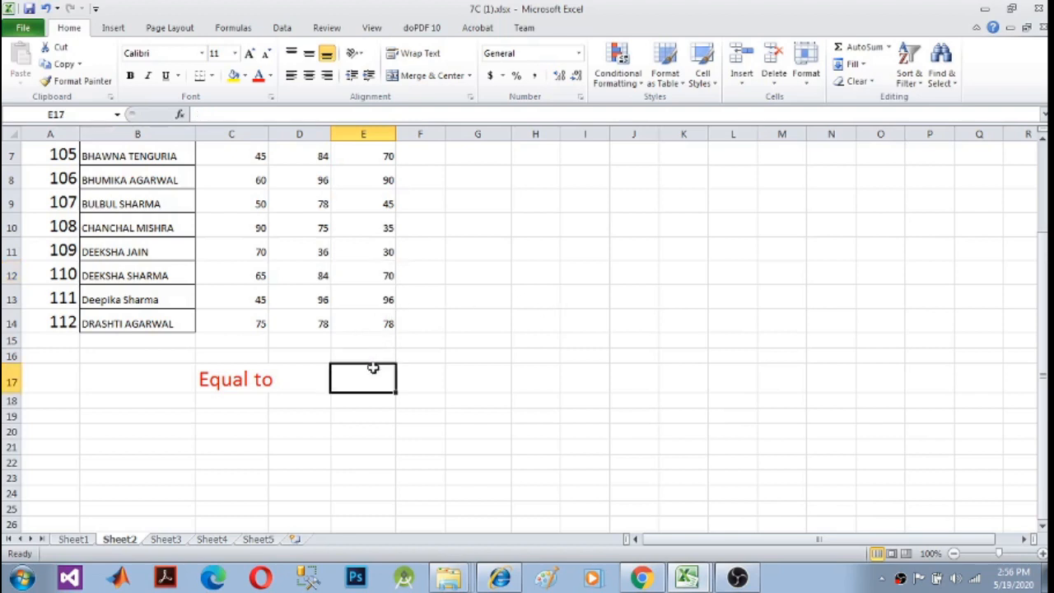
type("=")
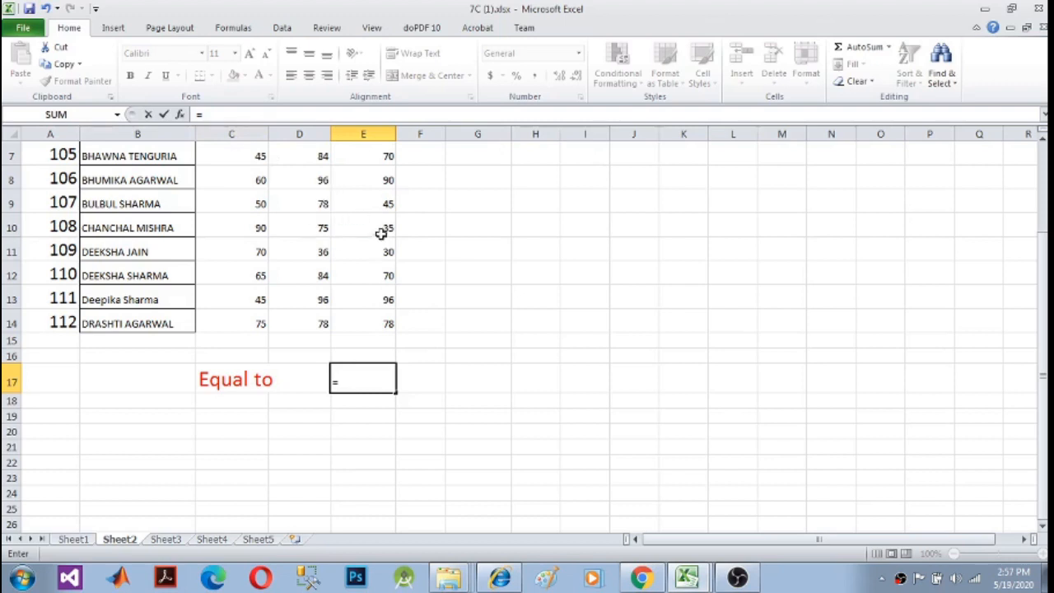
left_click(375, 183)
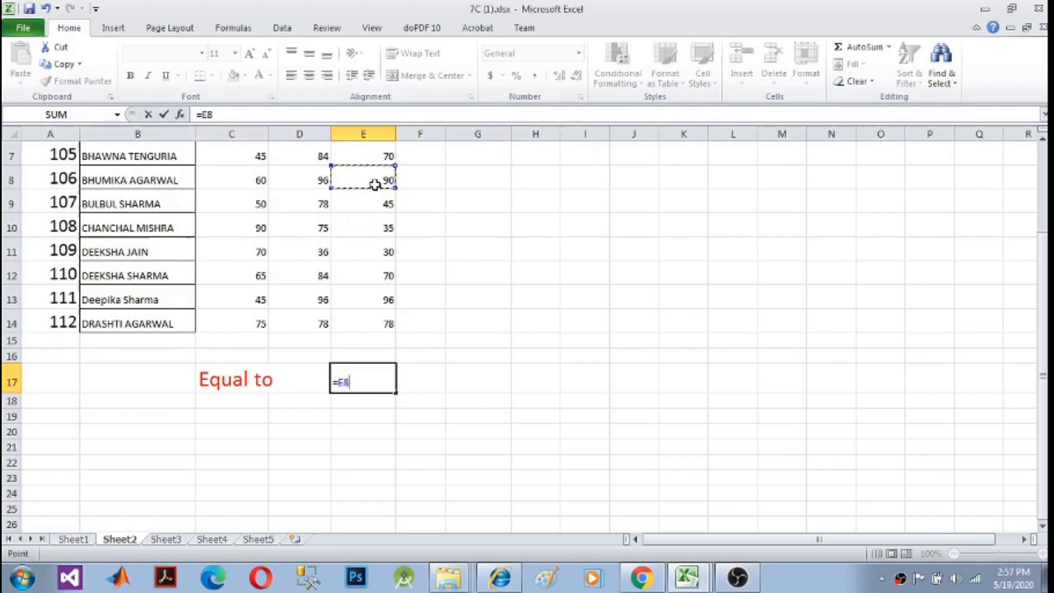
type("=1")
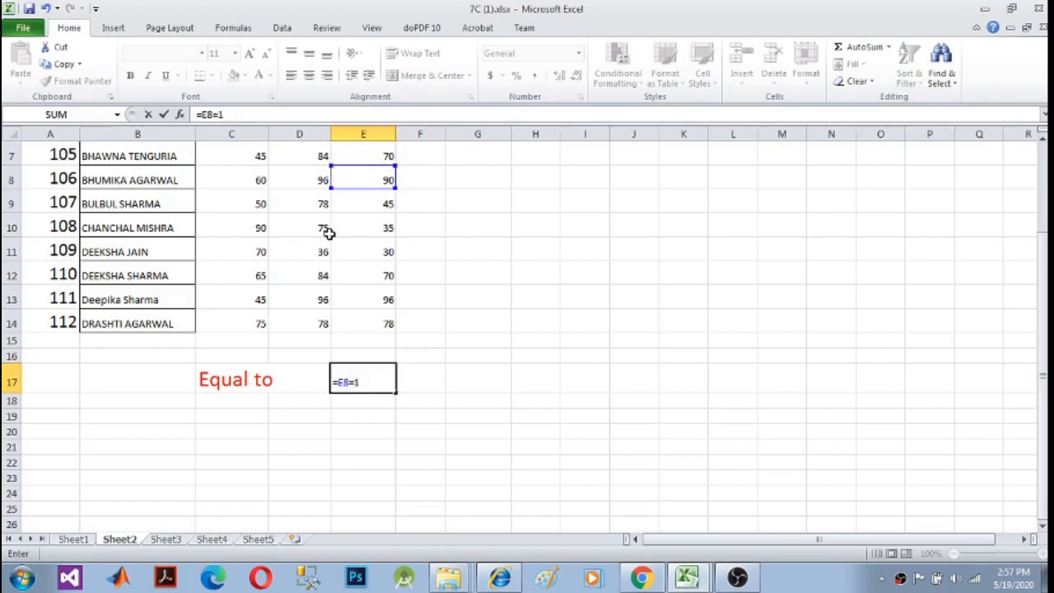
type("0")
key("Return")
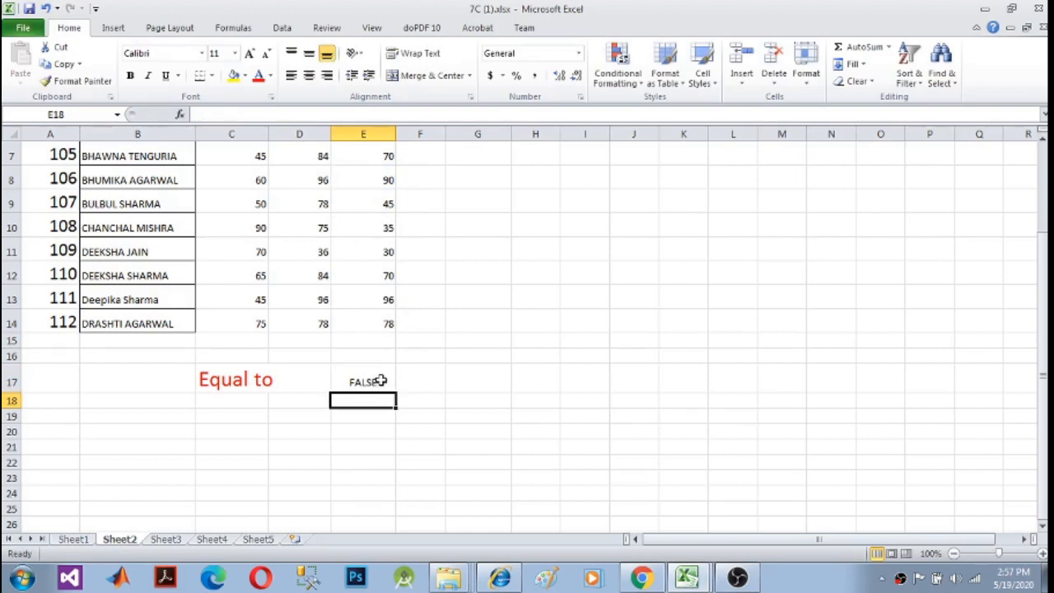
Enter a second equality example, =90=90, in F17 and reselect the cell to review its formula.
left_click(419, 380)
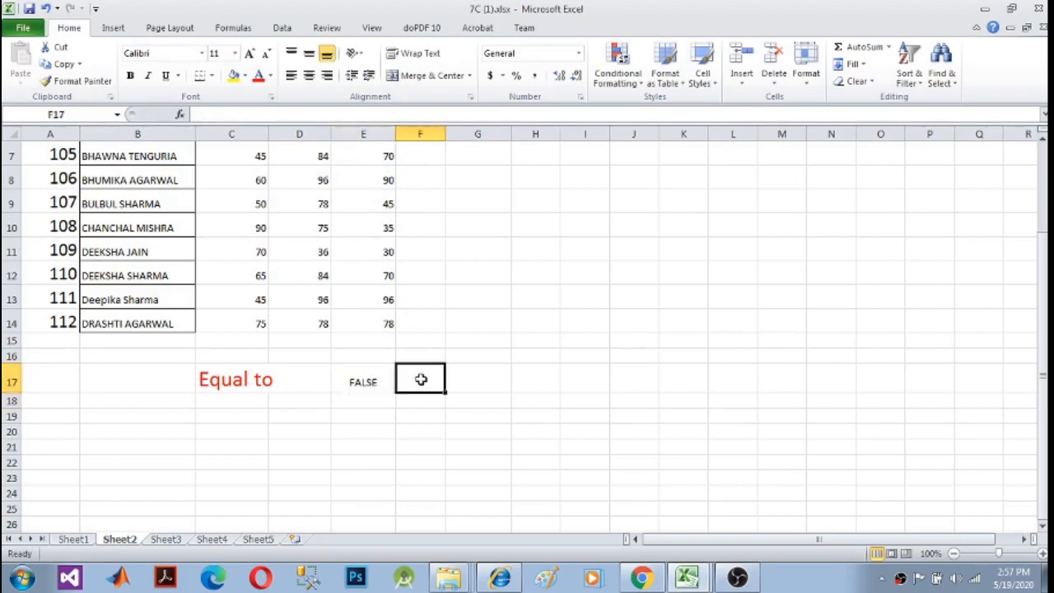
type("=90")
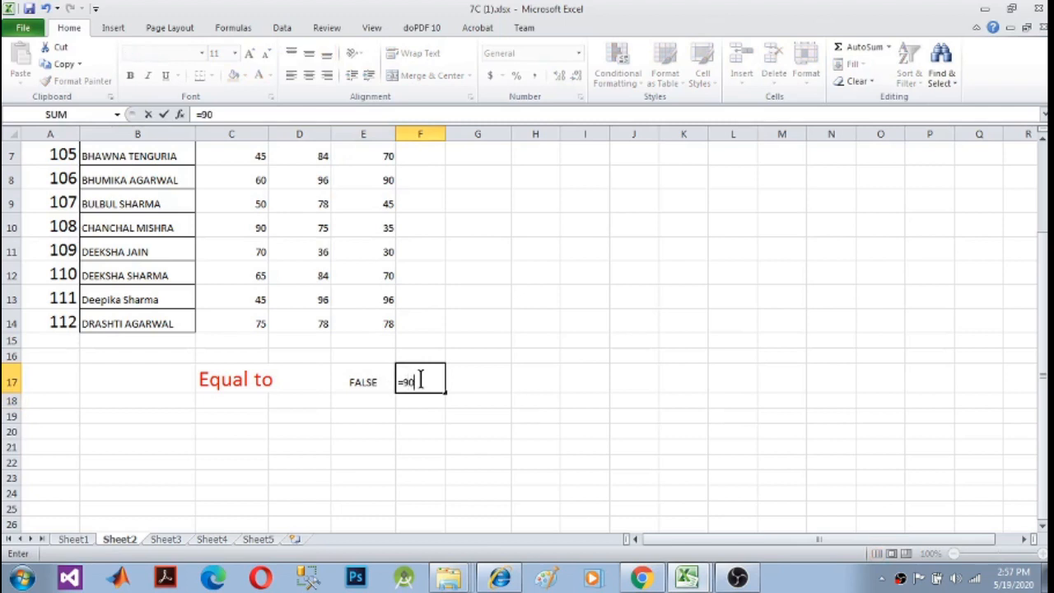
type("=90")
key("Return")
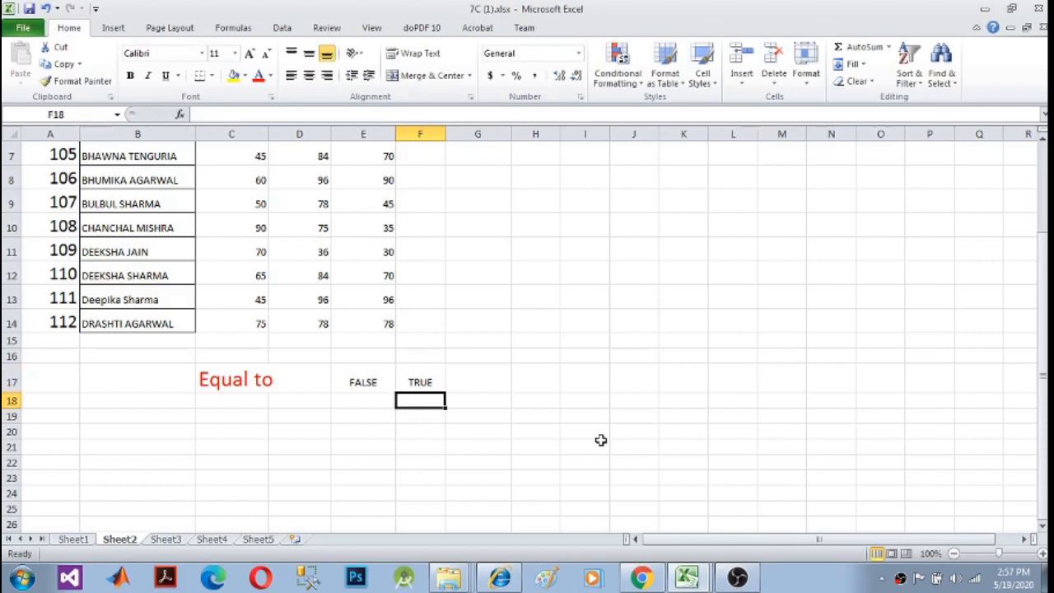
left_click(433, 382)
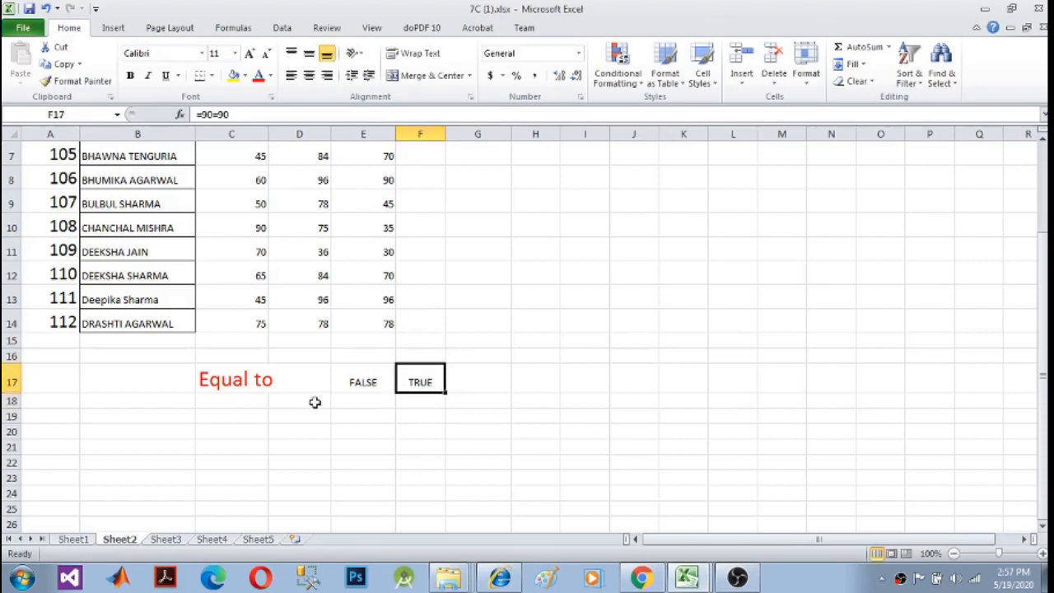
Label the next comparison example "Greater Than" in C19 and enter its operator symbol > in D19.
left_click(245, 412)
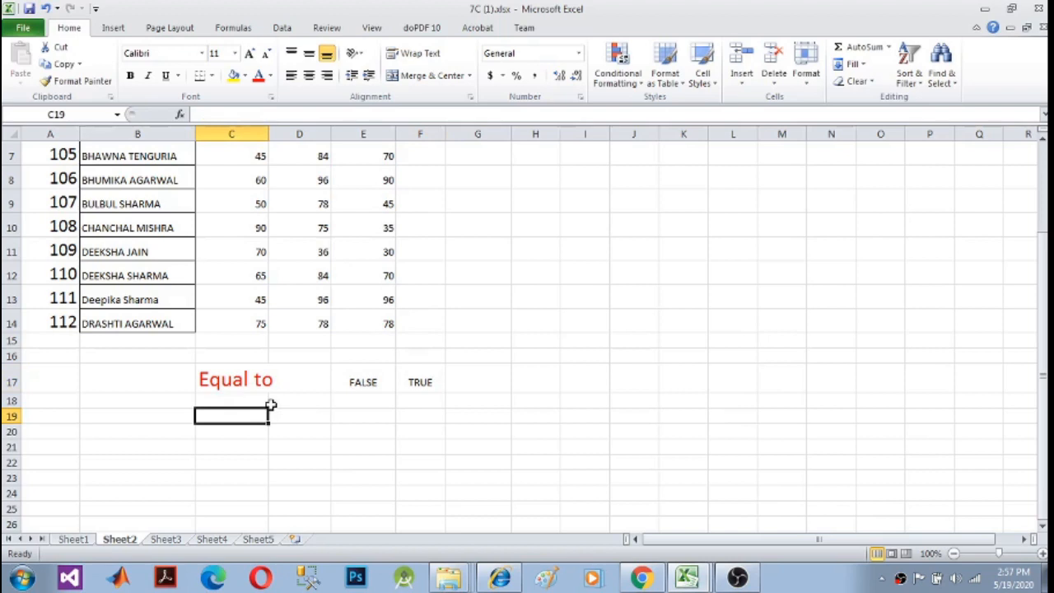
type("Great")
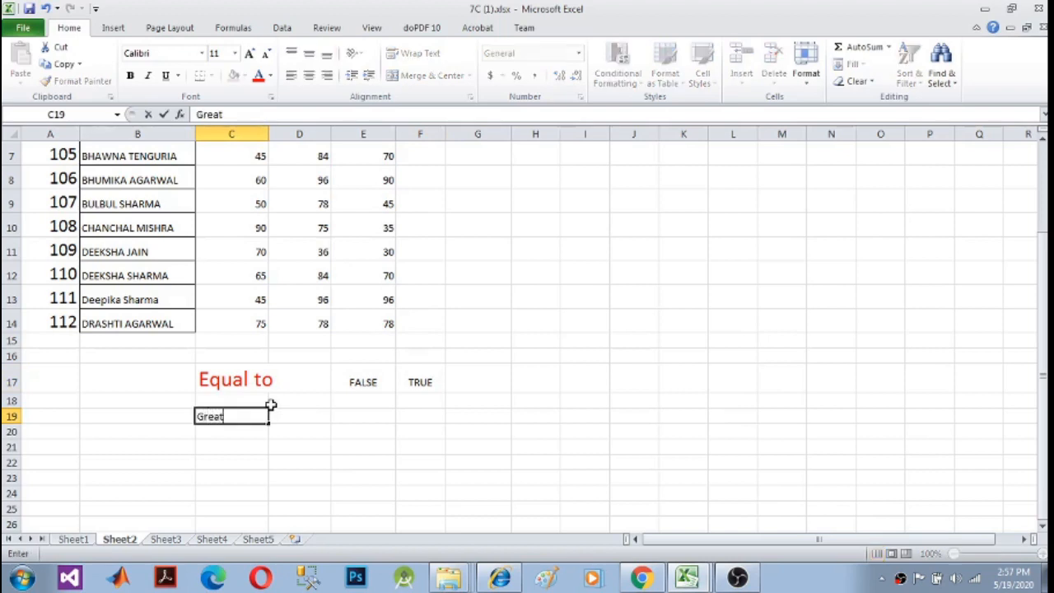
type("er Than")
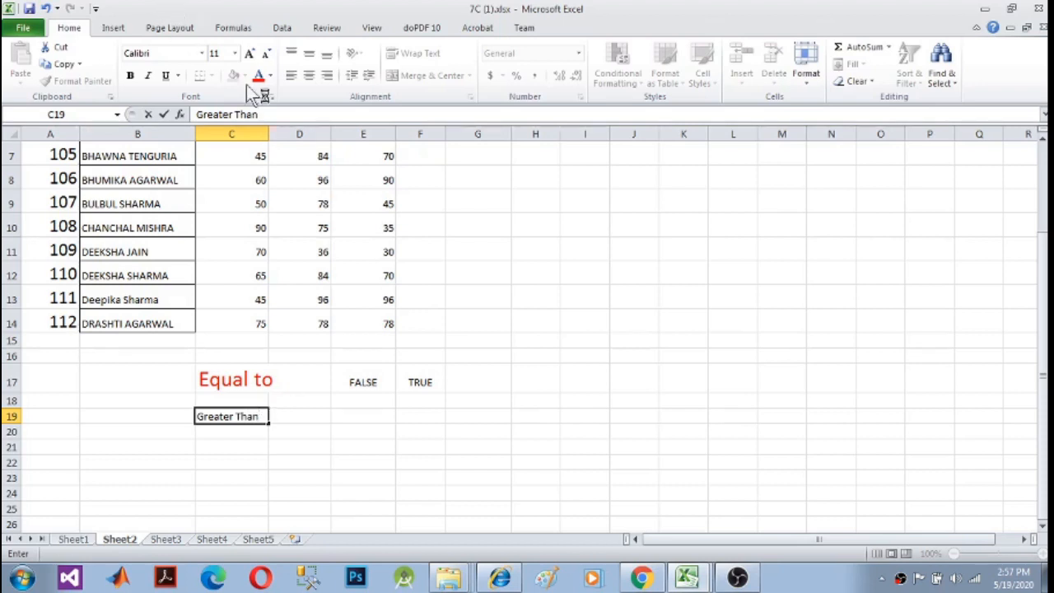
left_click(314, 419)
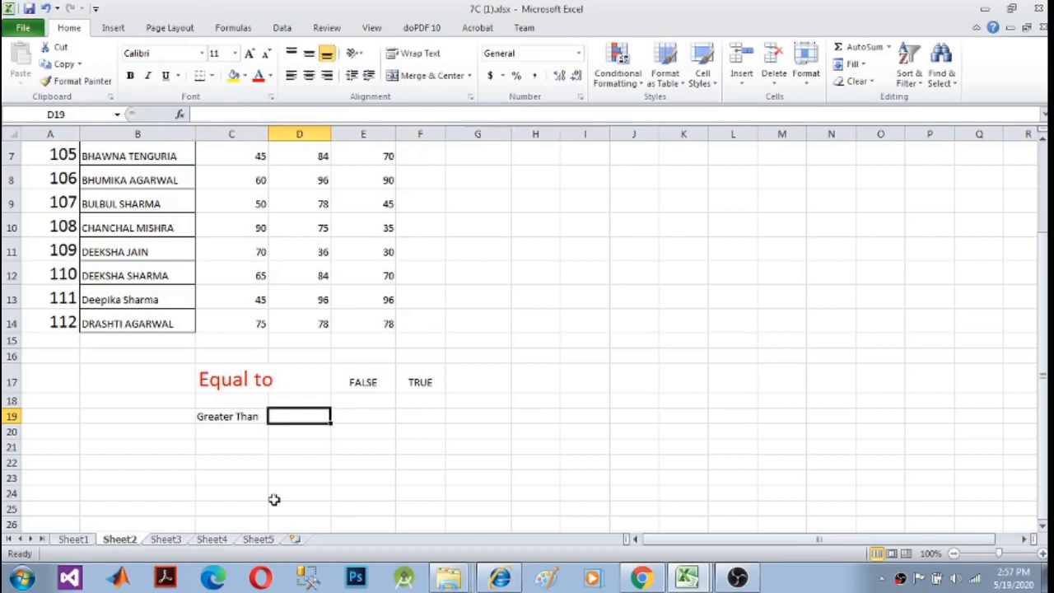
type(">")
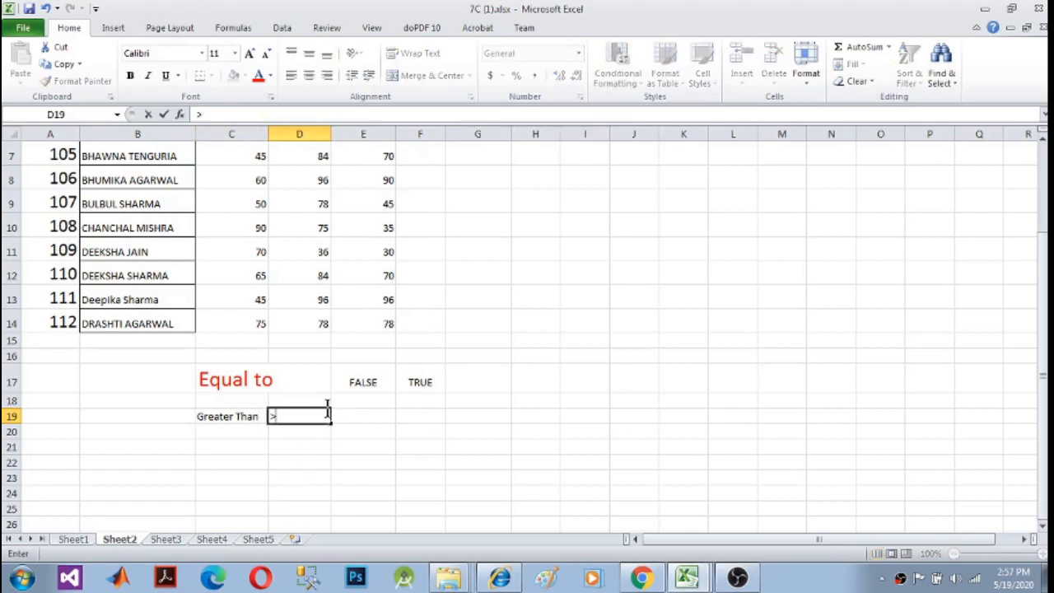
Enter the formula =D8>40 in E19 to test whether the physics mark in D8 exceeds 40.
left_click(352, 417)
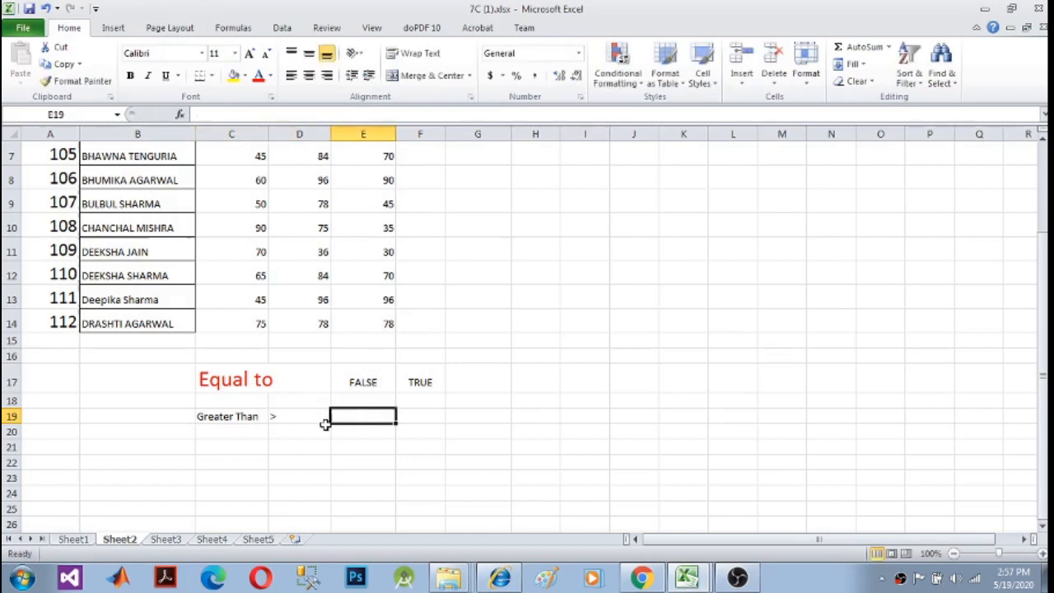
type("=")
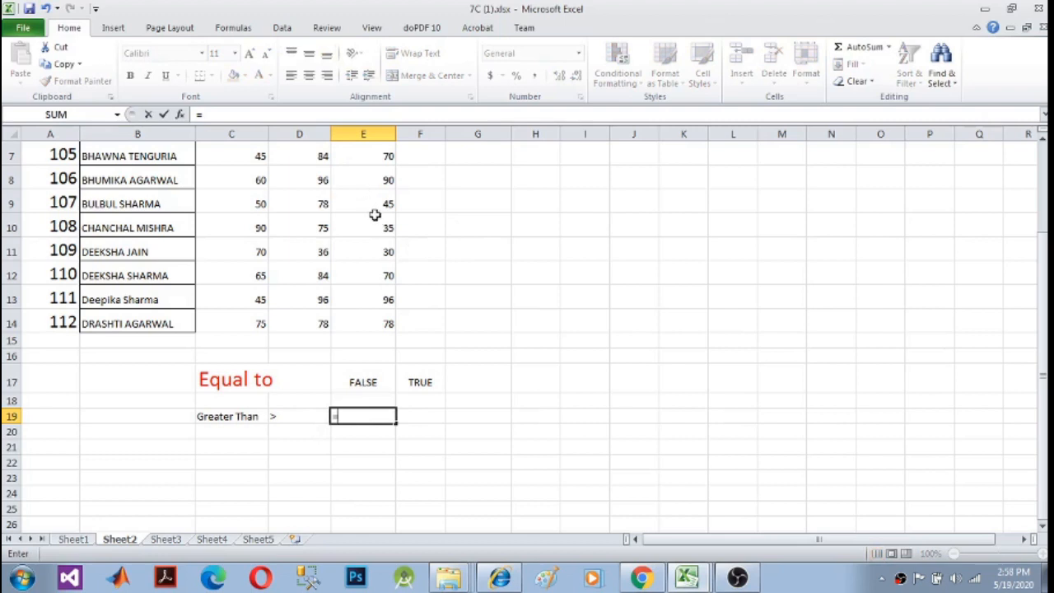
left_click(326, 183)
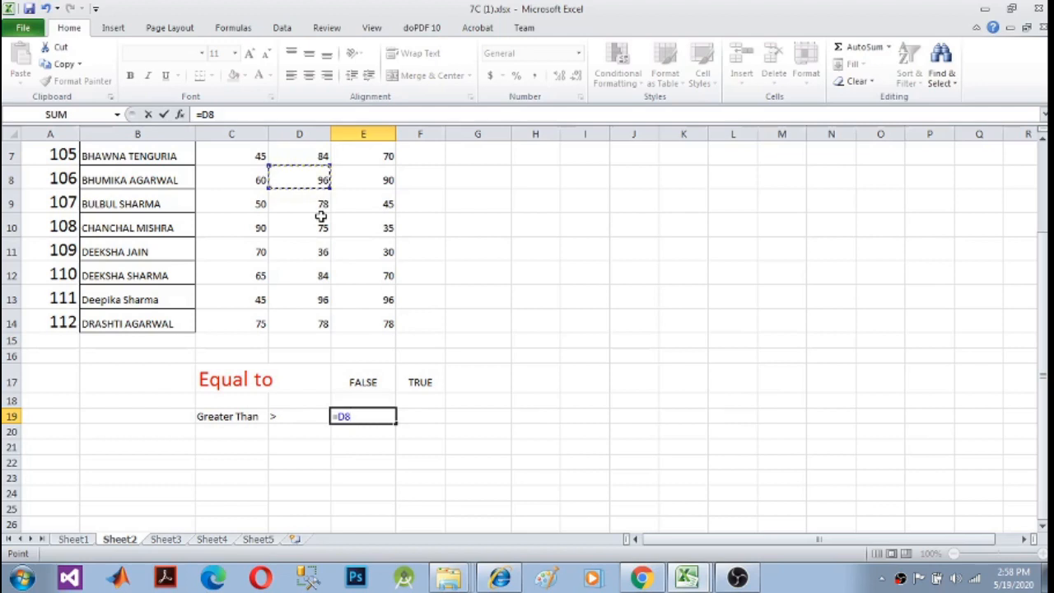
type(">")
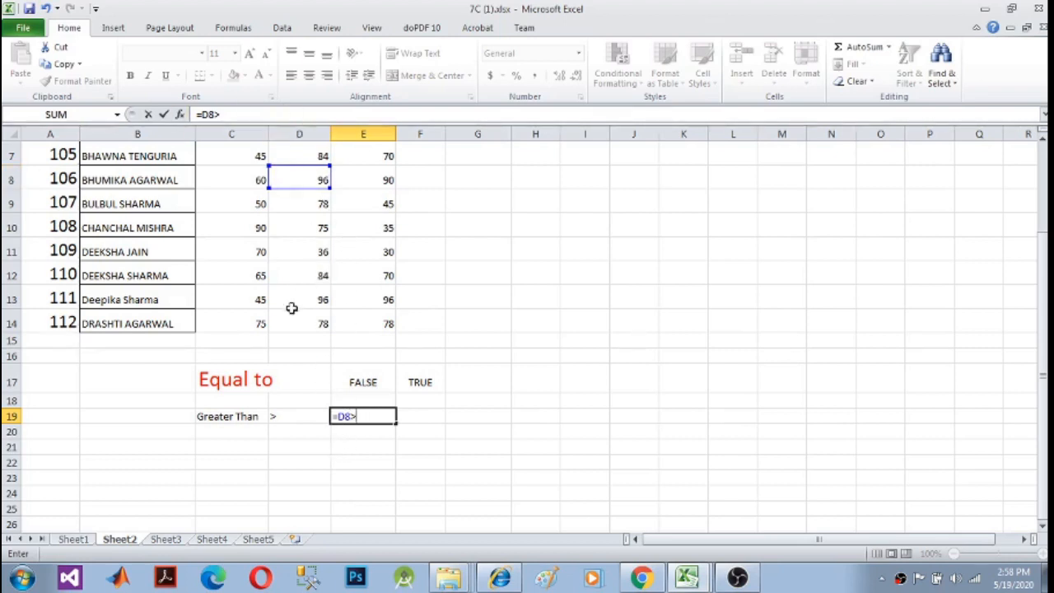
type("40")
key("Return")
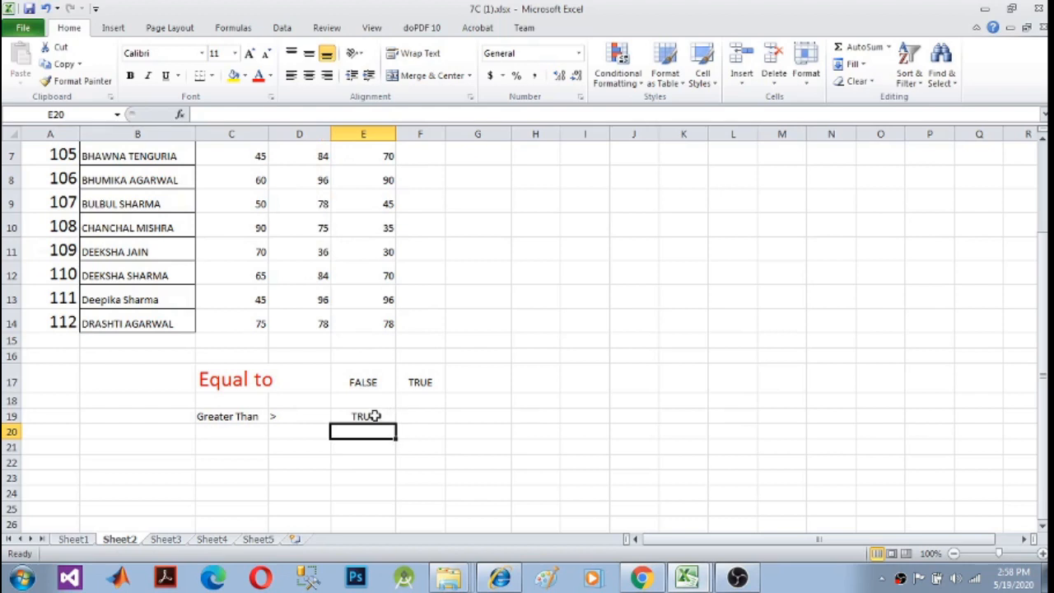
Label the next comparison example "Greater than or equal to" in C21.
left_click(231, 435)
left_click(236, 446)
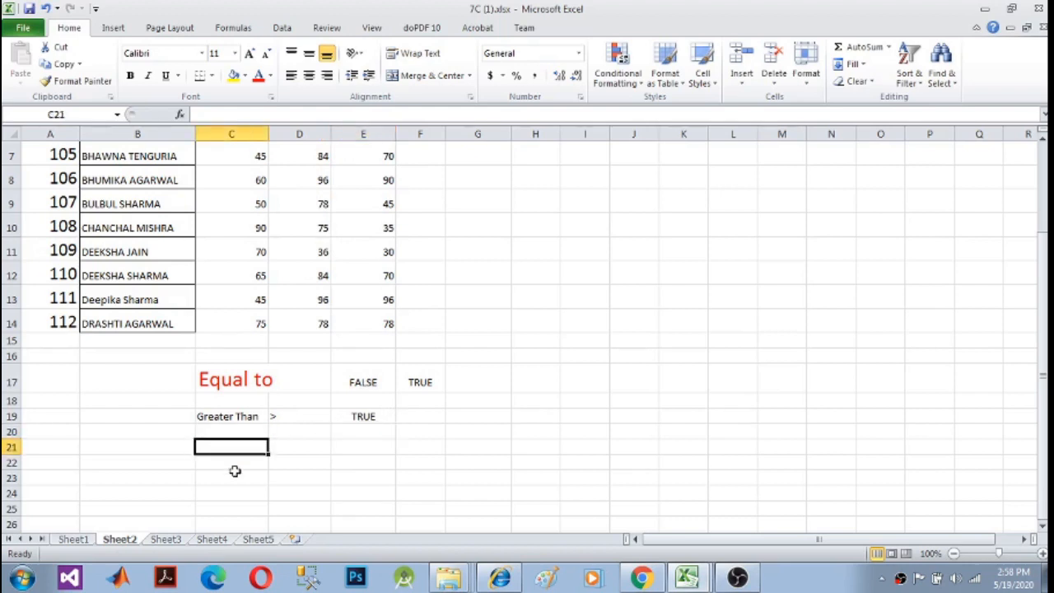
type("G")
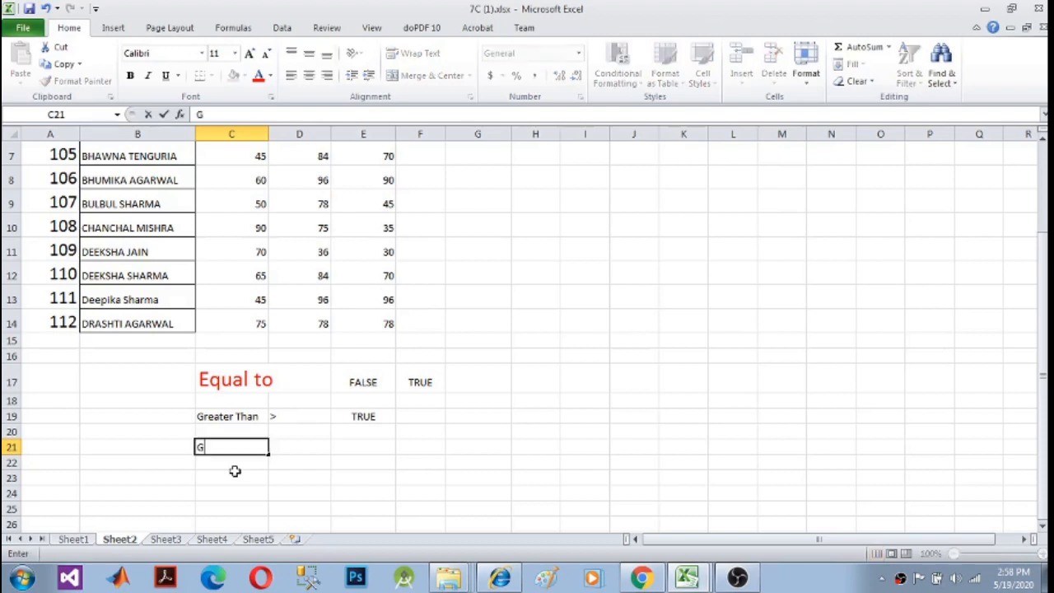
type("reater ")
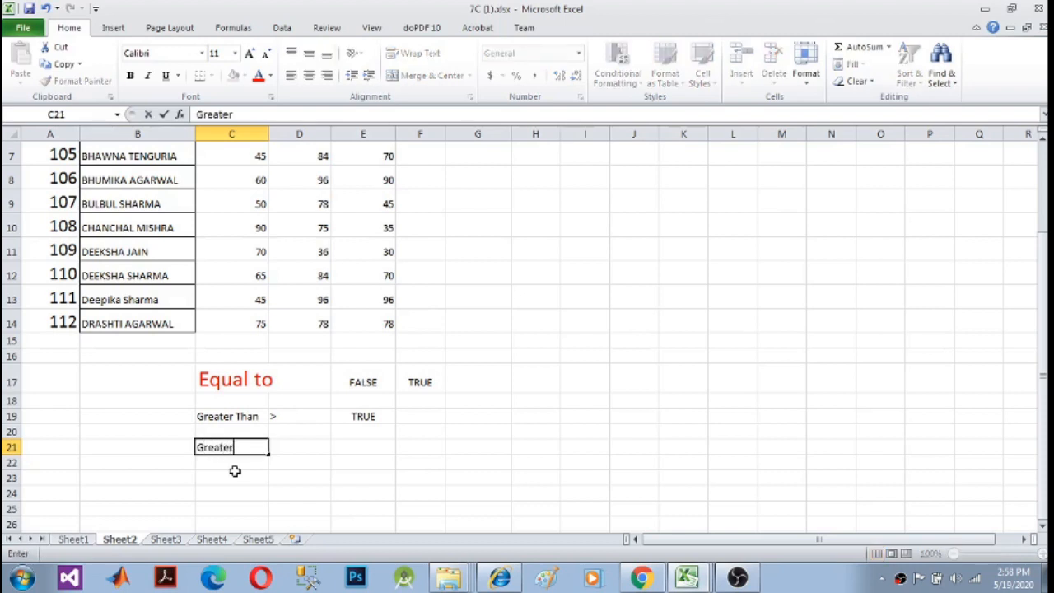
type("than or eu")
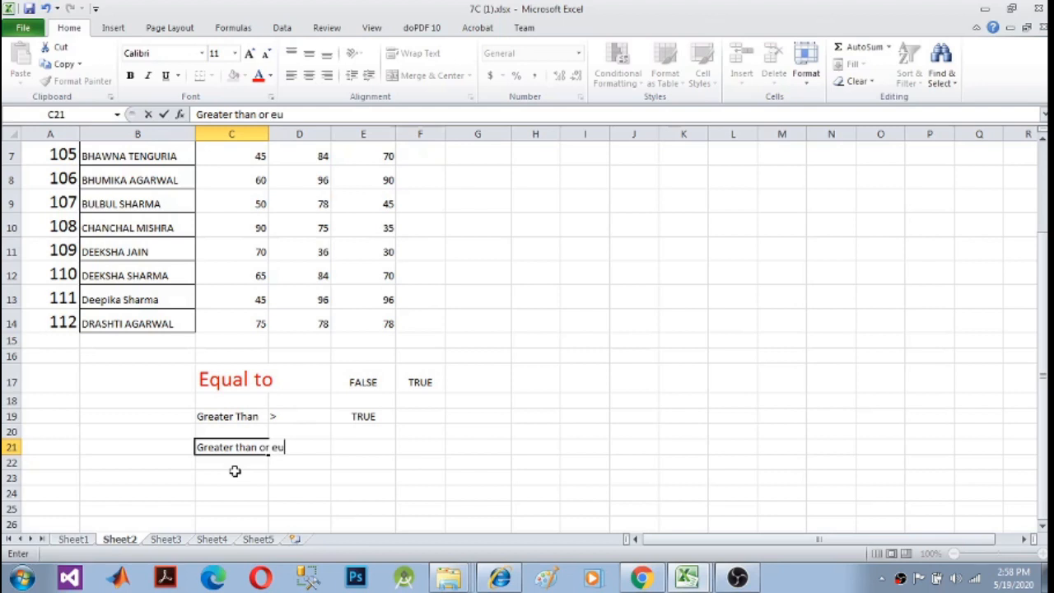
key("BackSpace")
type("qual to")
Enter the comparison 100>=30 in E21, without a leading equals sign.
left_click(394, 449)
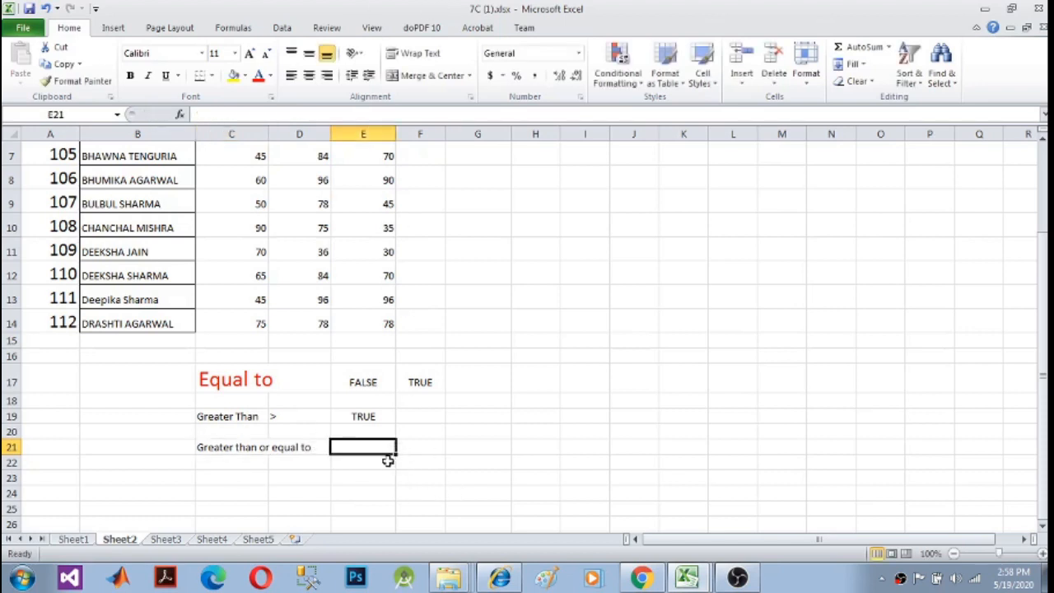
type("100")
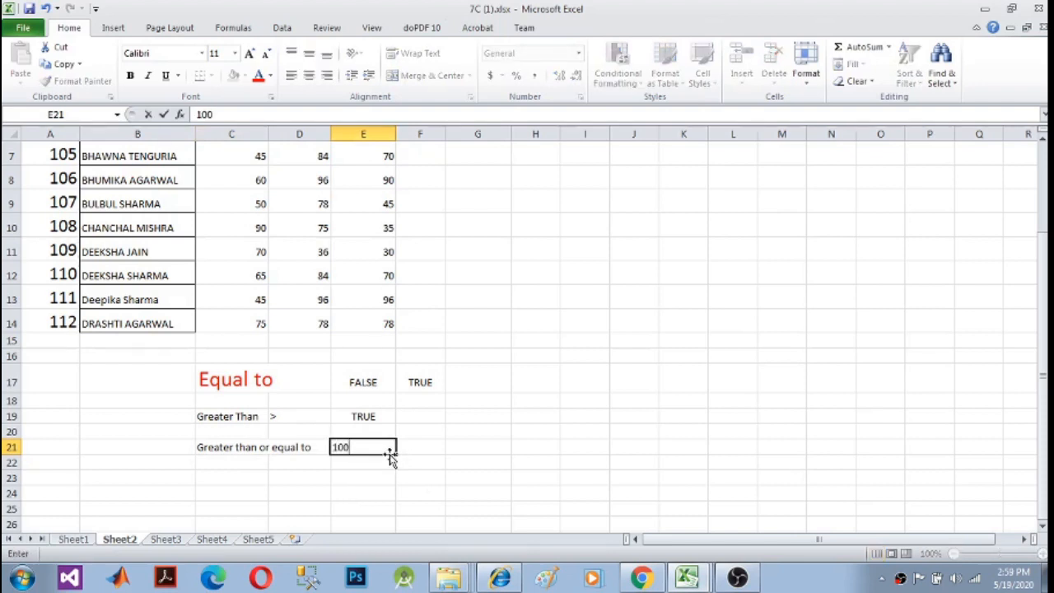
type(">=")
type("30")
key("Return")
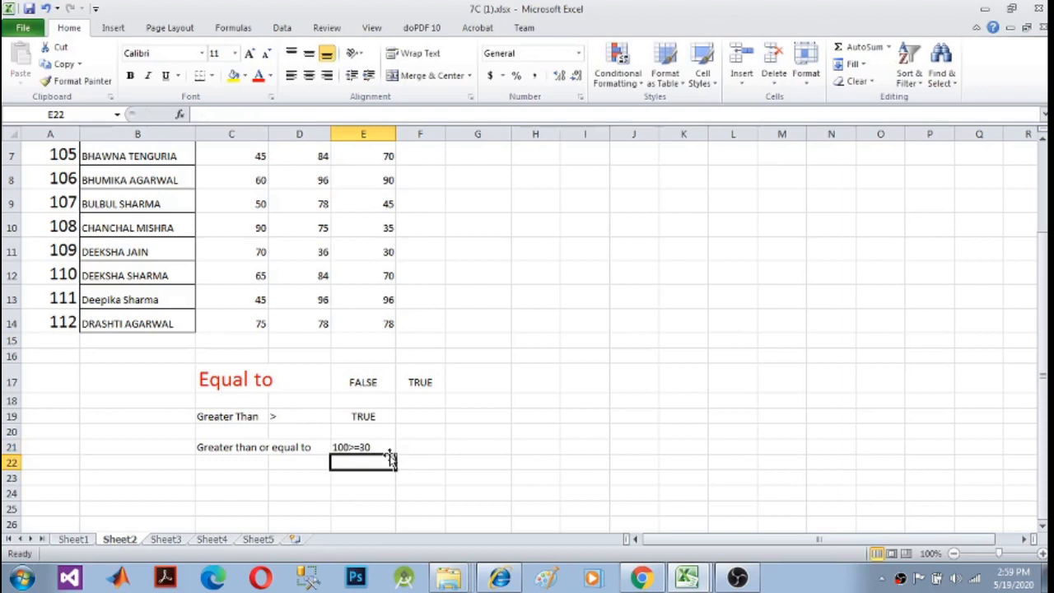
Add a leading equals sign to the entry in E21 so it becomes the formula =100>=30, and reselect the cell.
left_click(357, 444)
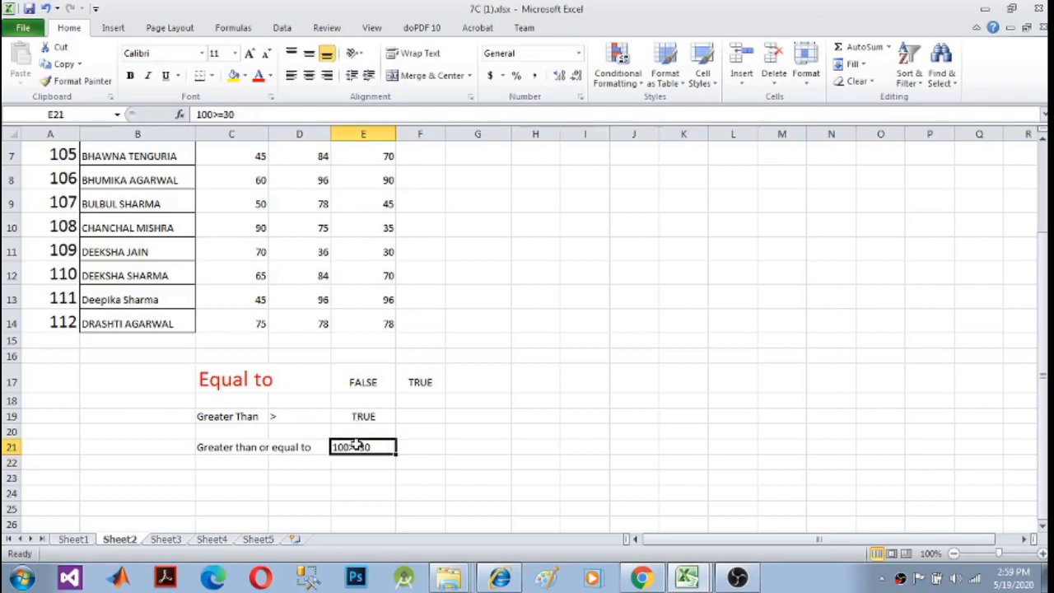
double_click(356, 447)
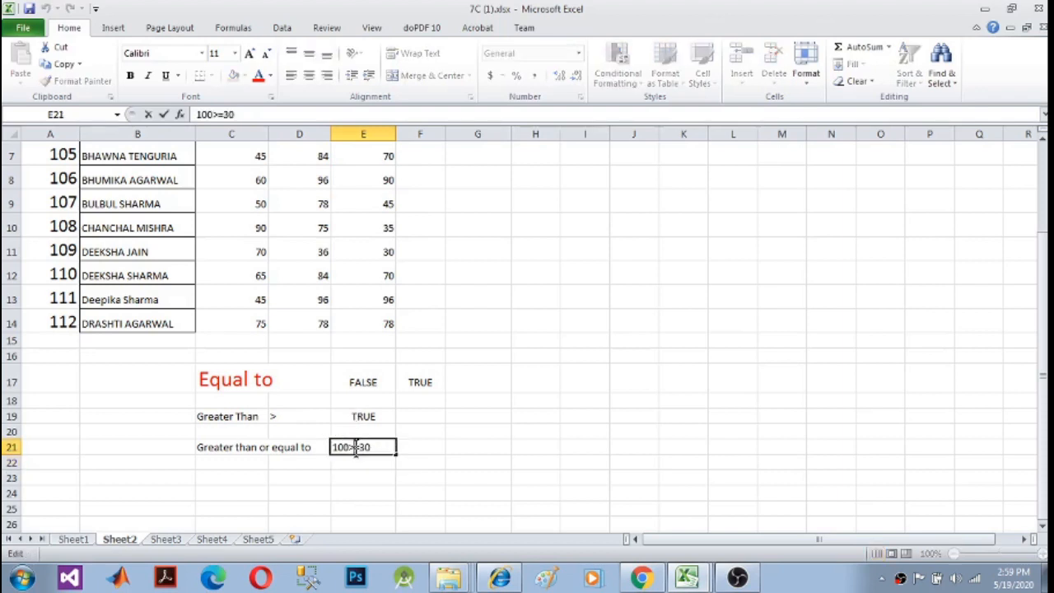
key("Left")
key("Left")
key("Left")
type("=")
key("Return")
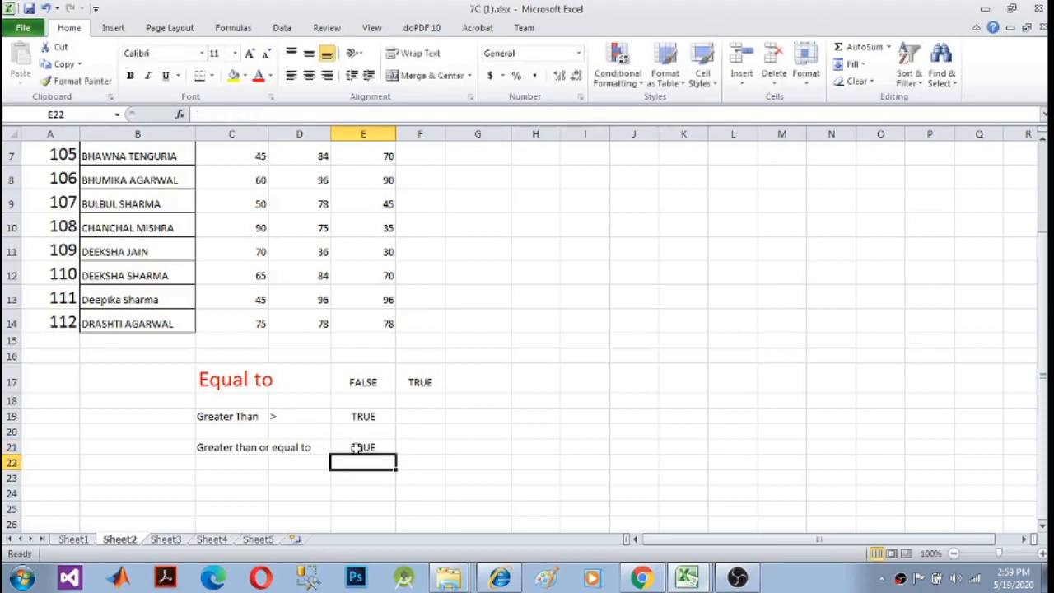
left_click(380, 446)
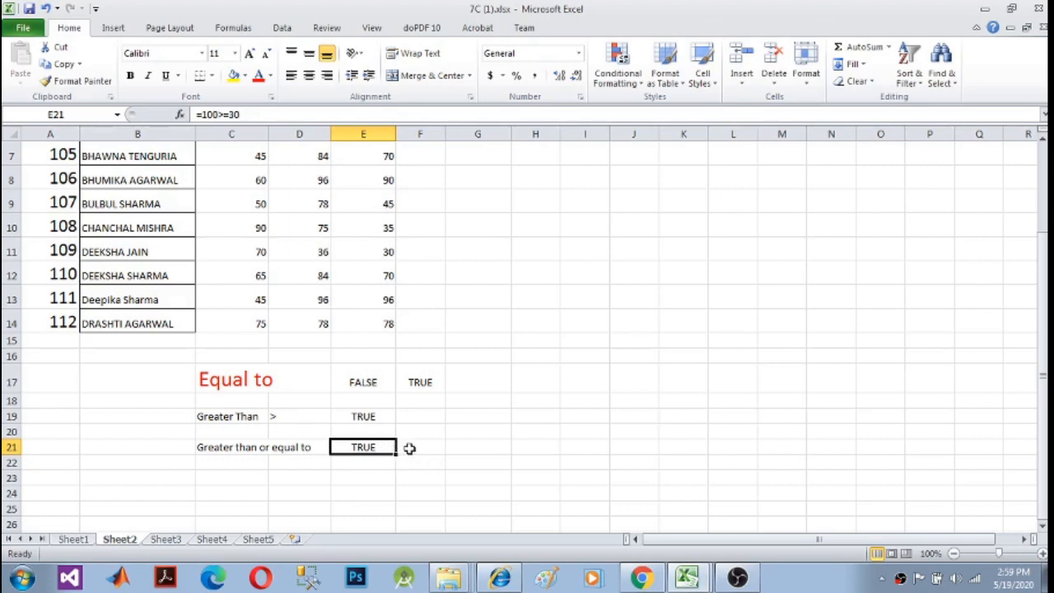
Enter a second greater-than-or-equal example, =100>=400, in F21.
left_click(410, 448)
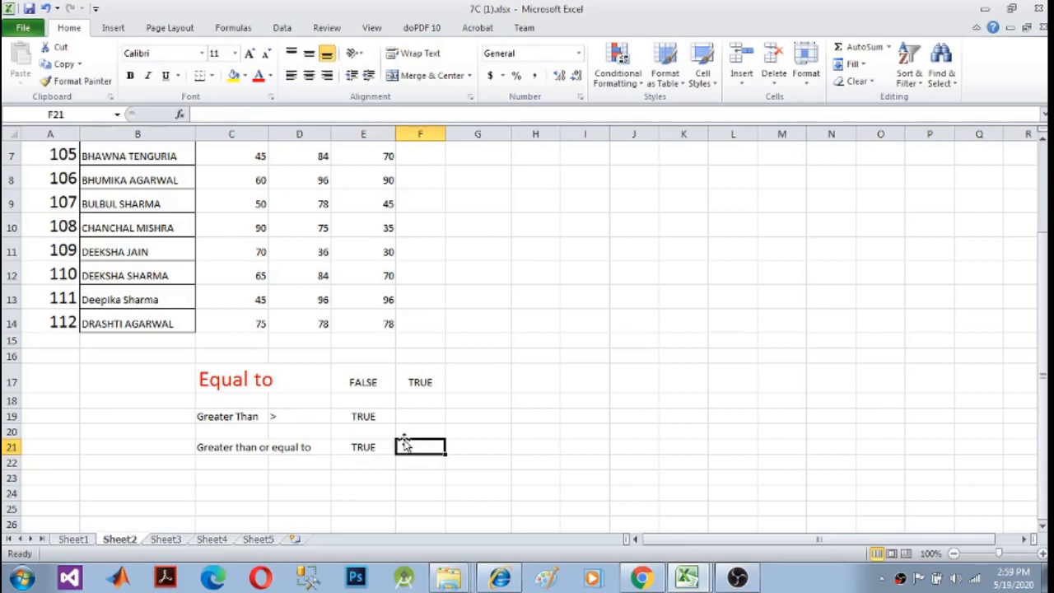
type("=")
type("10")
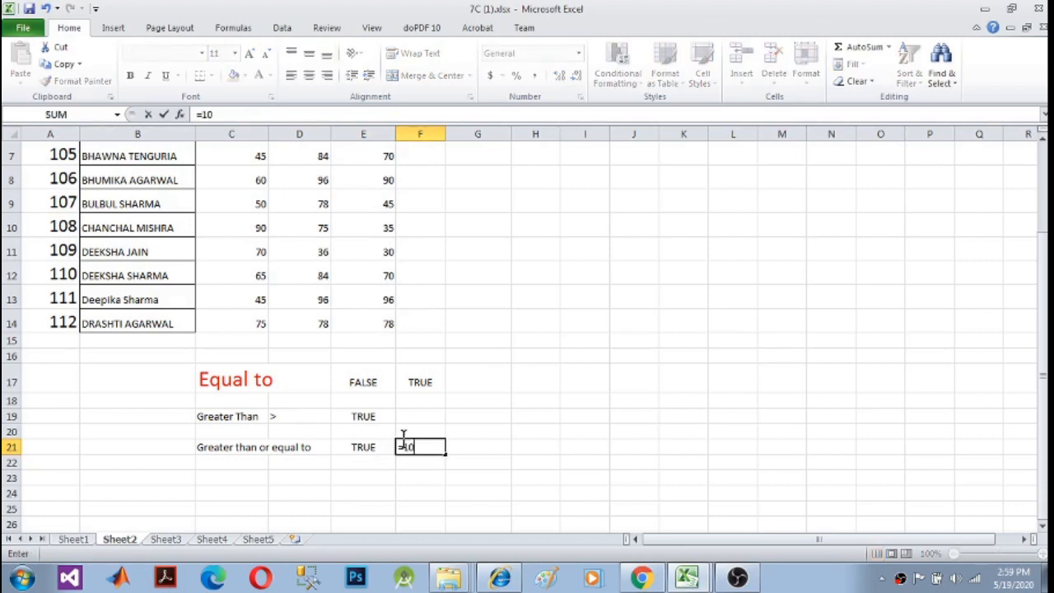
type("0>=400")
key("Return")
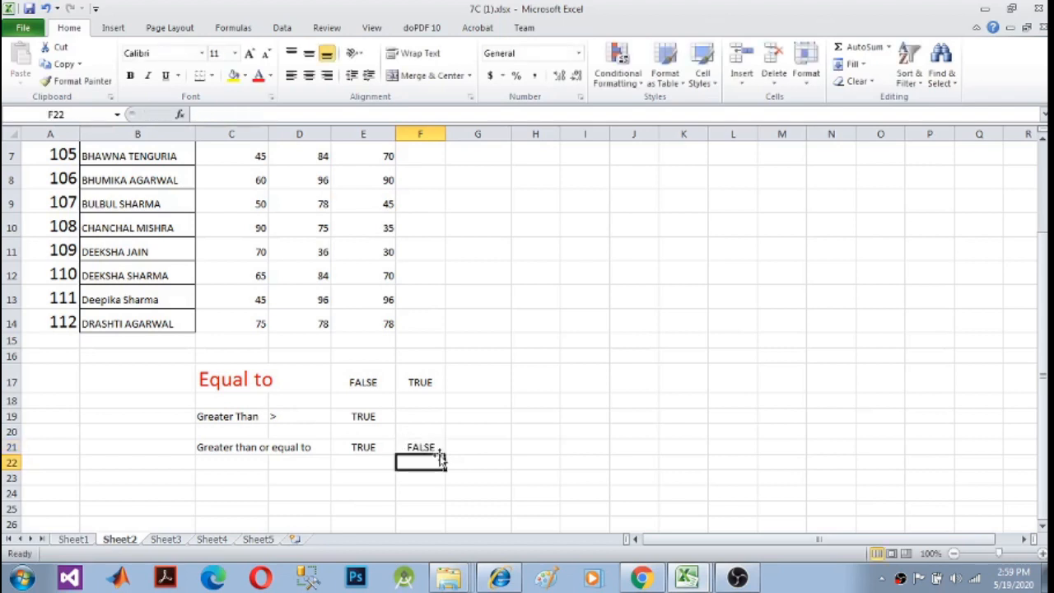
Enter the comparison 100>=100 in G21, without a leading equals sign.
left_click(476, 450)
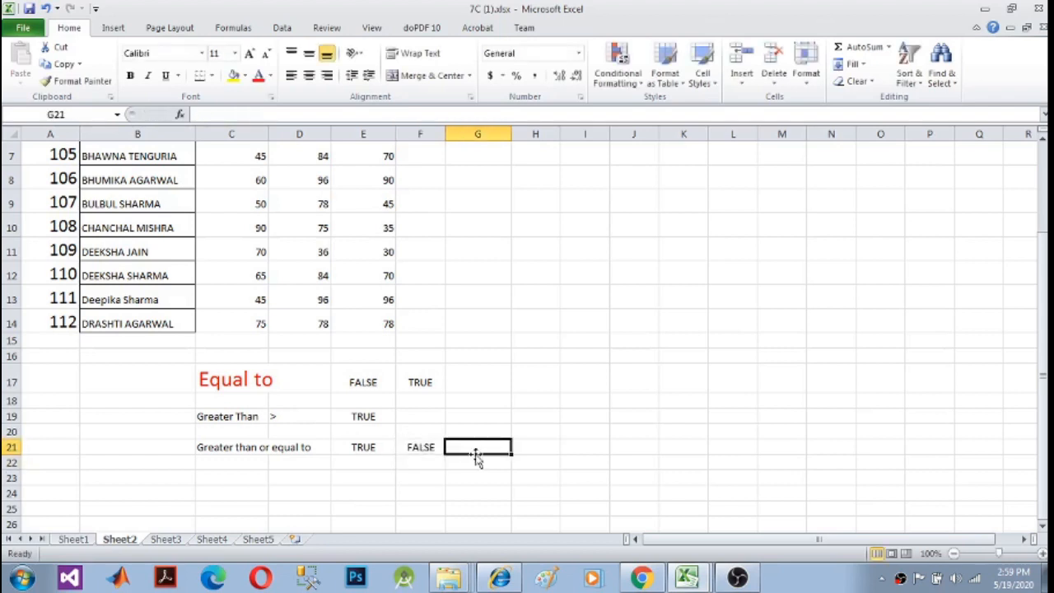
type("100>")
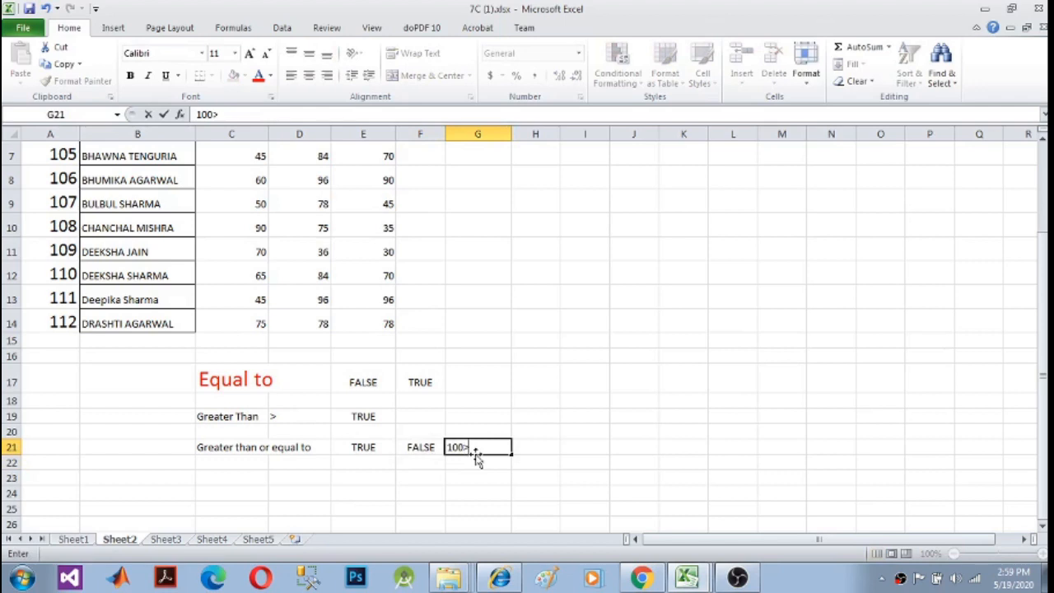
type("=100")
key("Return")
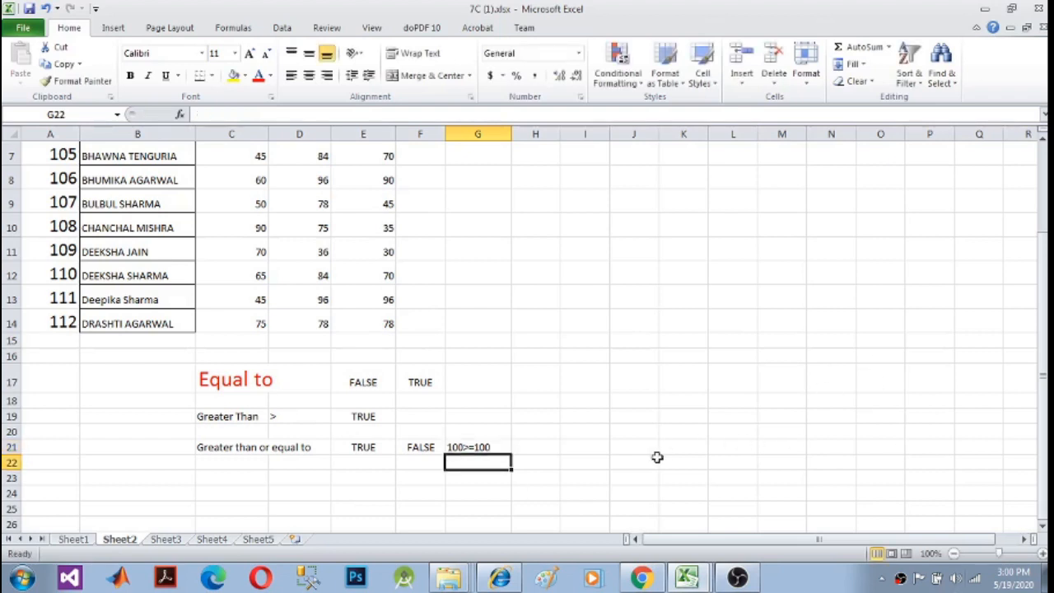
Turn the G21 entry into the formula =100>=100 by adding a leading equals sign, and reselect the cell to review it.
left_click(479, 447)
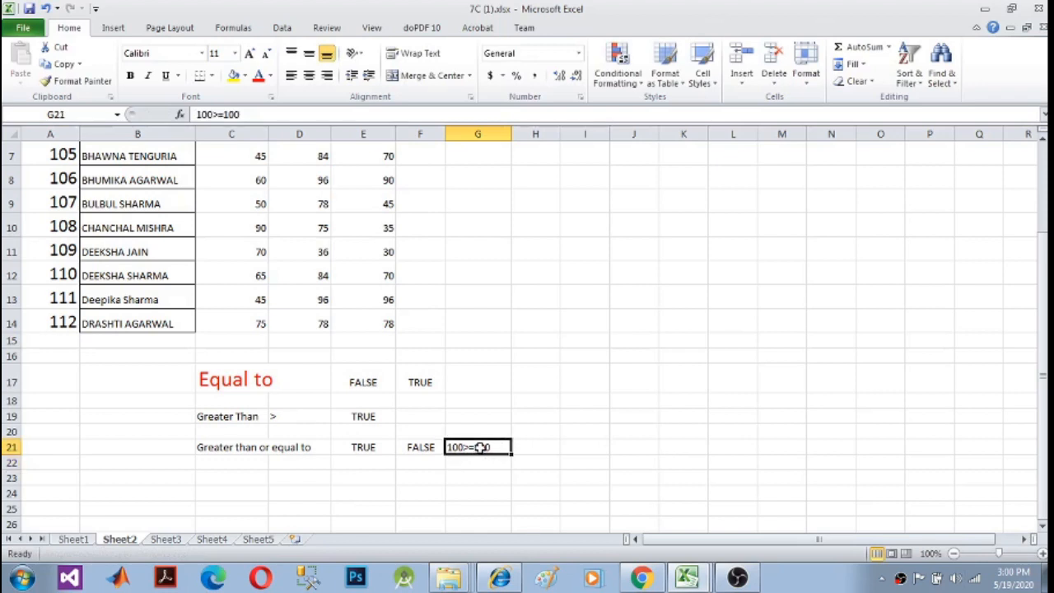
left_click(212, 115)
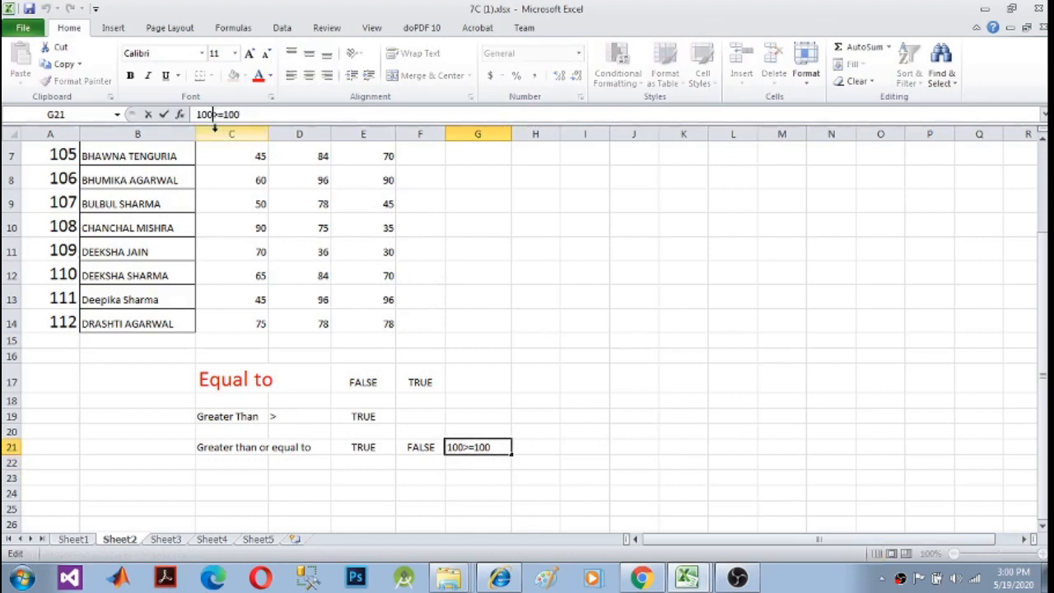
key("Left")
type("=")
key("Return")
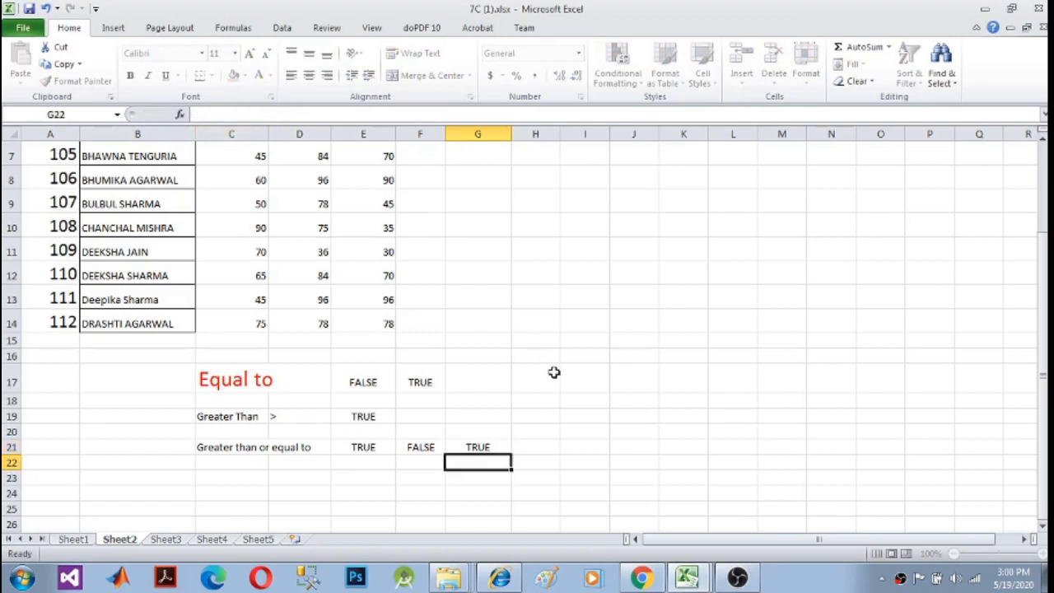
left_click(491, 446)
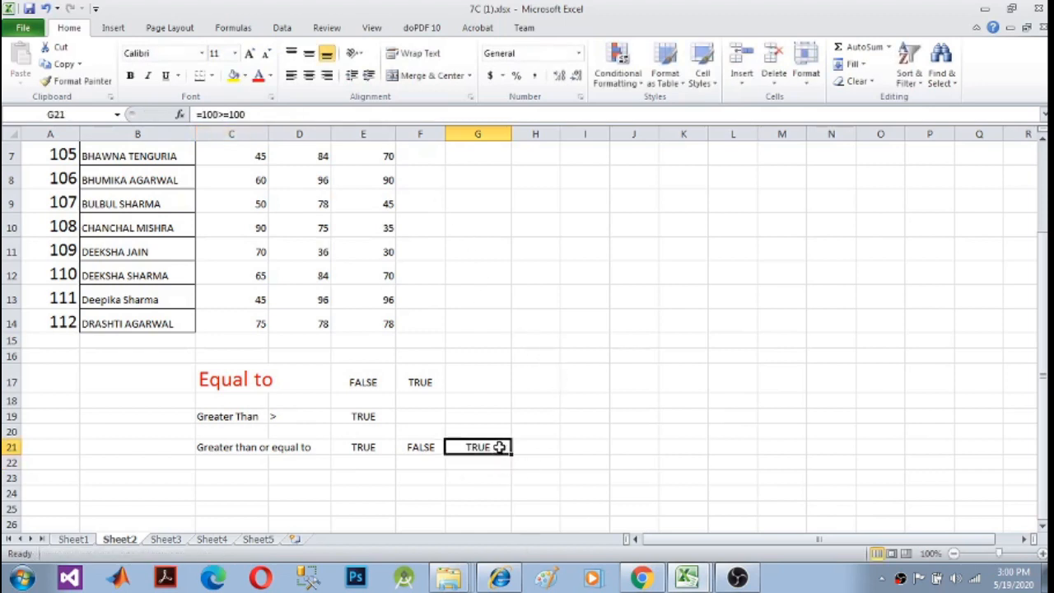
Label the next comparison example "less then" in C23 and enter its operator symbol < in E23.
left_click(232, 473)
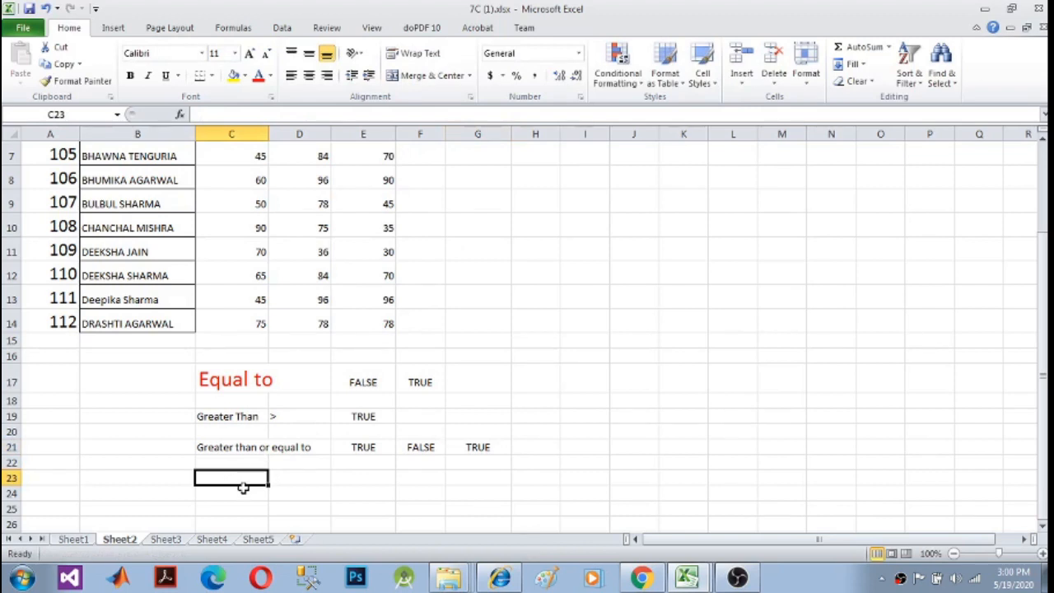
type("less ")
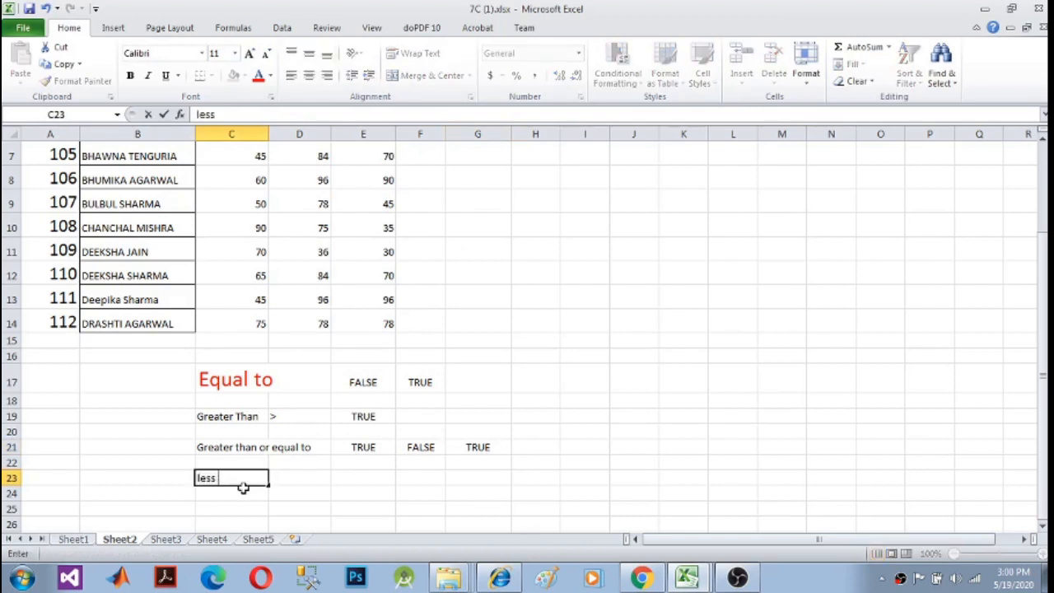
type("then")
left_click(352, 479)
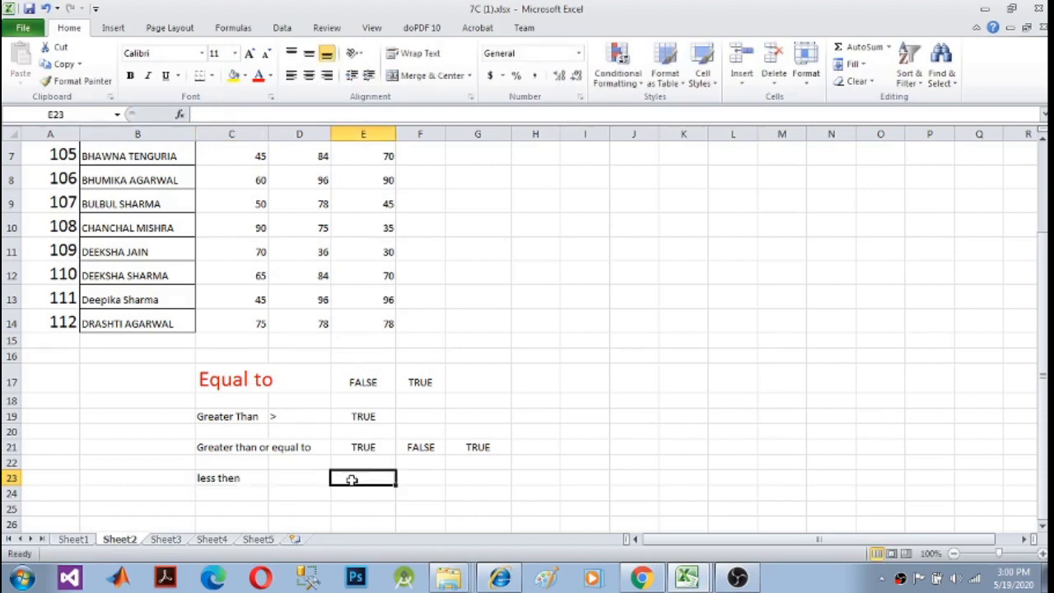
type("<")
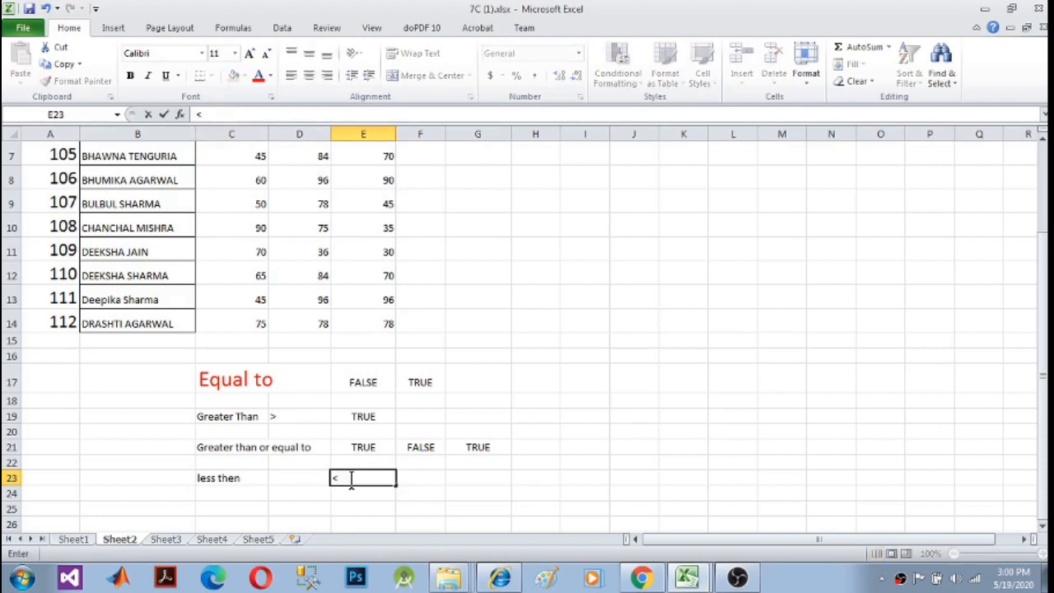
Enter the comparison 400<50 in F23, without a leading equals sign.
left_click(434, 478)
type("400")
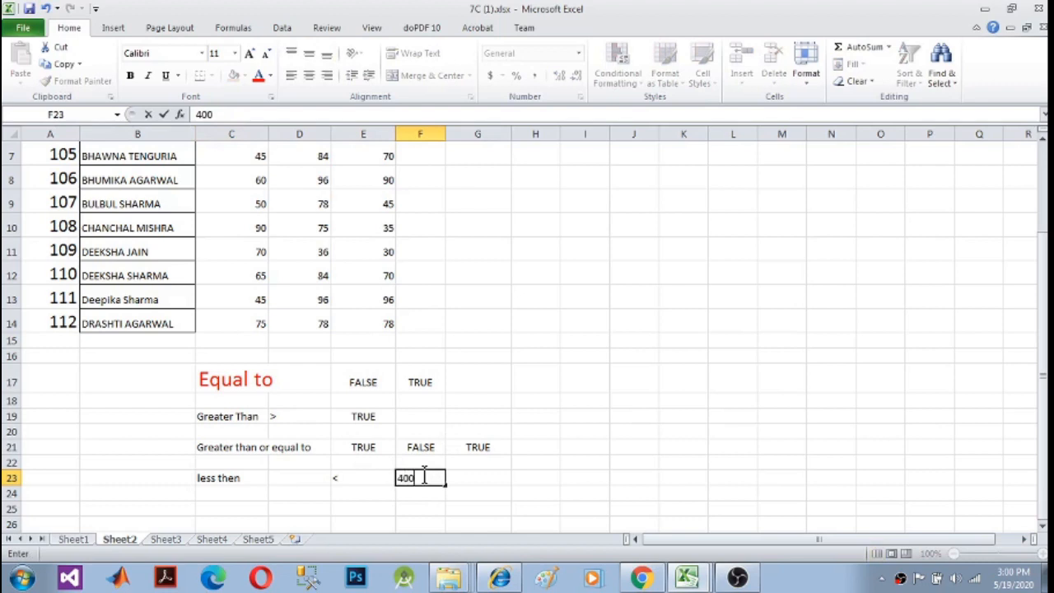
type("<50")
key("Return")
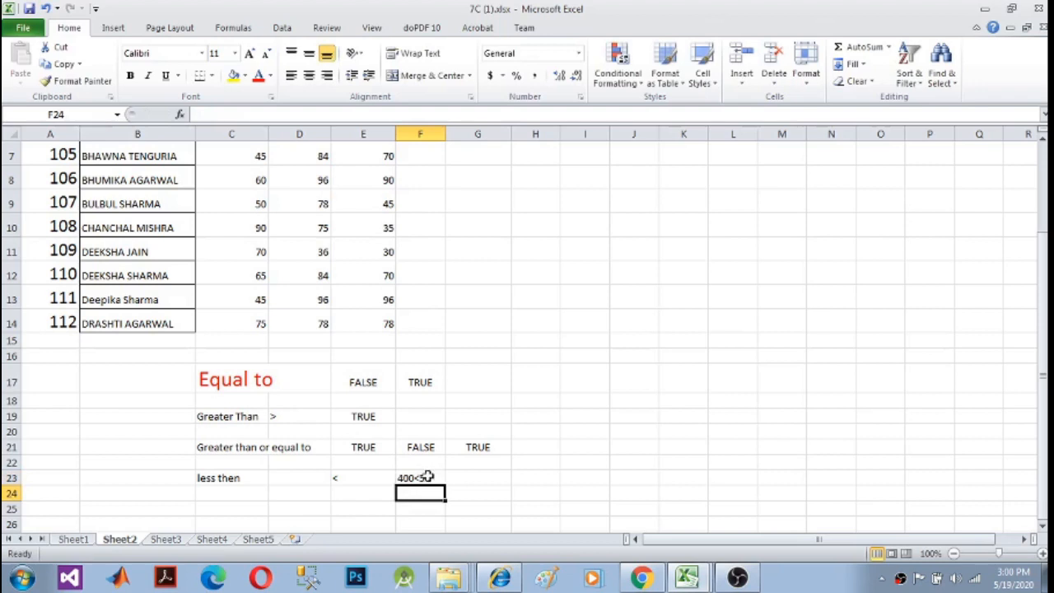
Correct the F23 entry to the formula =400<50 by adding a leading equals sign.
left_click(433, 477)
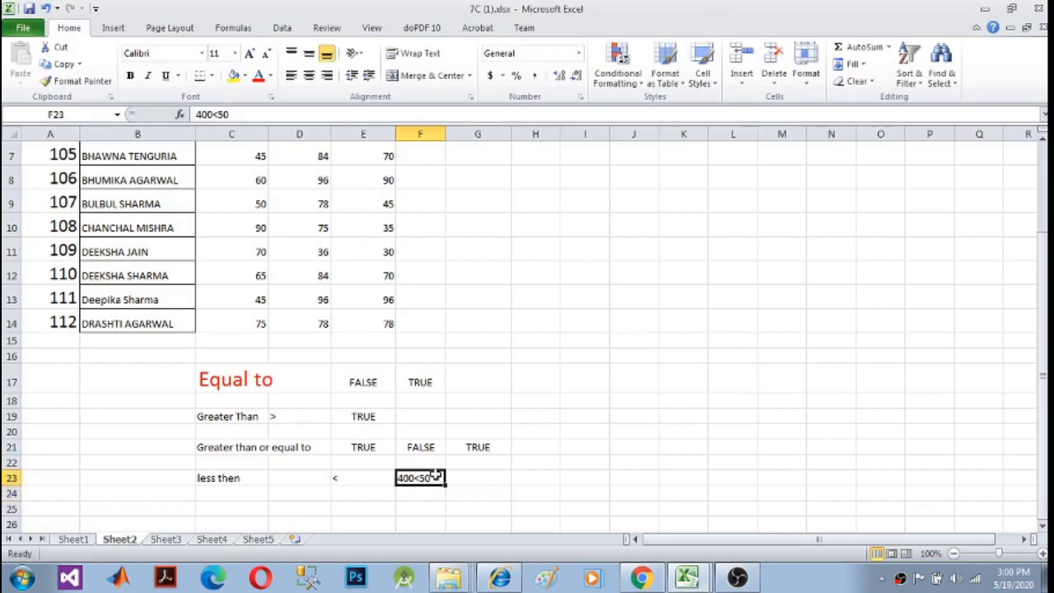
left_click(209, 115)
key("Left")
key("Left")
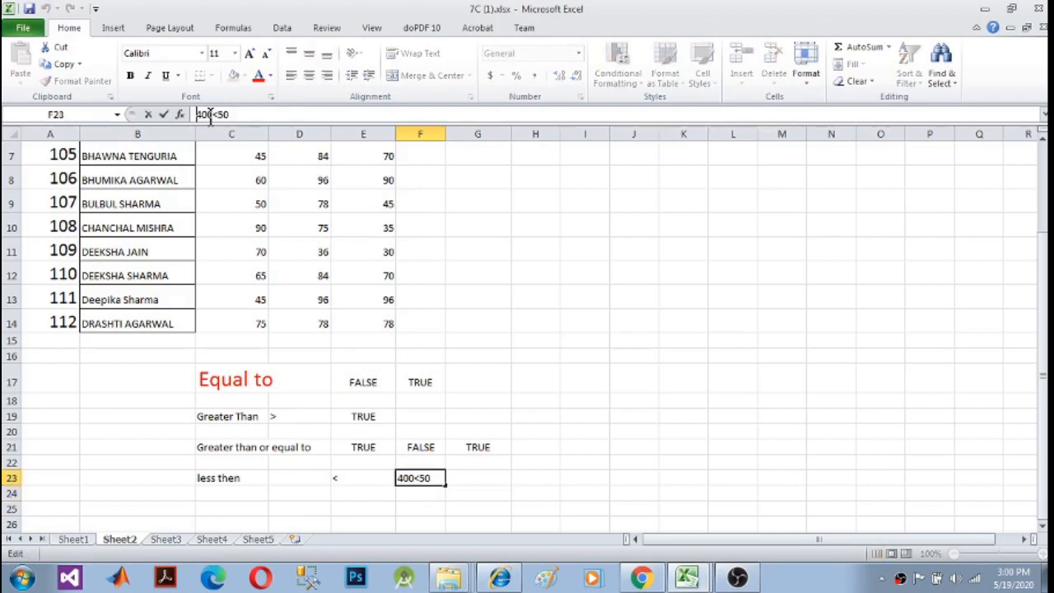
type("=")
key("Return")
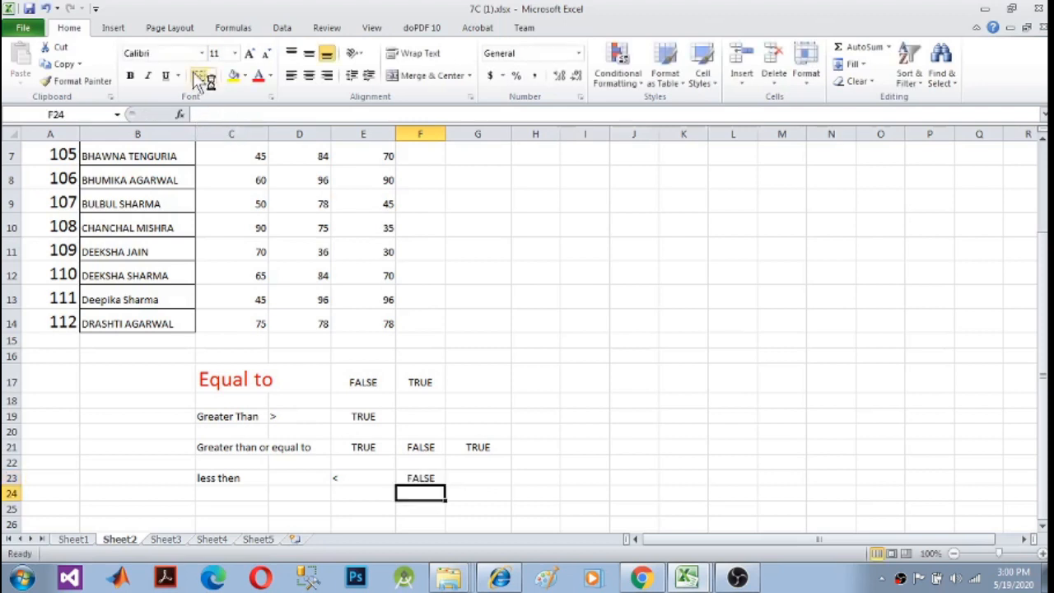
Enter a second less-than example, =400<500, in G23 and select C25 for the next label.
left_click(478, 479)
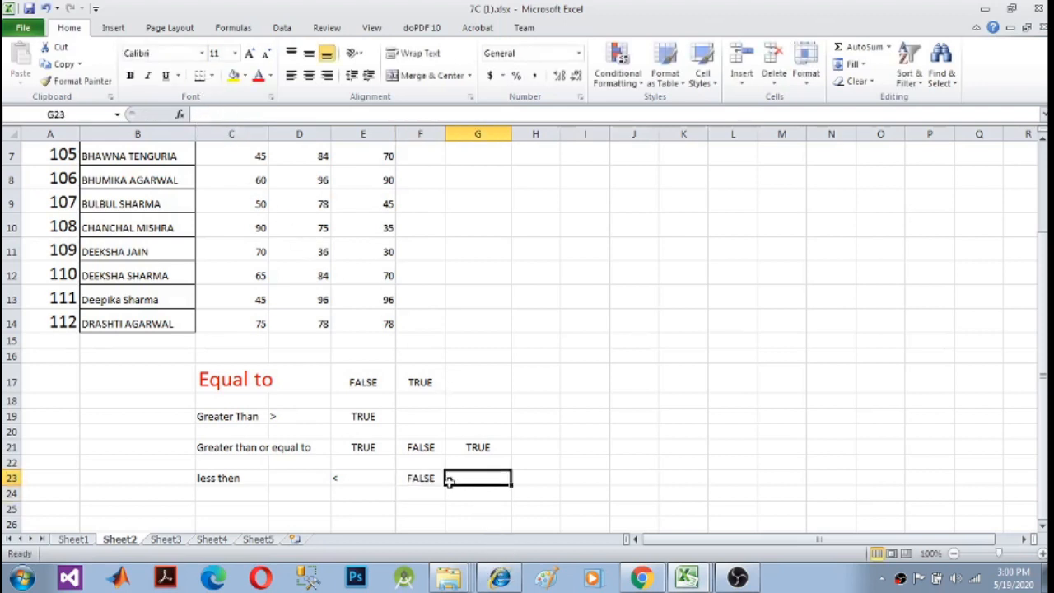
type("=")
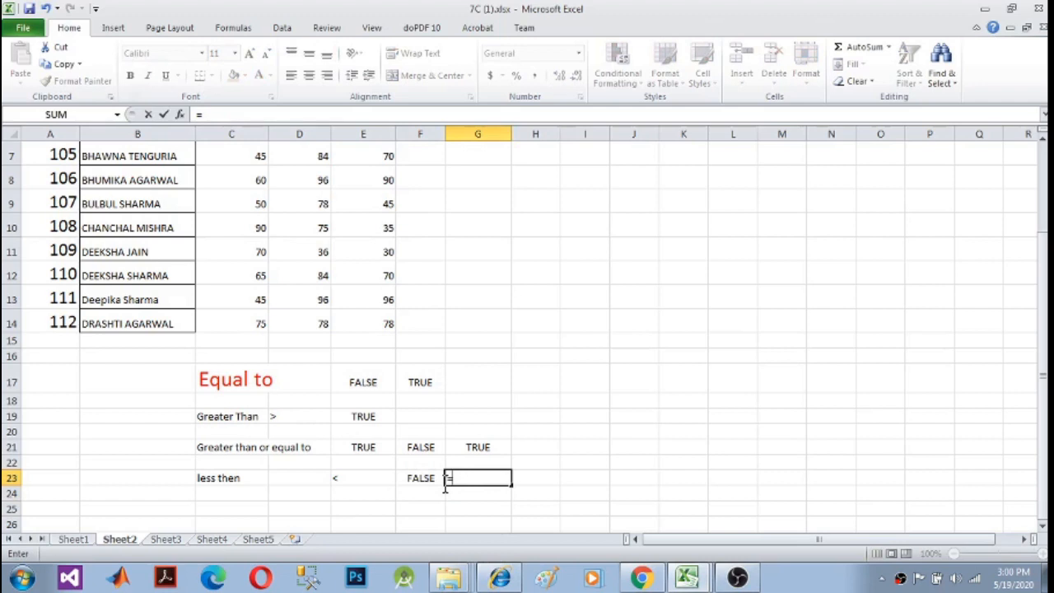
type("400")
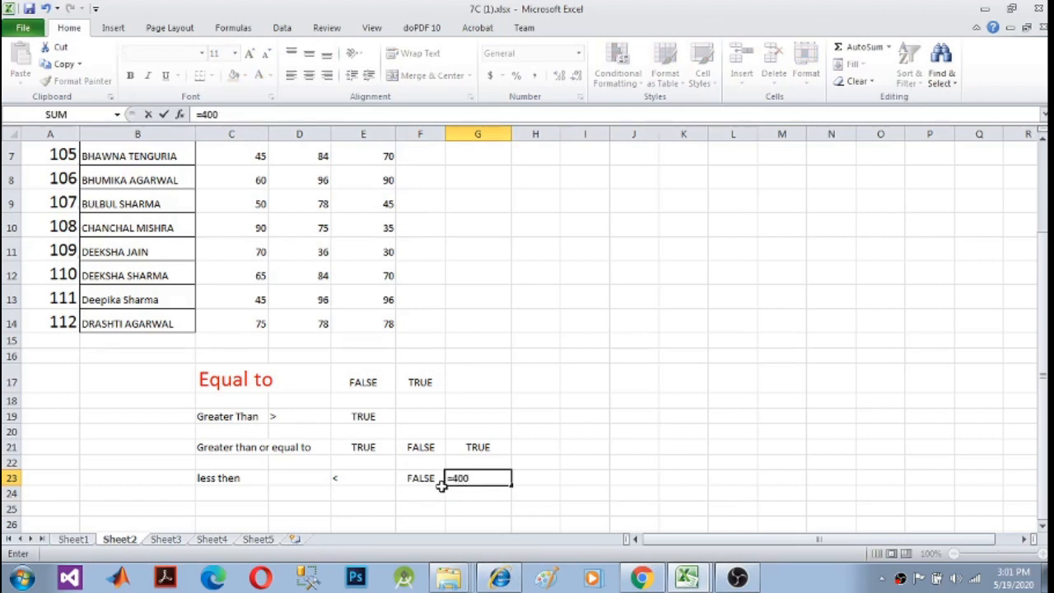
type("<500")
key("Return")
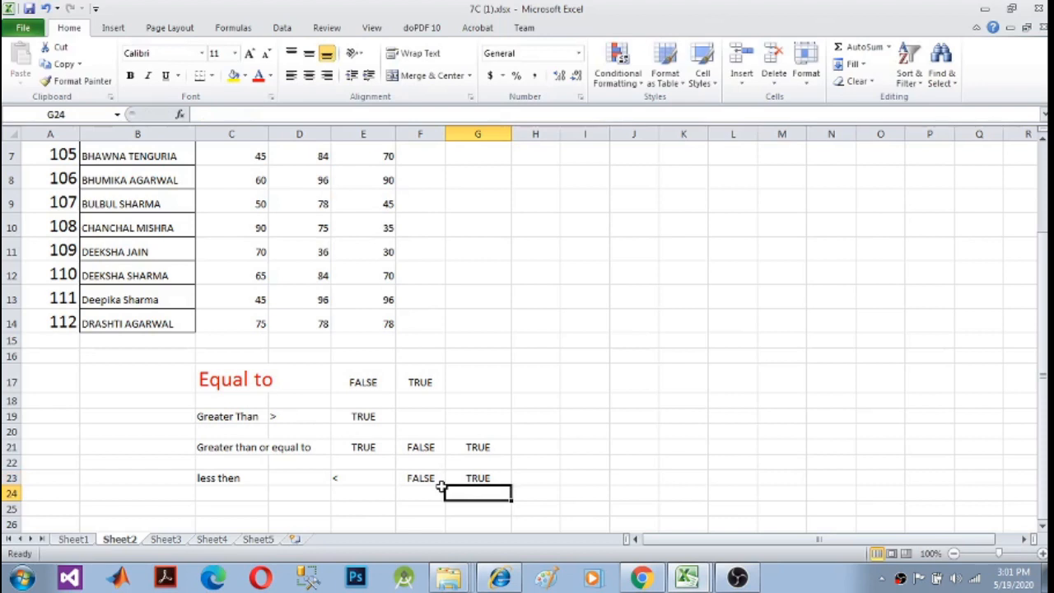
left_click(253, 509)
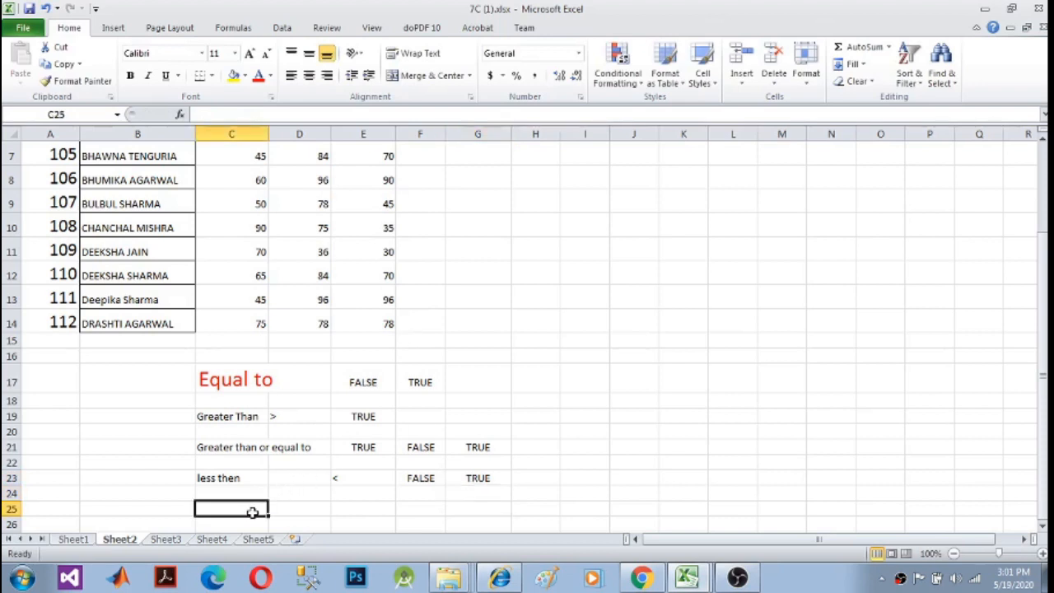
Label the next comparison example "less than or eual to" in C25 and enter its operator symbol <= in E25.
type("l")
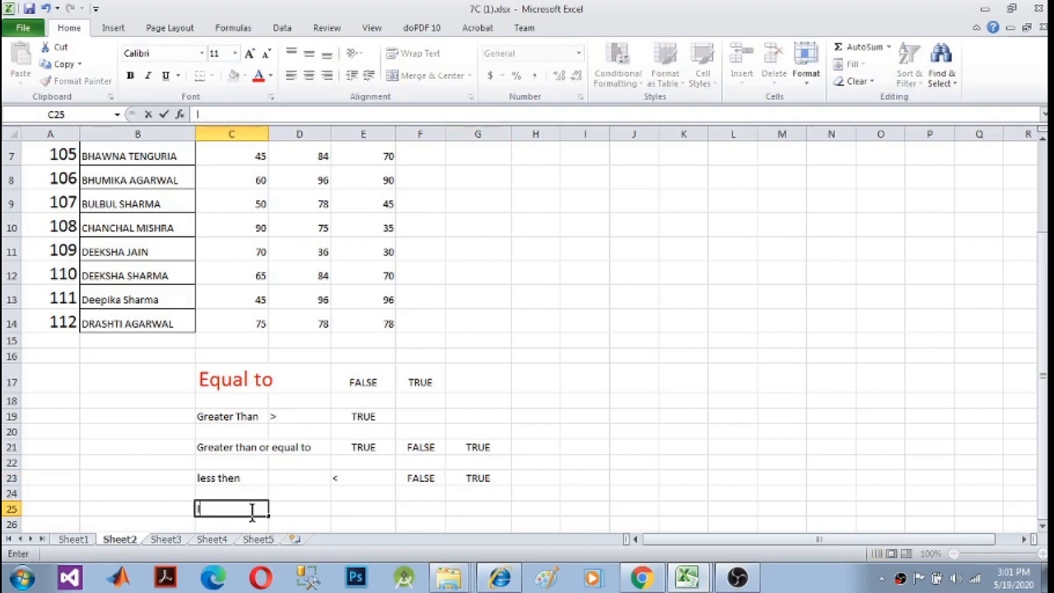
type("ess than or eual")
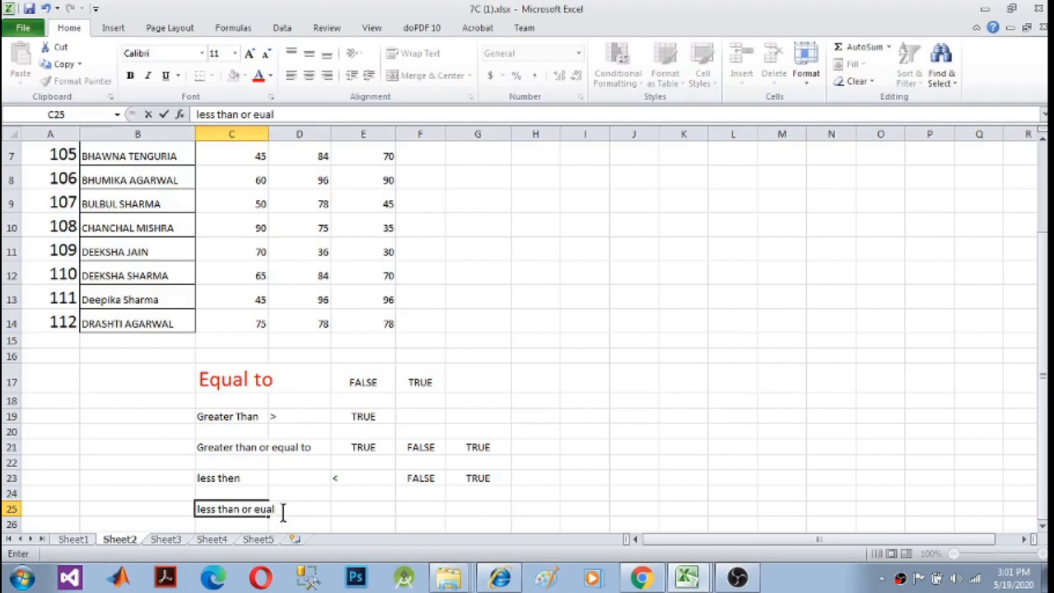
type(" to")
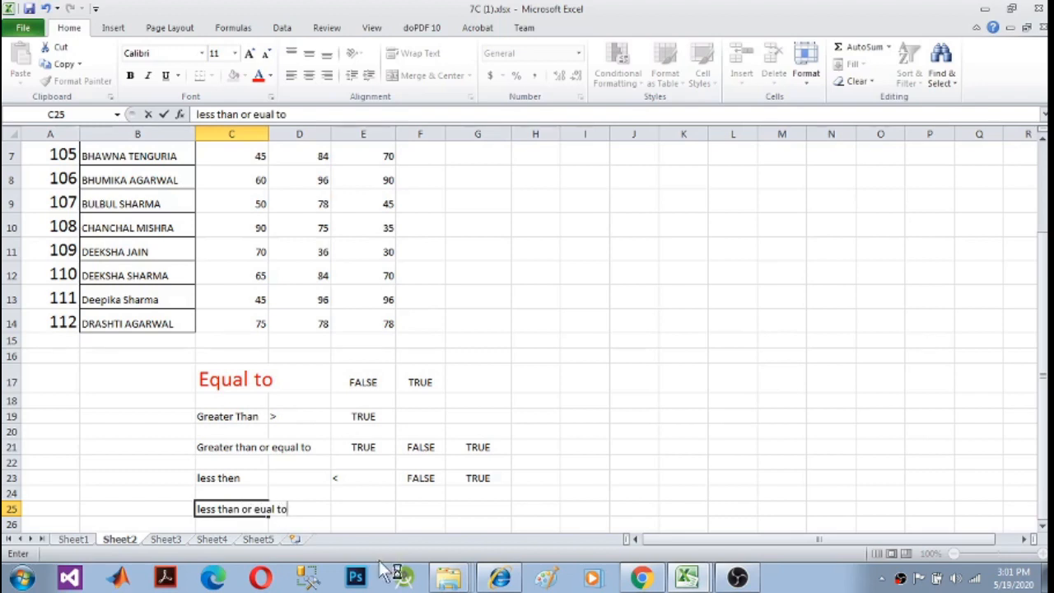
left_click(360, 505)
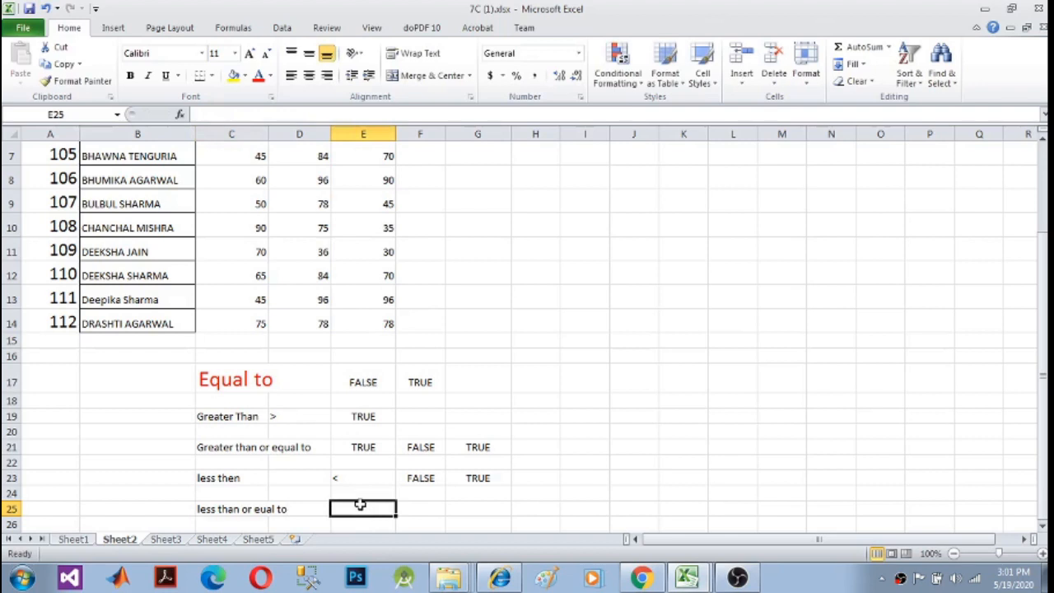
type("<=")
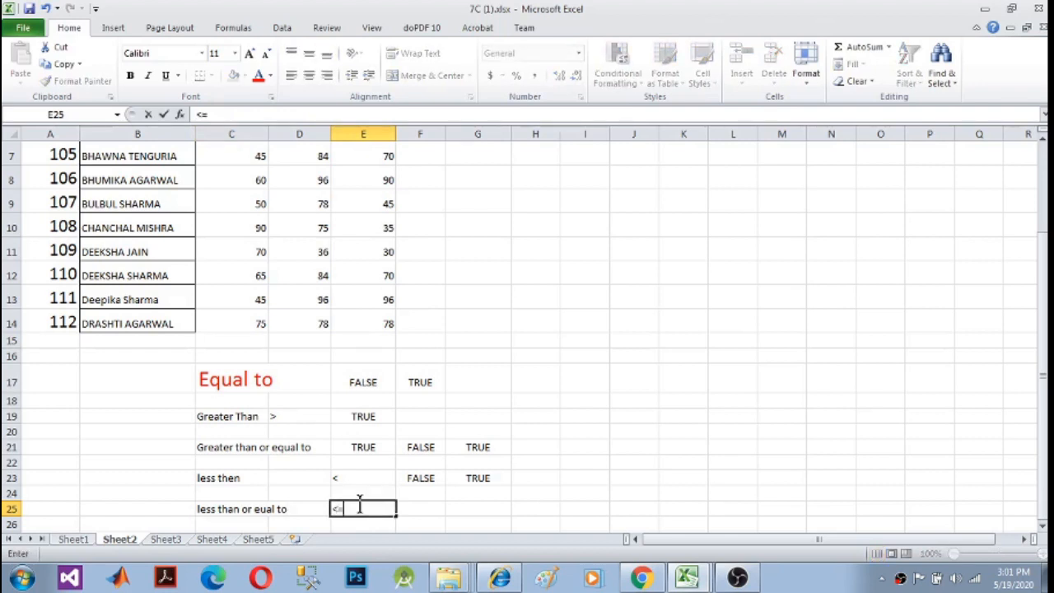
Enter the comparison 400<=50 in F25, without a leading equals sign.
left_click(427, 507)
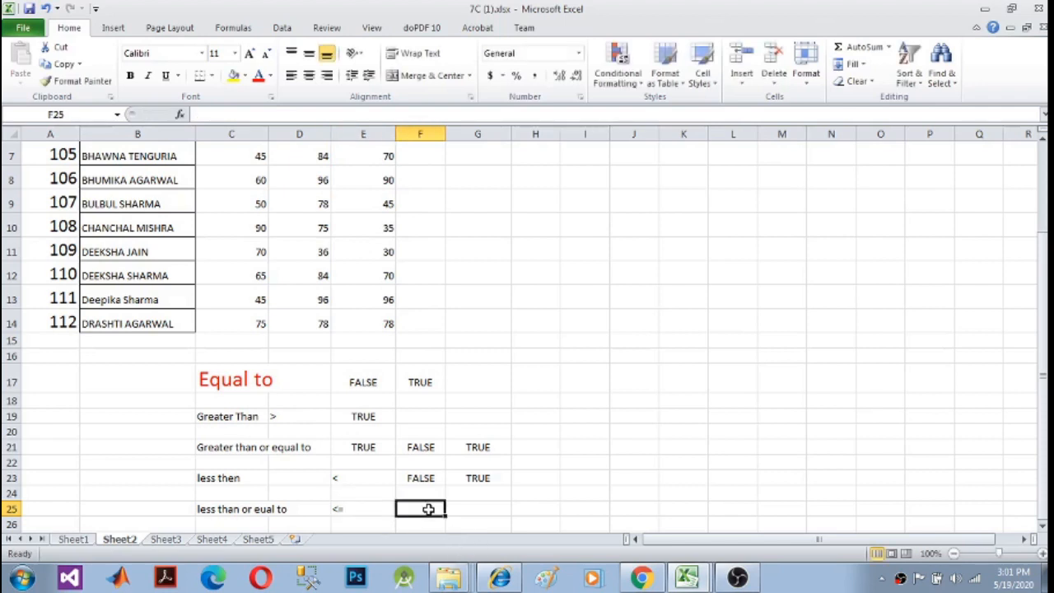
type("4")
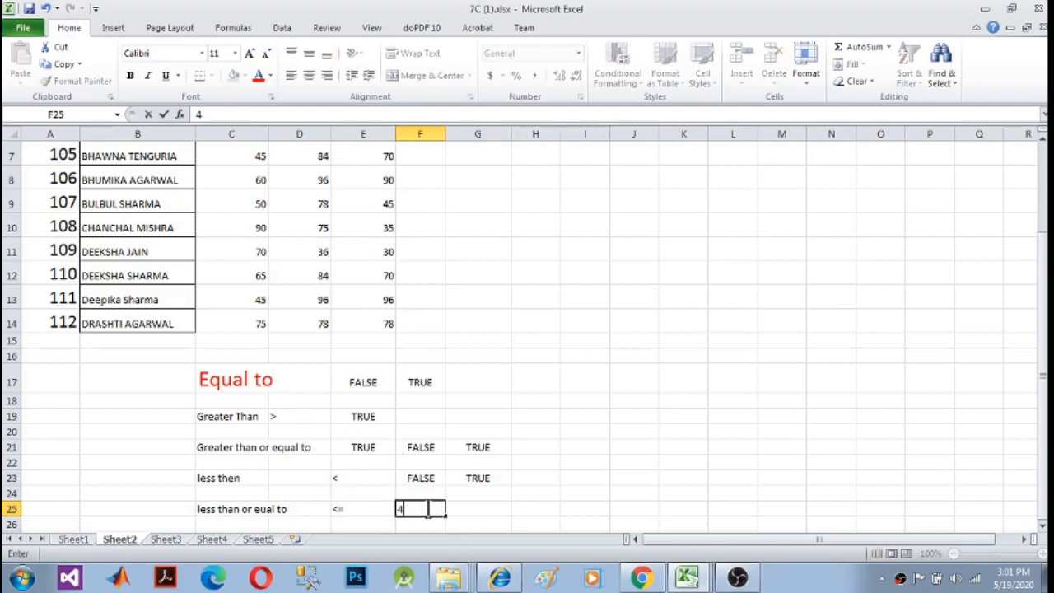
type("00<=50")
key("Return")
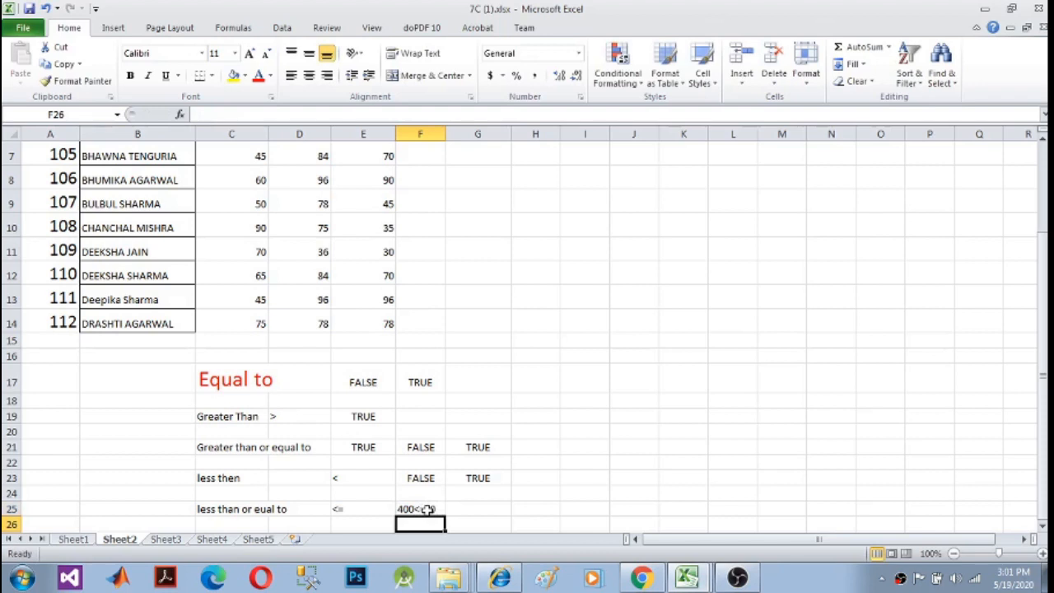
Correct the F25 entry to the formula =400<=50 by adding a leading equals sign.
left_click(436, 508)
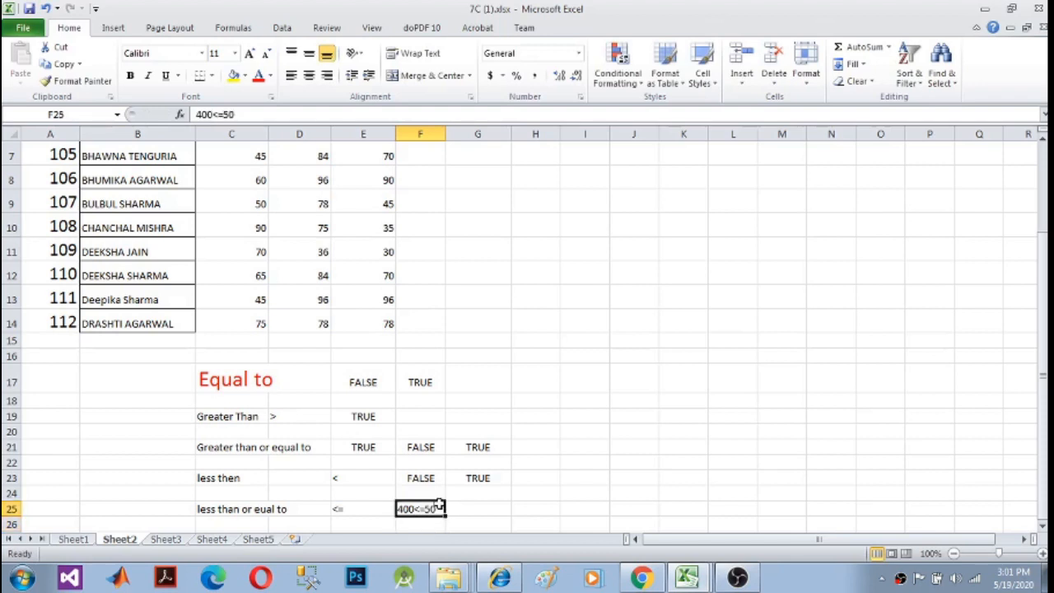
key("Left")
left_click(422, 509)
double_click(416, 508)
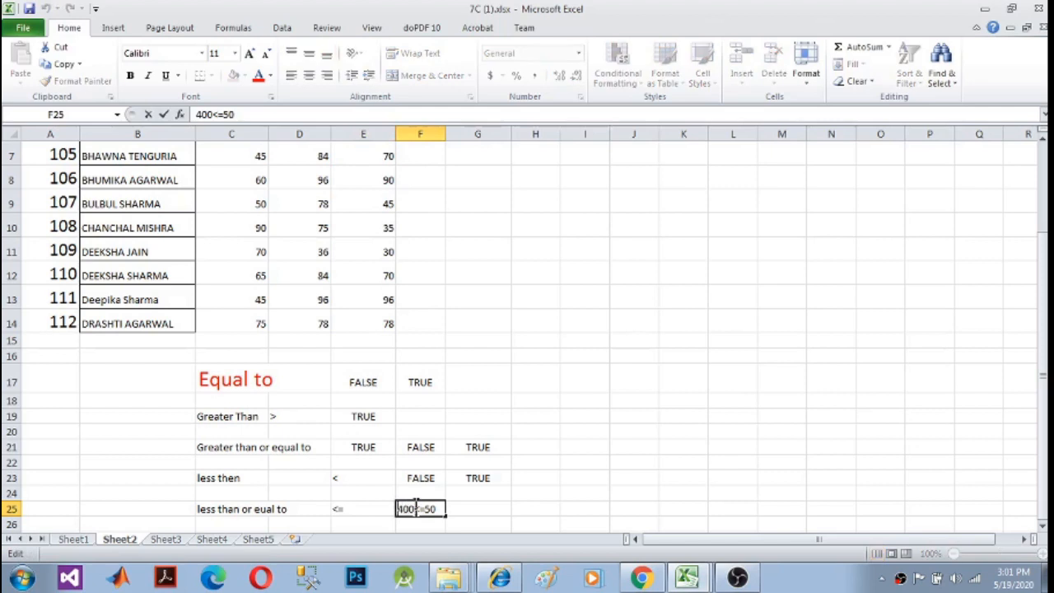
key("Home")
type("=")
key("Return")
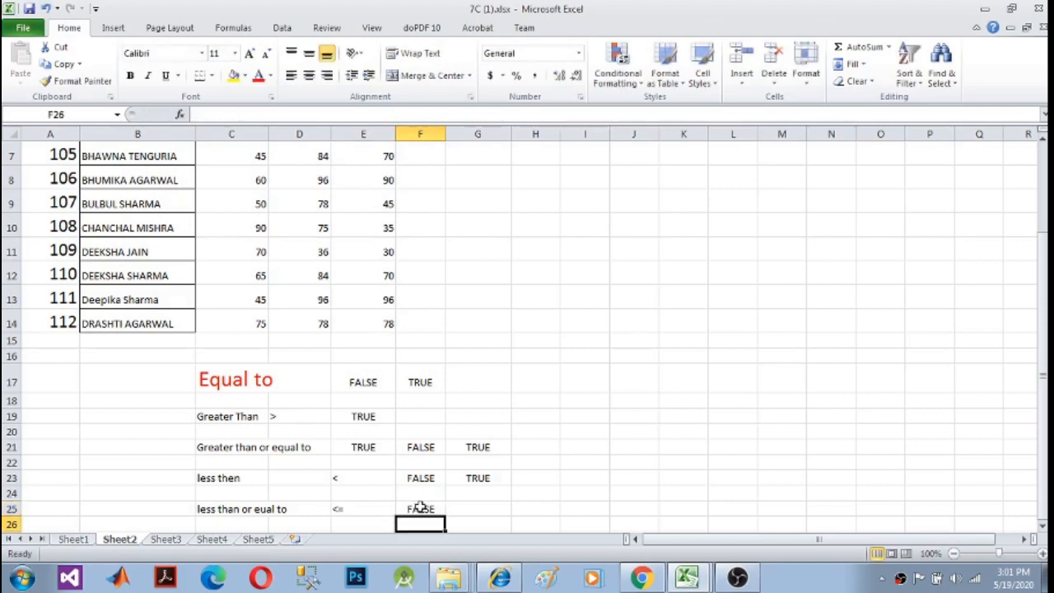
Enter a second less-than-or-equal example, =400<=400, in G25.
left_click(484, 511)
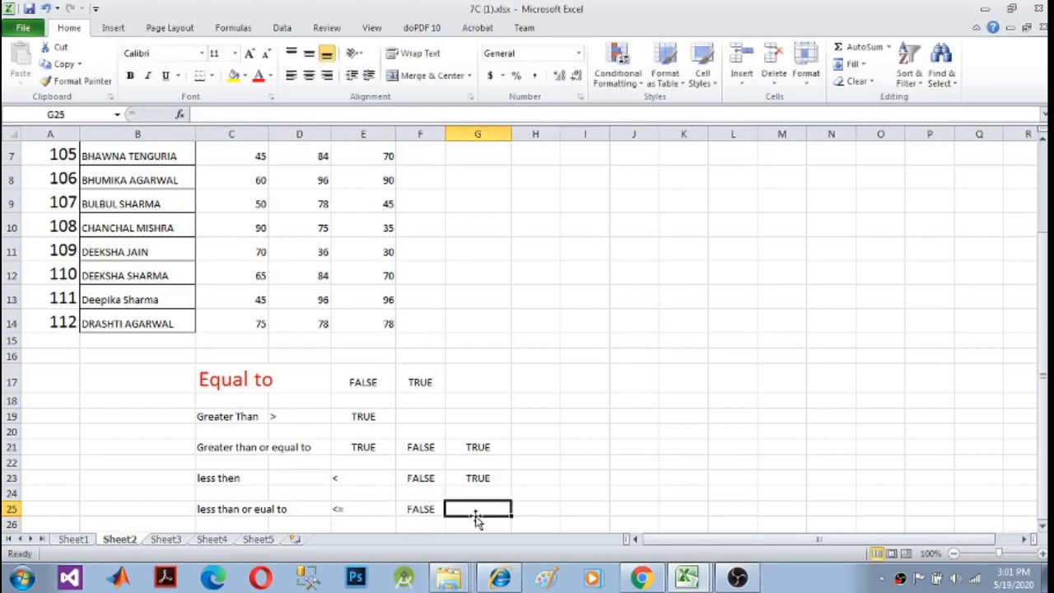
type("=40")
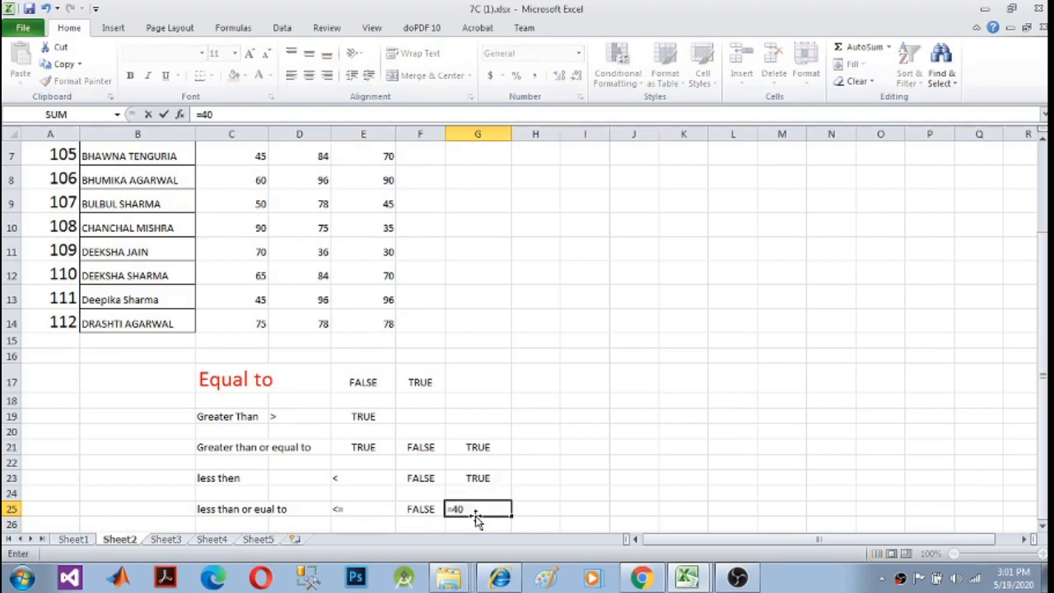
type("0<=400")
key("Return")
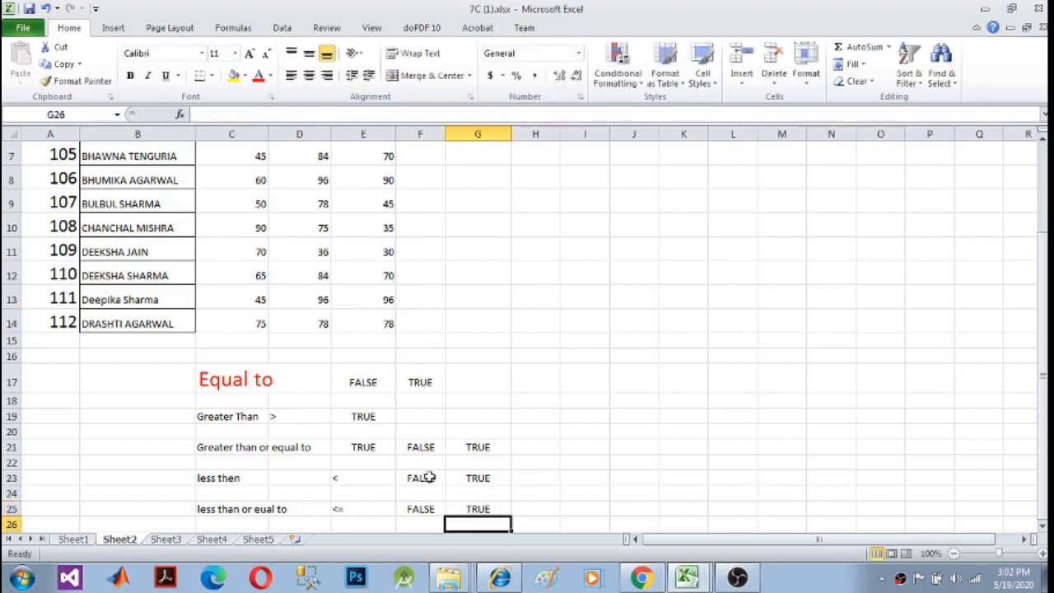
Label a new comparison example "not equal to" in C28 and enter its operator symbol <> in E28.
scroll(412, 461, "down", 1)
left_click(225, 478)
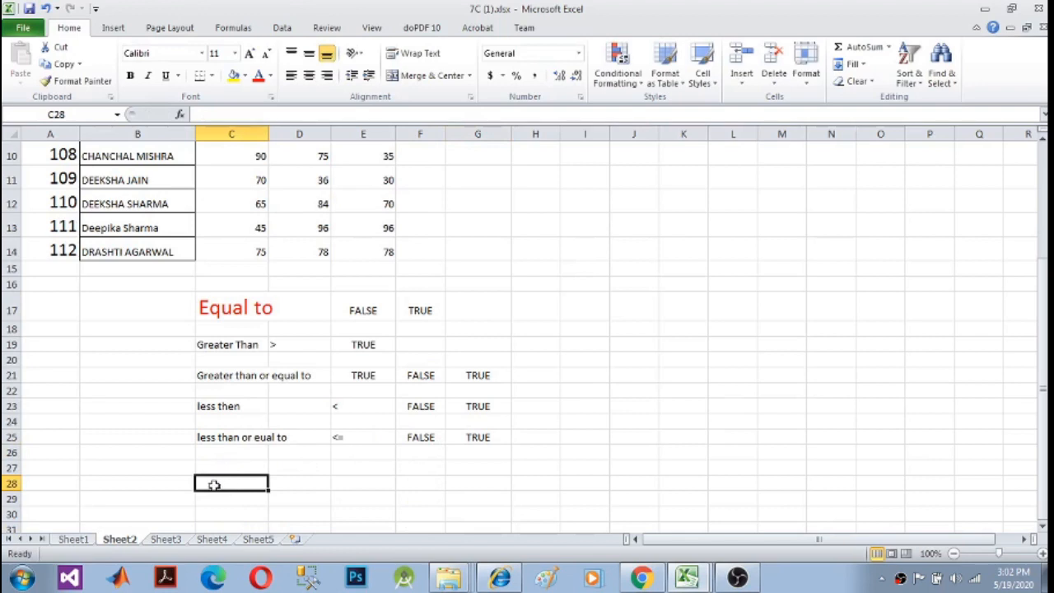
type("n")
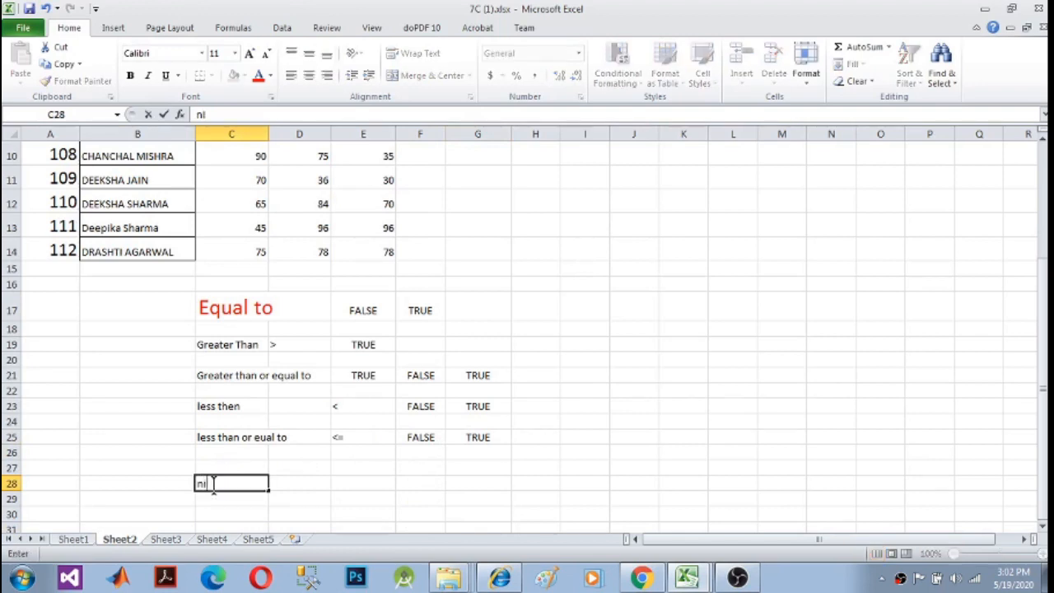
type("ot equal to")
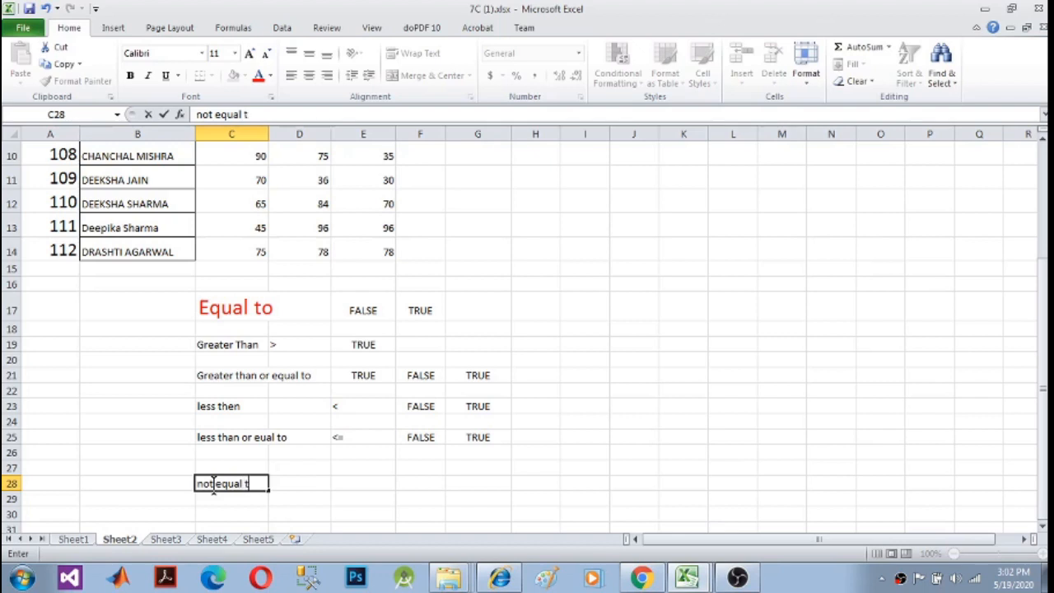
left_click(365, 481)
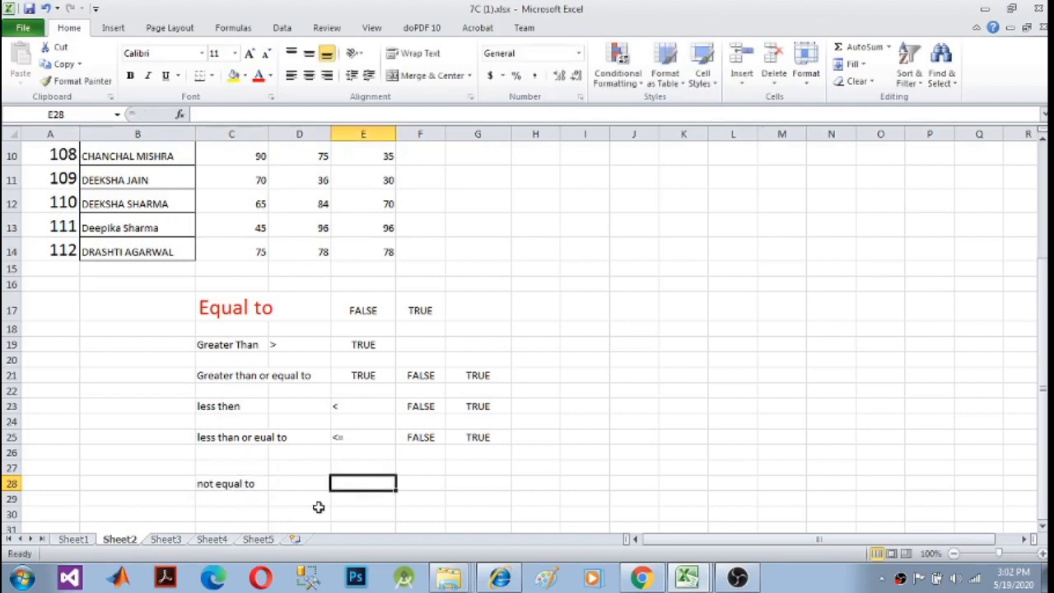
type("<>")
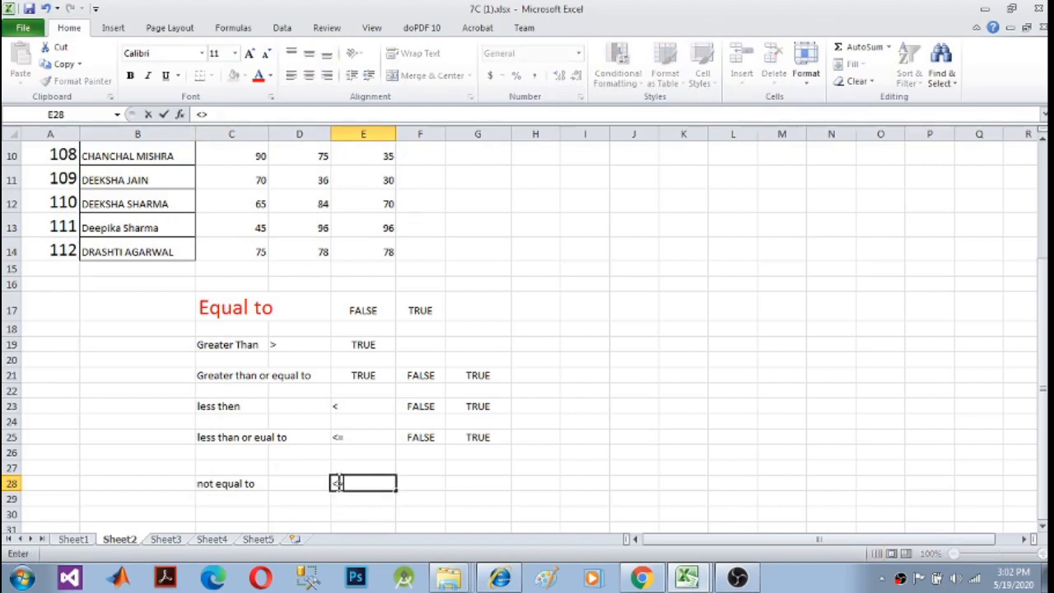
Enter the not-equal comparison 40<>50 in F28 as plain text, without a leading equals sign.
left_click(425, 488)
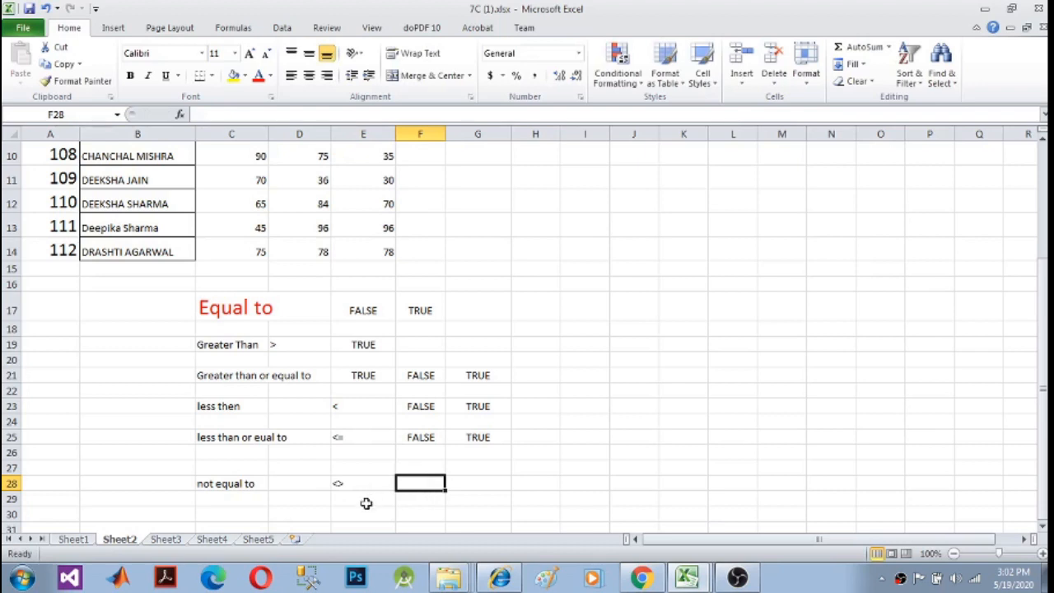
type("4")
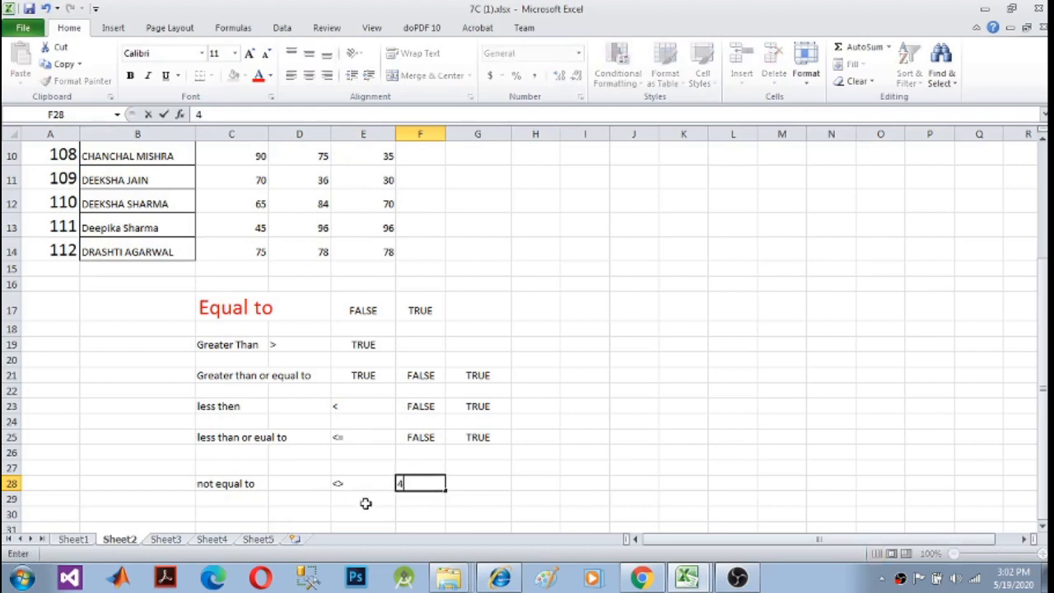
type("0<>50")
key("Return")
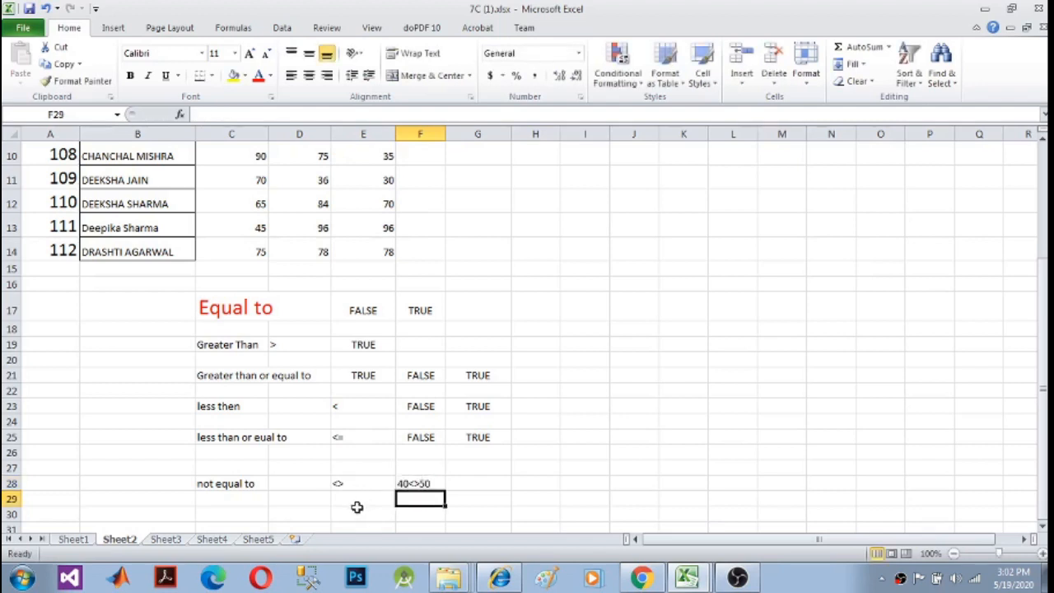
Enter the not-equal comparison as the formula =40<>50 in G28.
left_click(462, 484)
type("=")
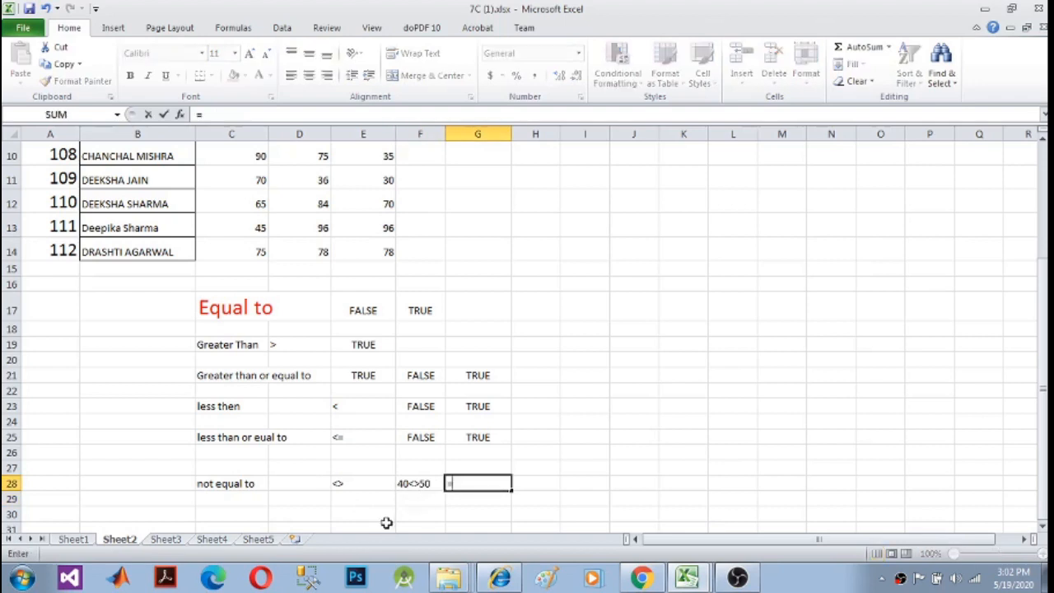
type("40")
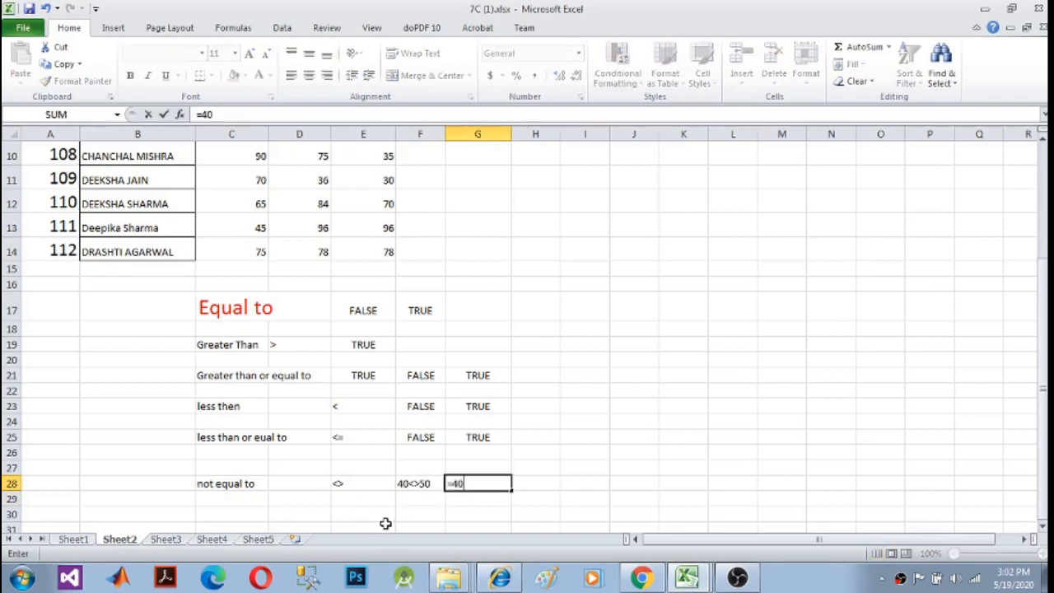
type("<>50")
key("Return")
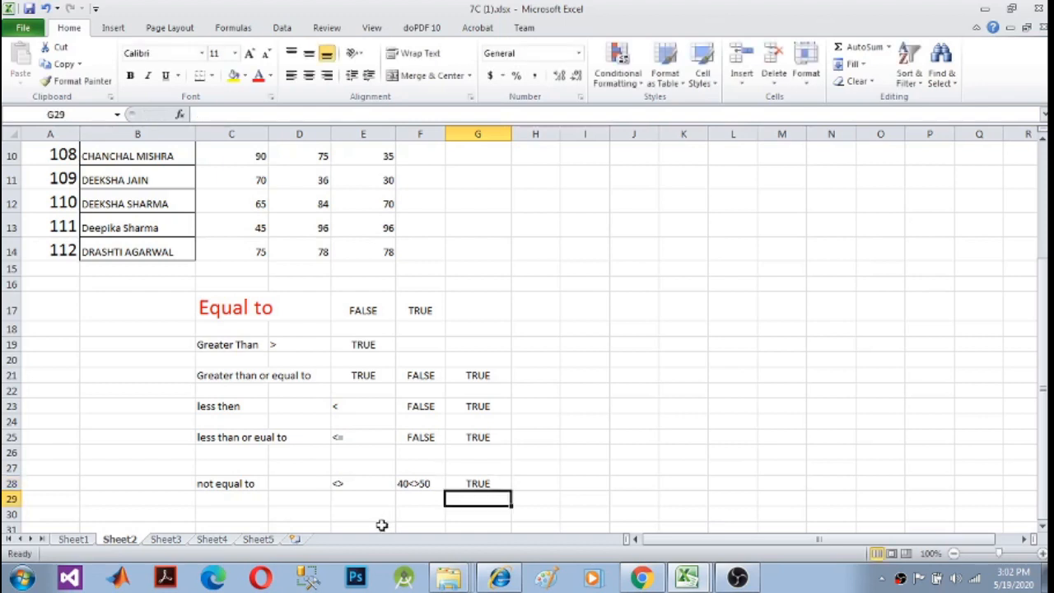
Enter a second not-equal formula comparing identical numbers, =40<>40, in H28.
left_click(537, 483)
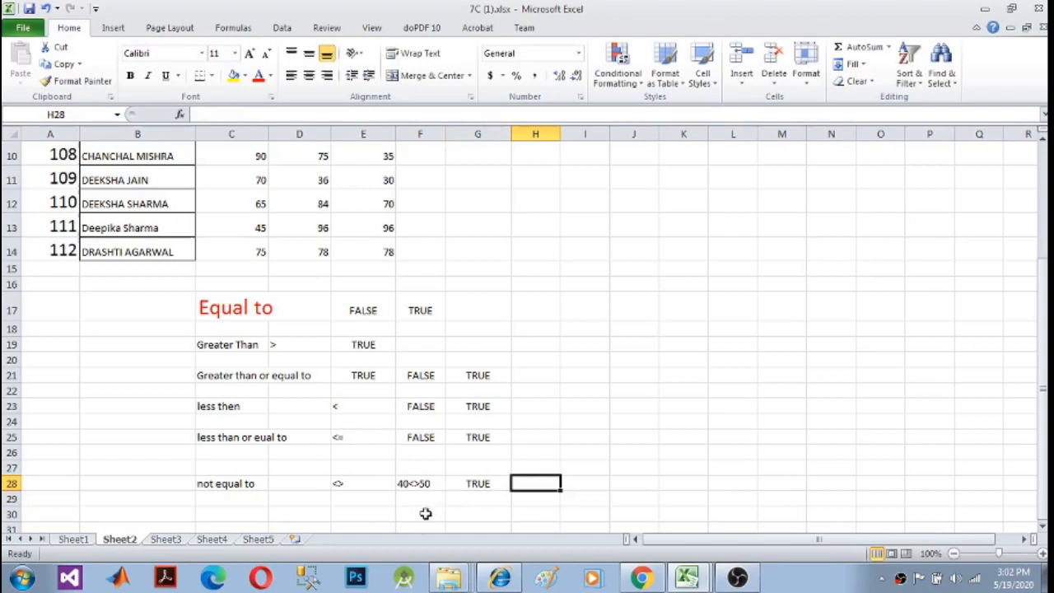
type("4")
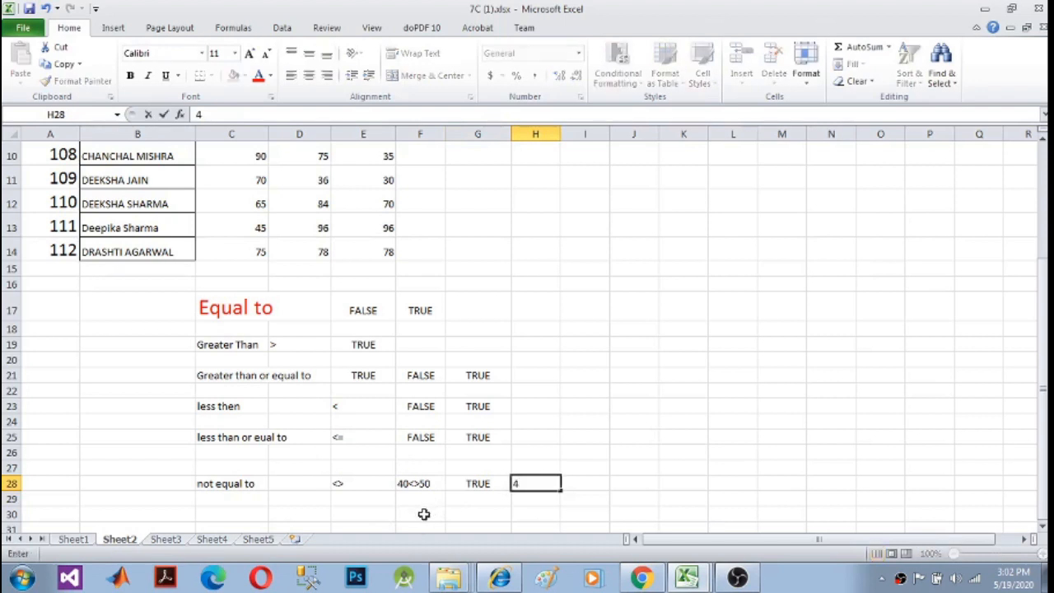
key("BackSpace")
type("=40")
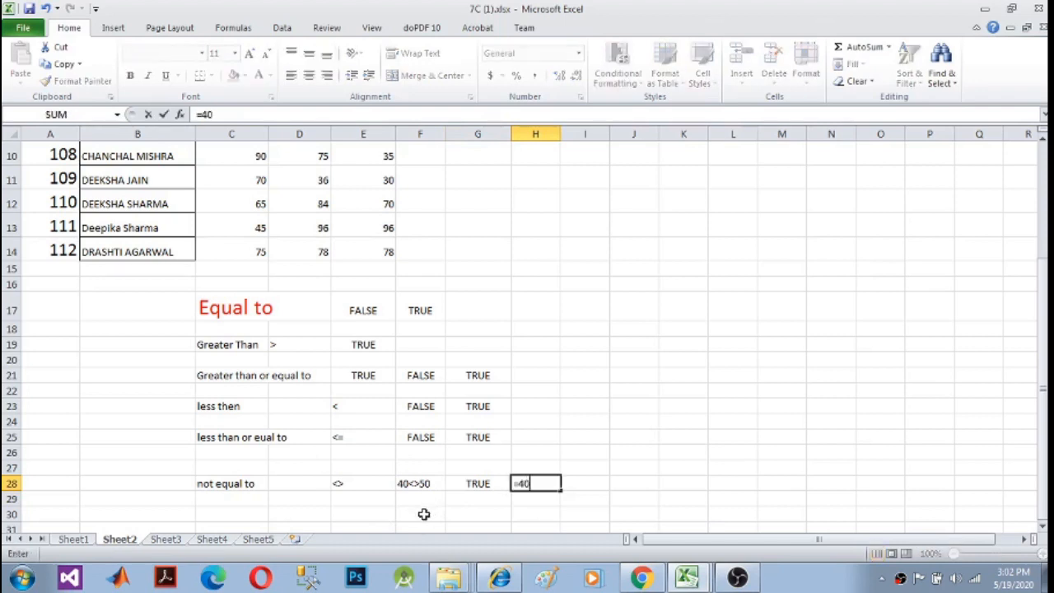
type("<>40")
key("Return")
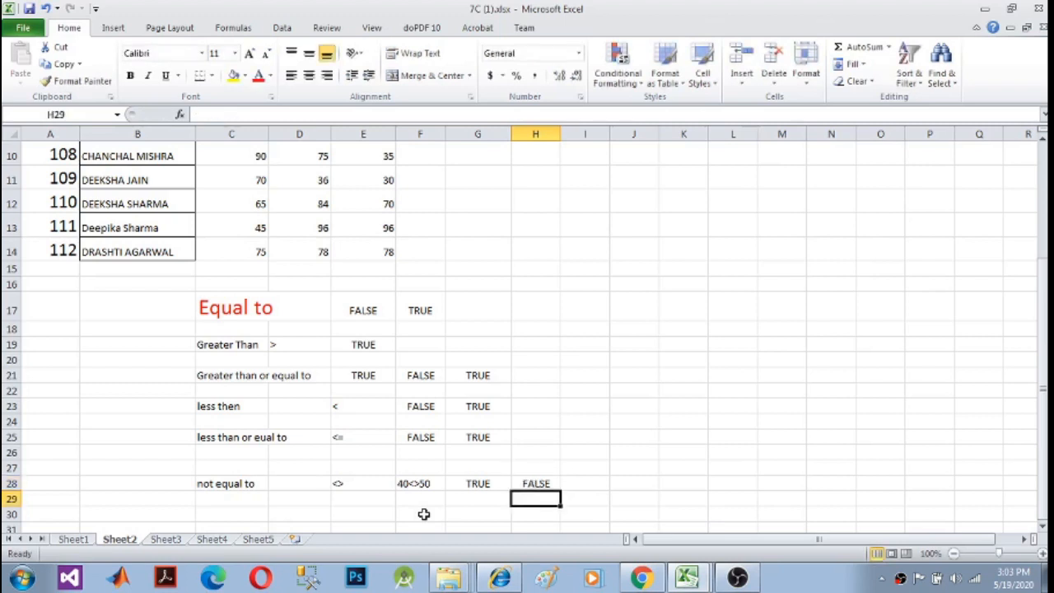